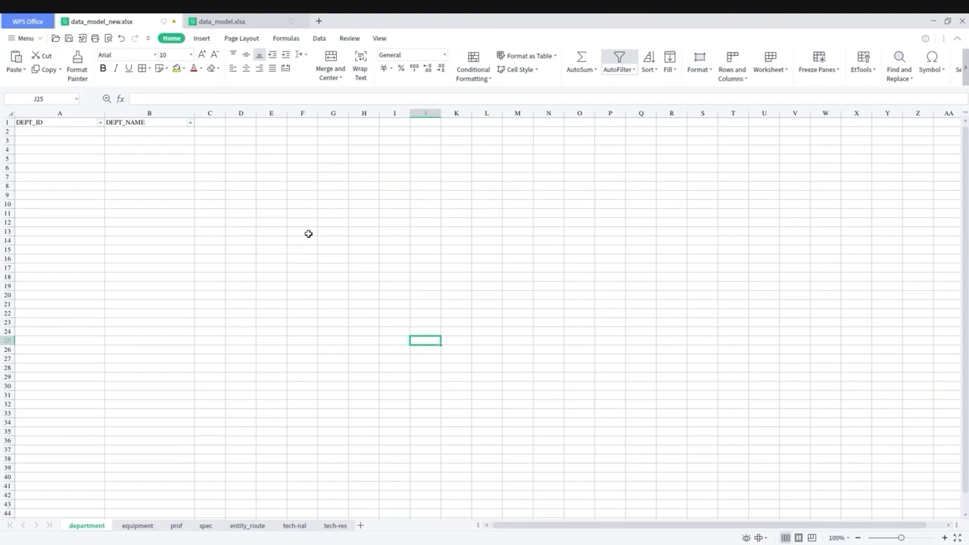
Enter the first department in row 2 with DEPT_ID A and DEPT_NAME Assembly
click(66, 131)
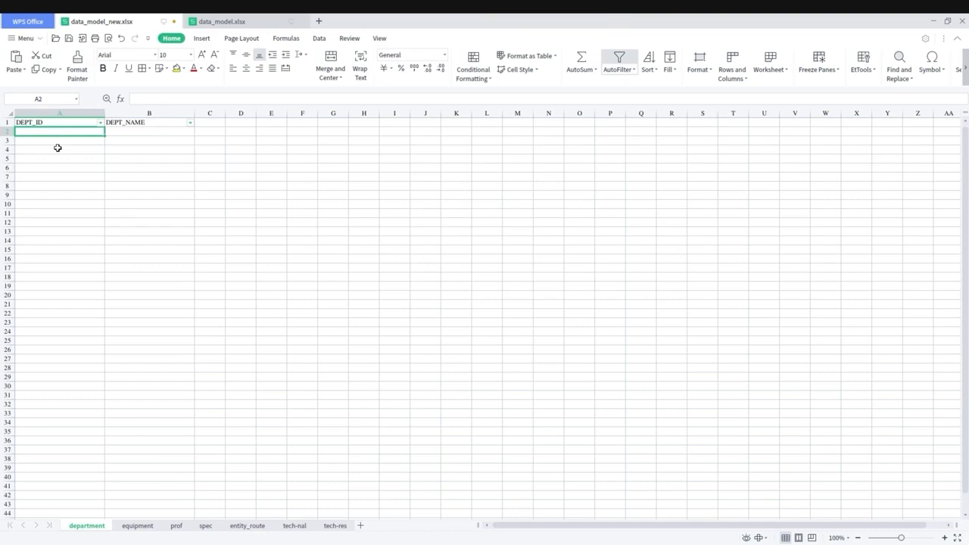
text(A)
key(Tab)
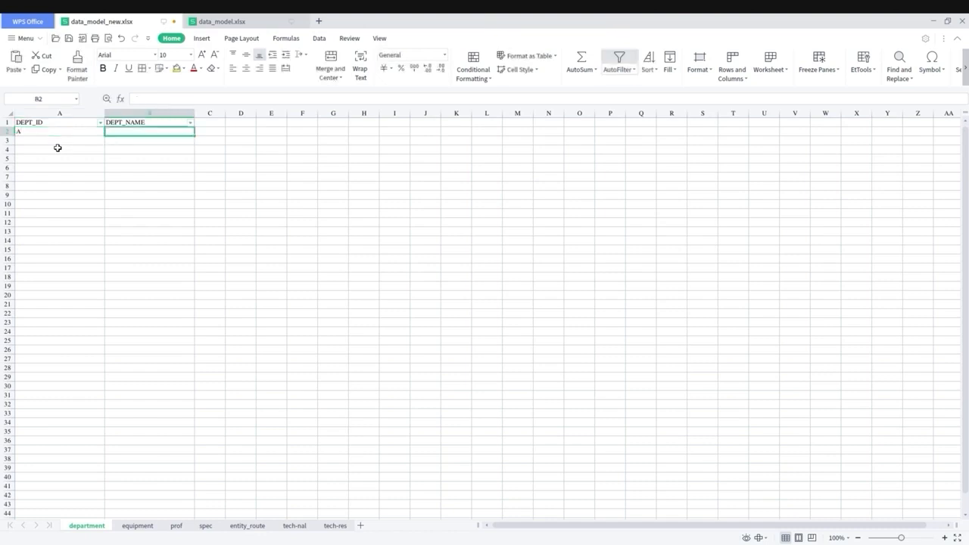
text(Assem)
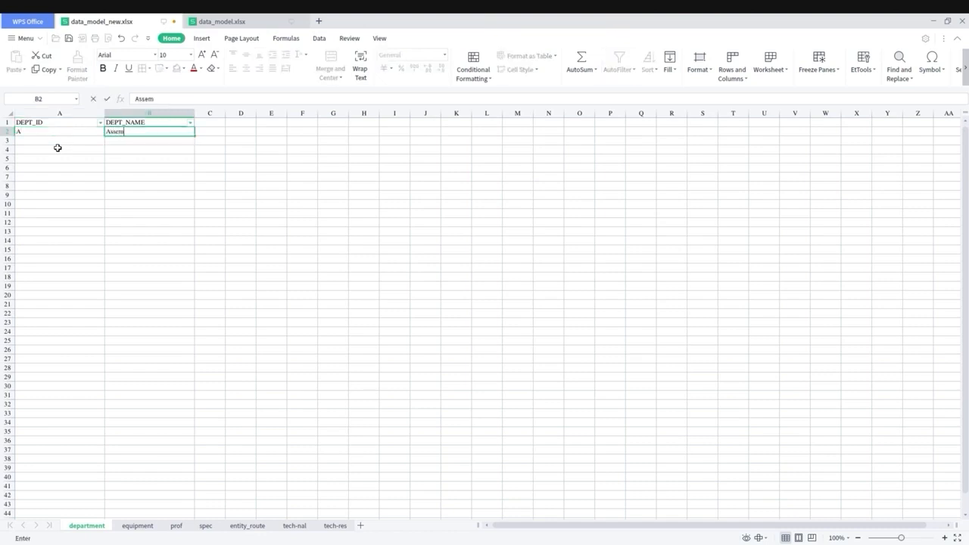
text(bly)
key(Return)
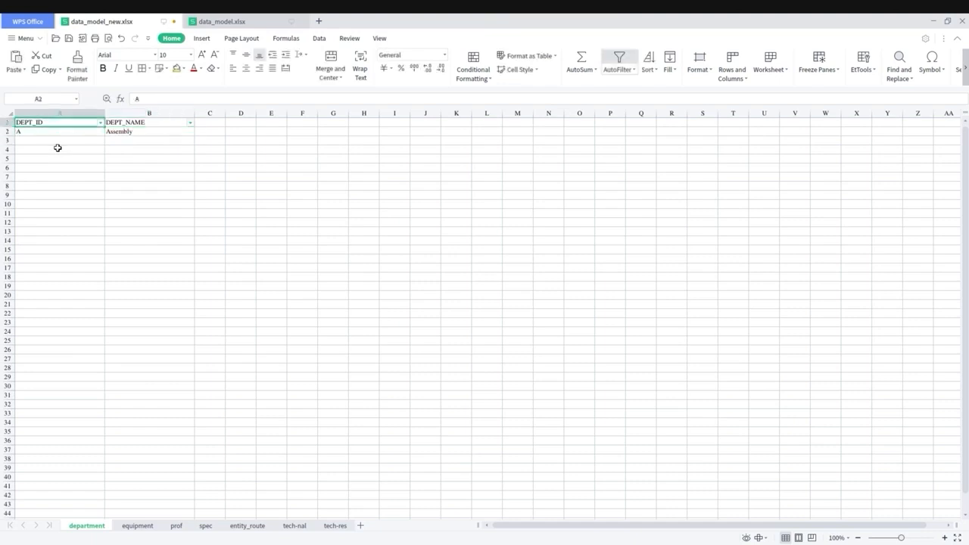
Add a second department in row 3 with DEPT_ID M and DEPT_NAME Machinery
key(Right)
key(Up)
key(Down)
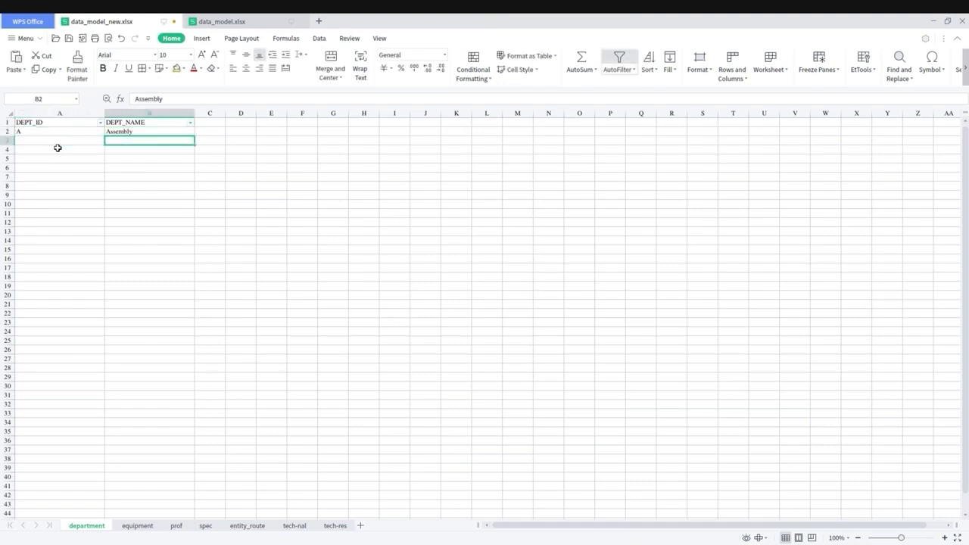
key(Left)
text(M)
key(Tab)
text(M)
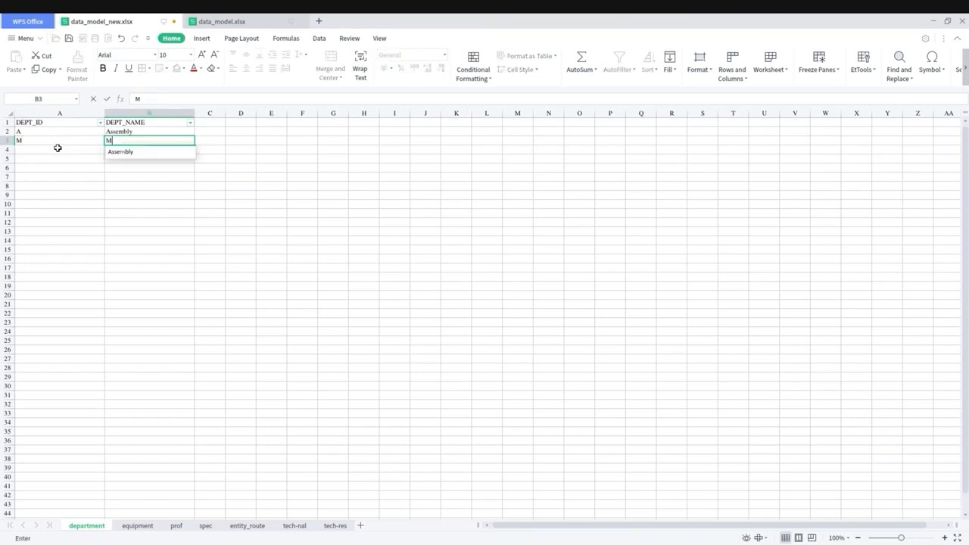
text(achinery)
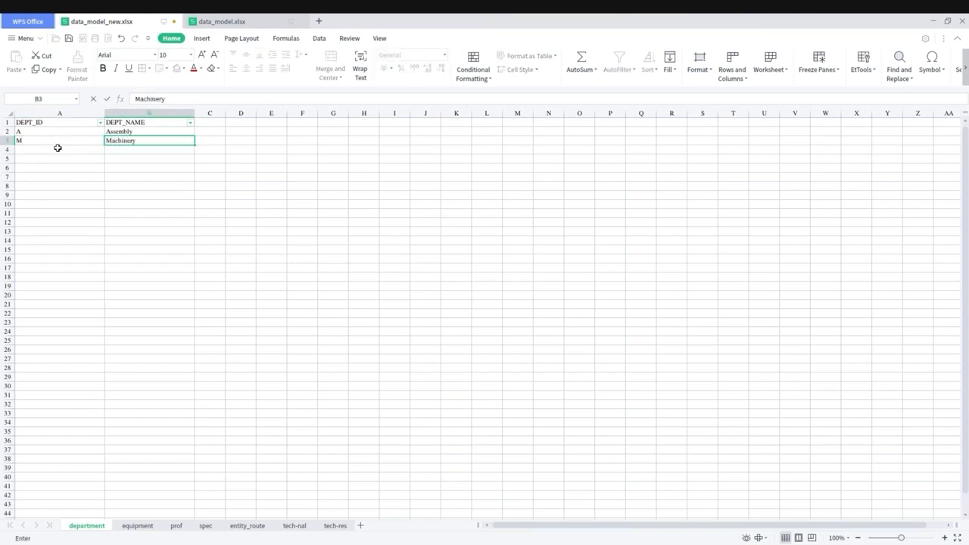
key(Return)
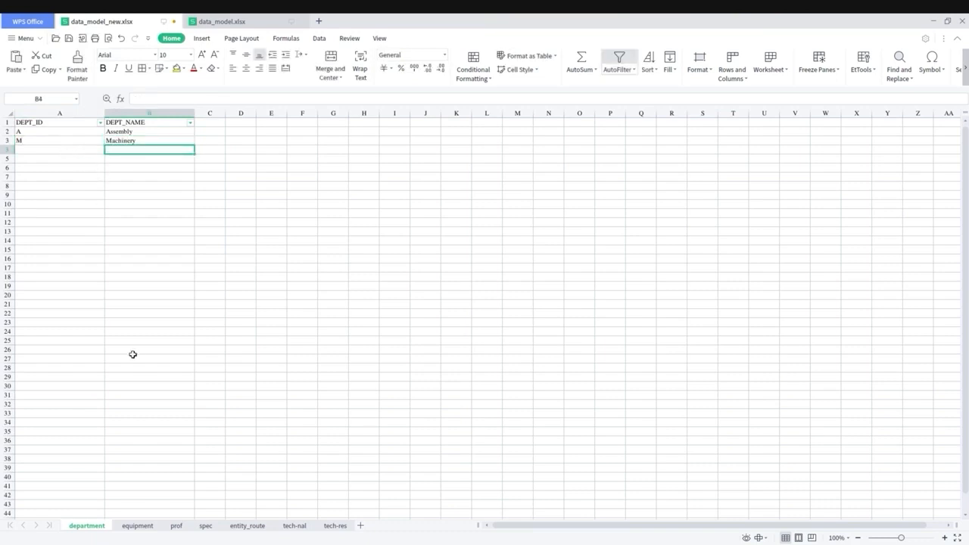
On the equipment sheet, enter ID 1 for the first record in row 2
click(140, 526)
click(59, 144)
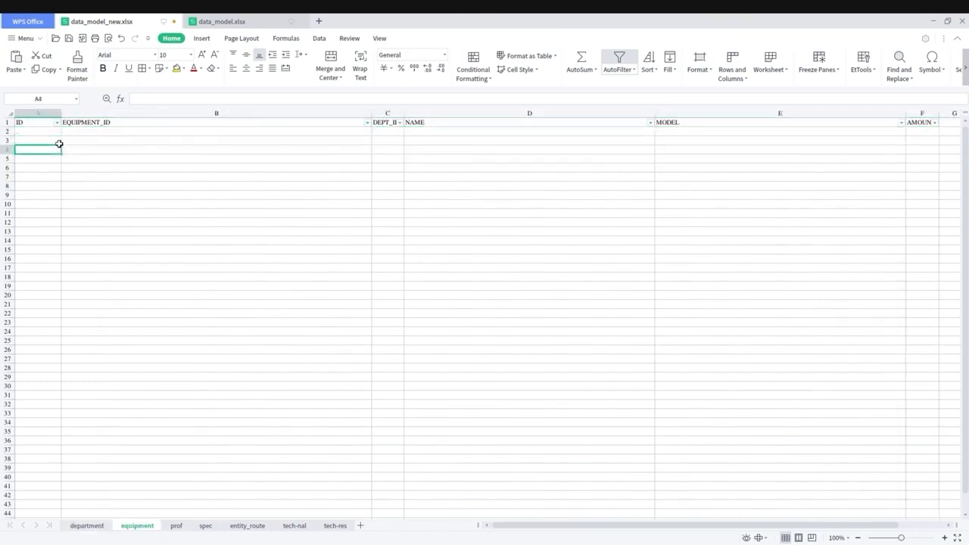
key(Up)
text(1)
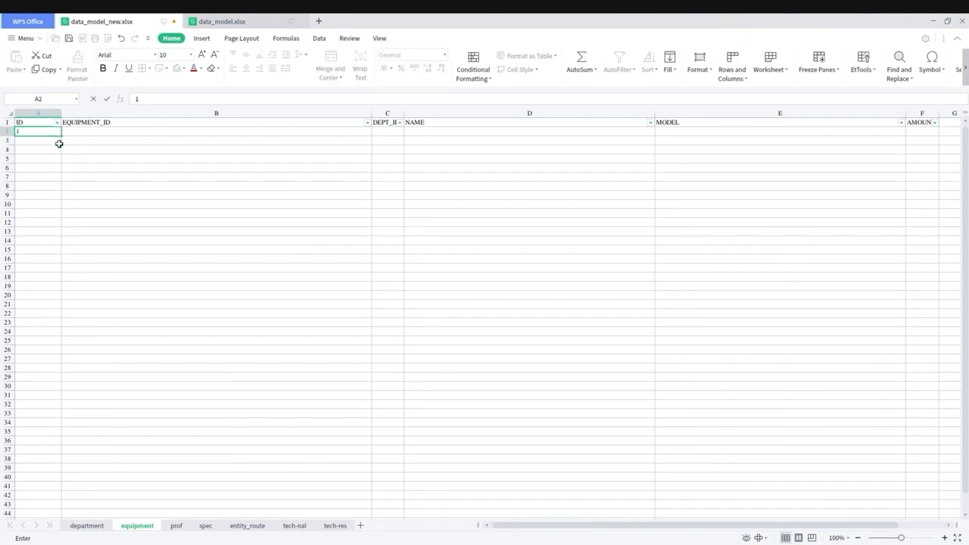
key(Tab)
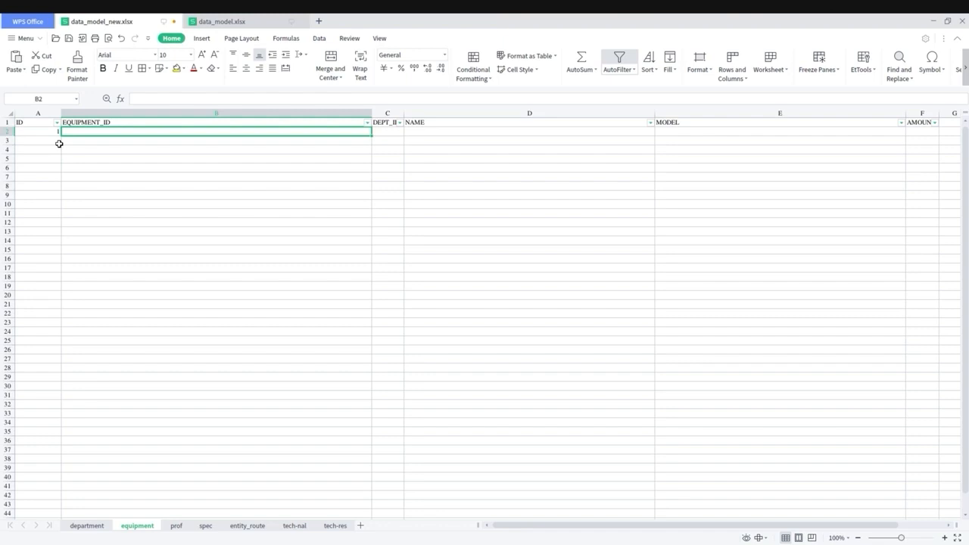
Review the ID, EQUIPMENT_ID, DEPT_ID and NAME column headers of the equipment sheet
key(Up)
key(Left)
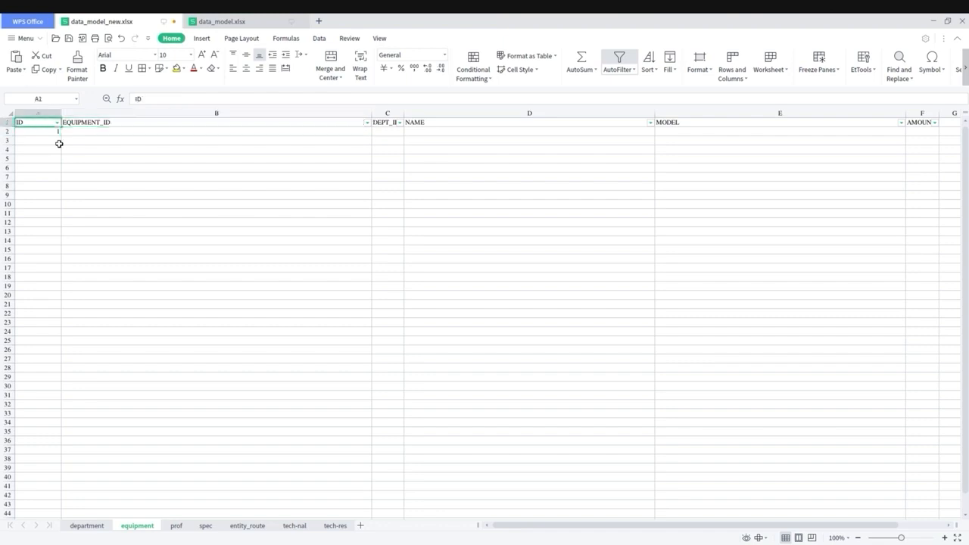
key(Right)
key(Right)
key(Right)
key(Left)
key(Left)
key(Down)
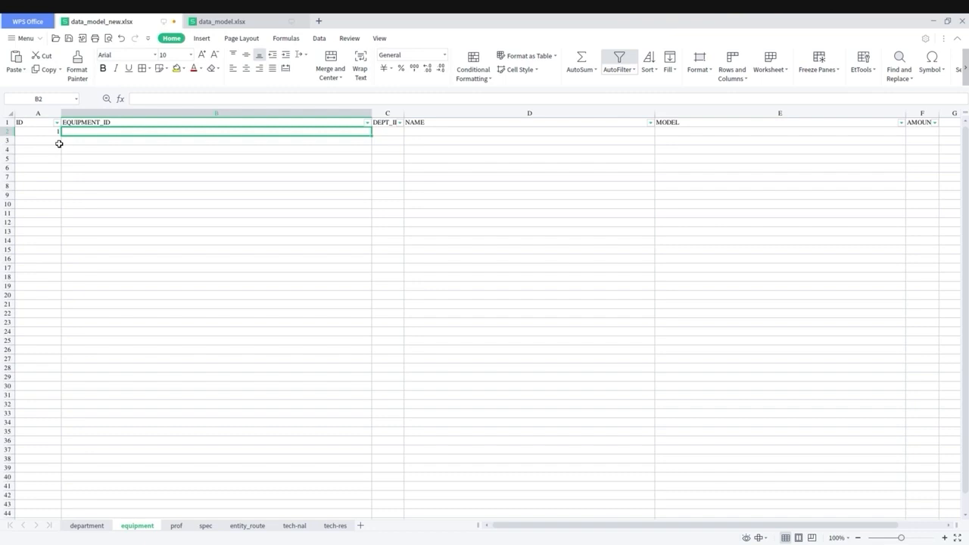
Set the first equipment record's EQUIPMENT_ID to A_S and its DEPT_ID to A
text(STAND)
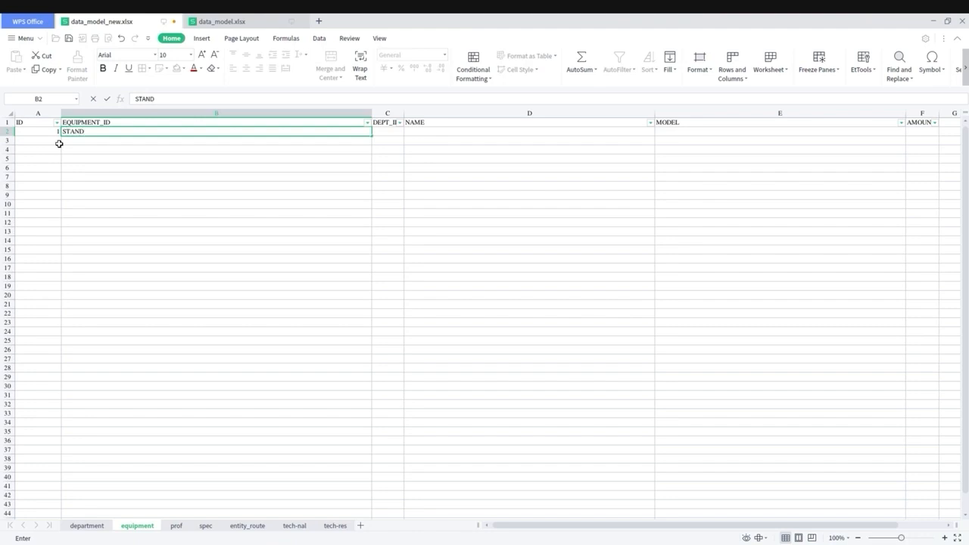
key(ctrl+Return)
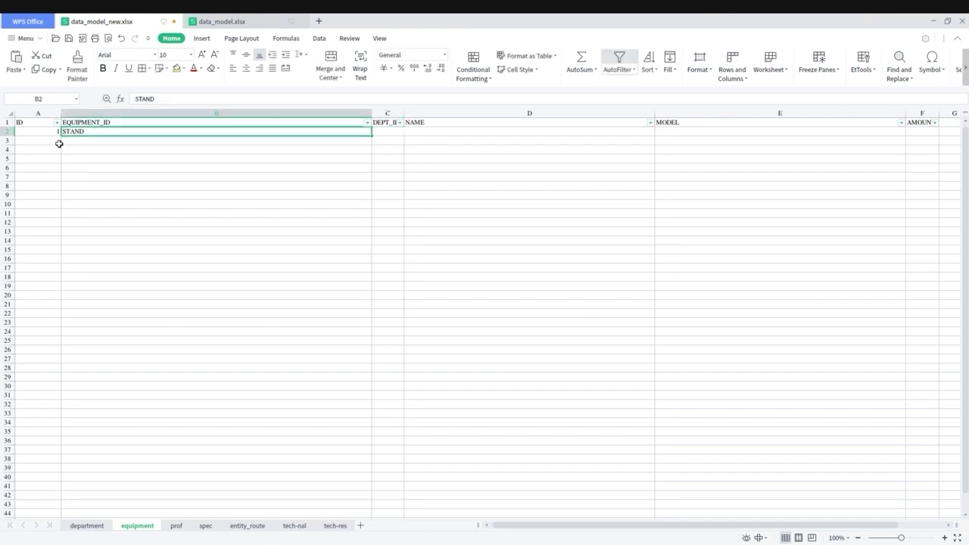
text(A_S)
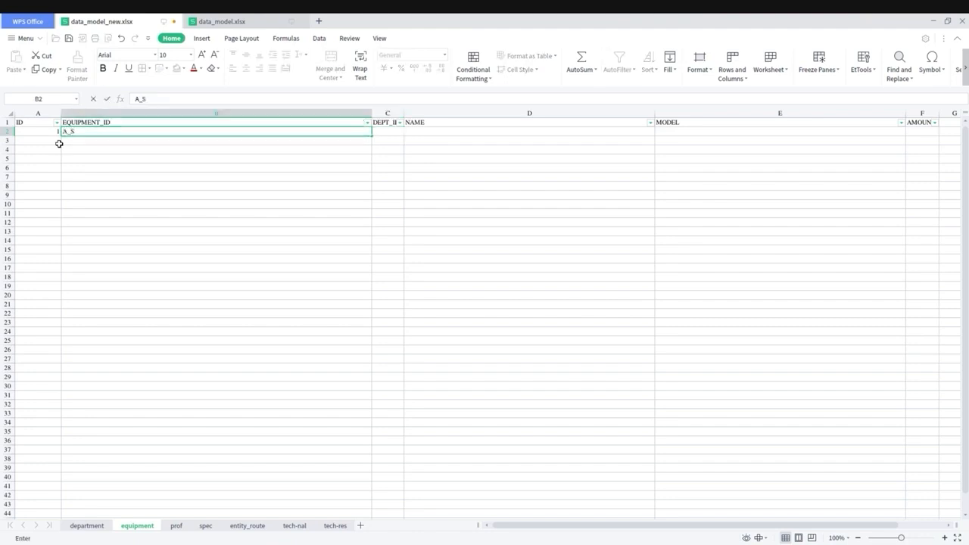
key(ctrl+Return)
key(Tab)
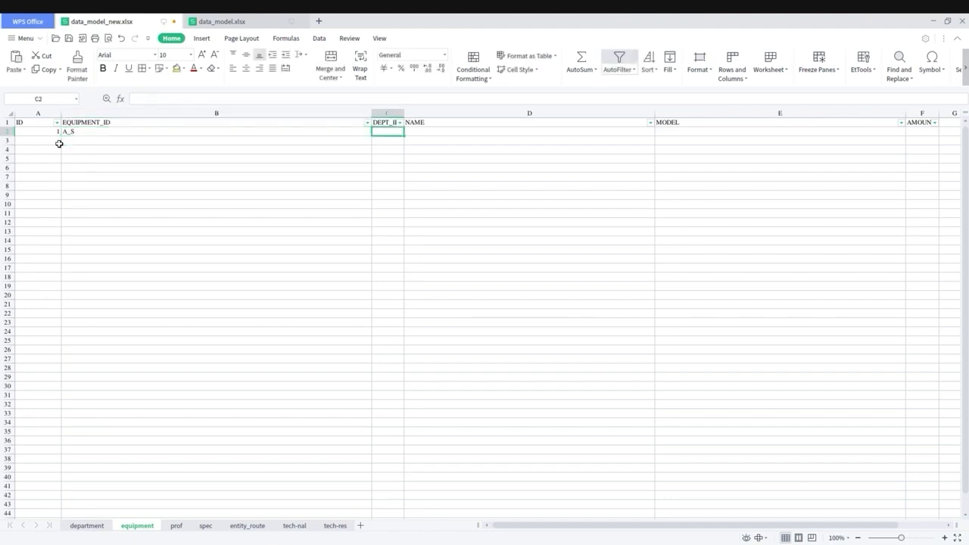
text(A)
key(Tab)
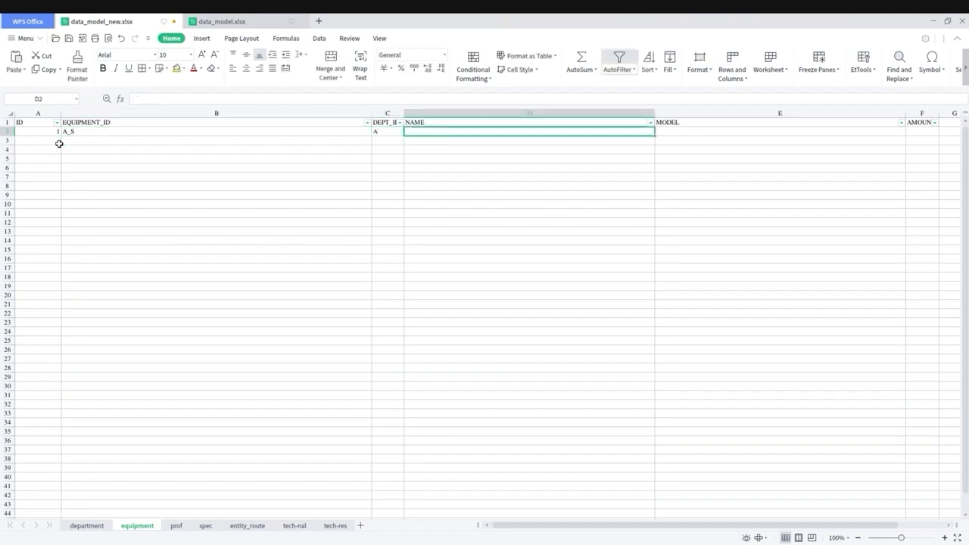
Discard the stray NAME entry and widen the DEPT_ID column to fit its header
text(A)
key(BackSpace)
key(Left)
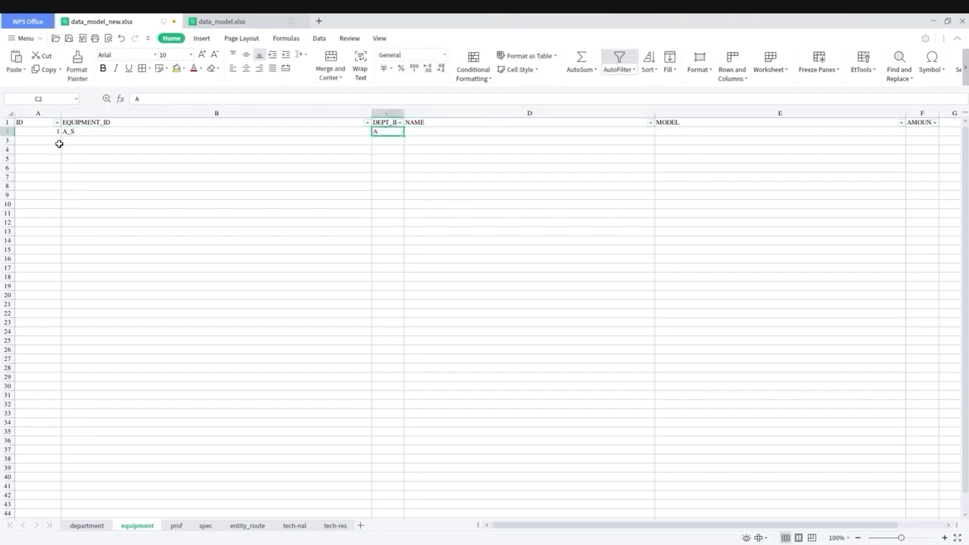
drag(405, 113, 416, 114)
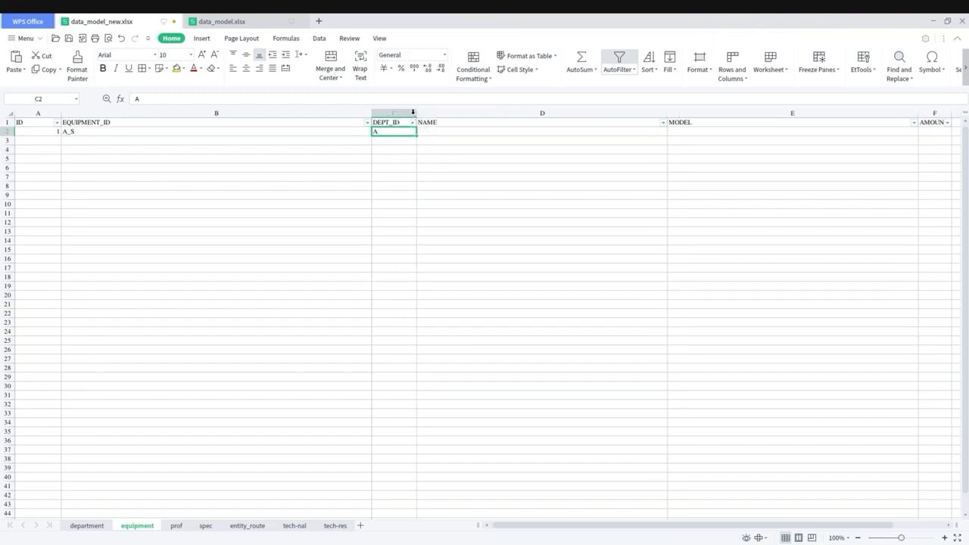
Compare the equipment sheet's DEPT_ID column with the DEPT_ID column on the department sheet
click(401, 123)
click(97, 525)
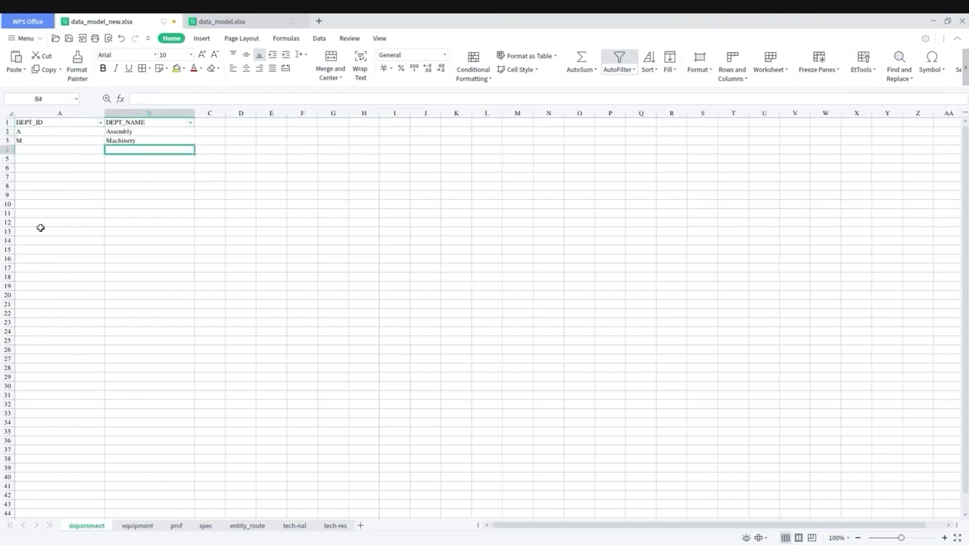
click(43, 115)
click(30, 124)
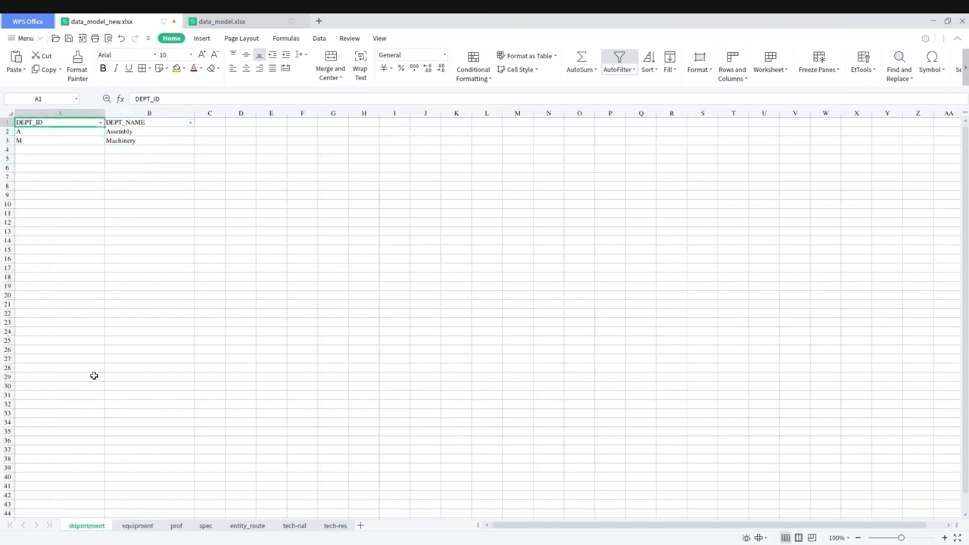
click(133, 528)
Fill in the first equipment record's NAME as Assembly Stand and its MODEL as A_S-1
click(436, 136)
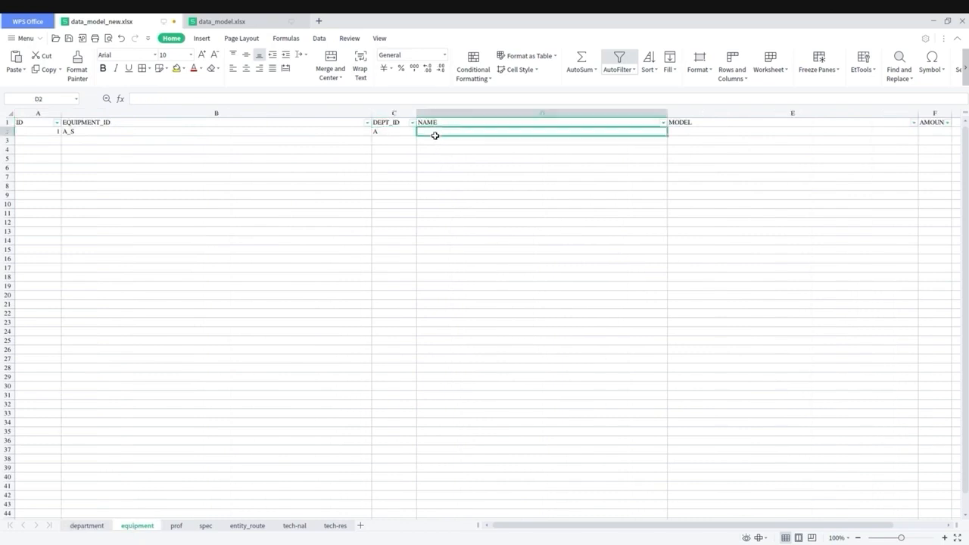
text(Assem)
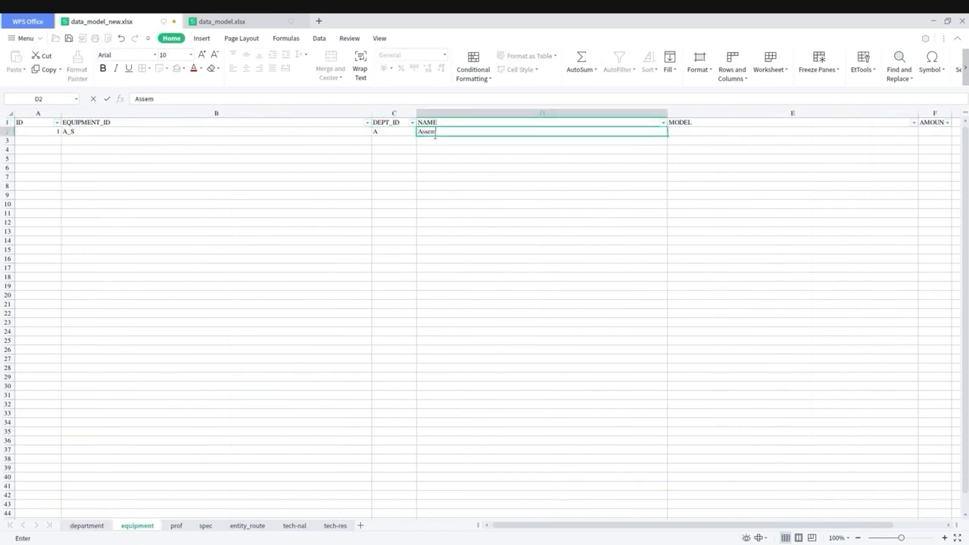
text(bly Stand)
key(Tab)
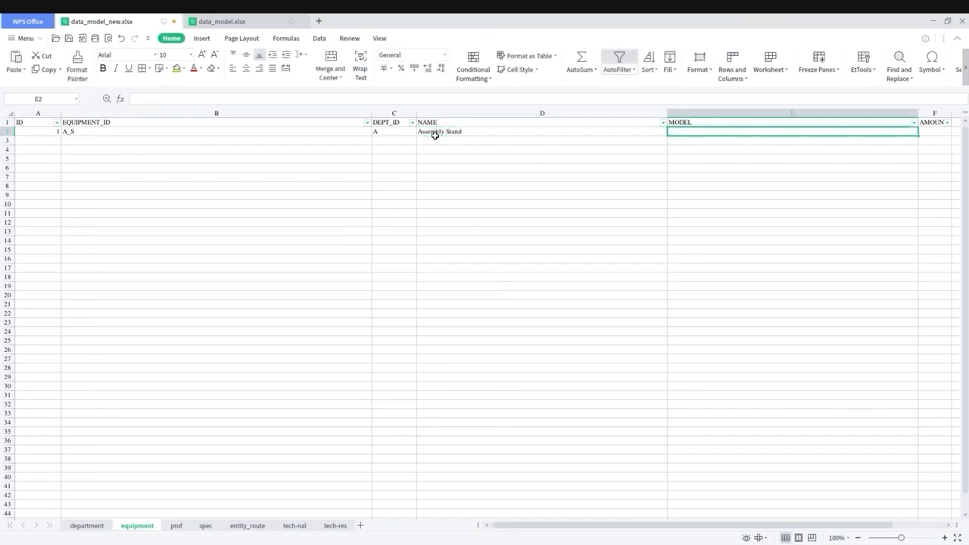
text(A_S)
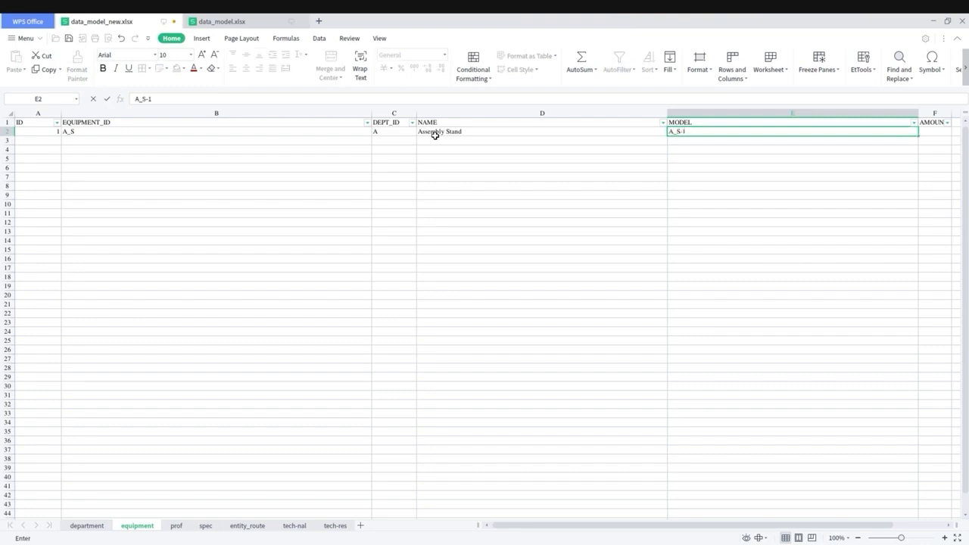
text(-1)
key(Tab)
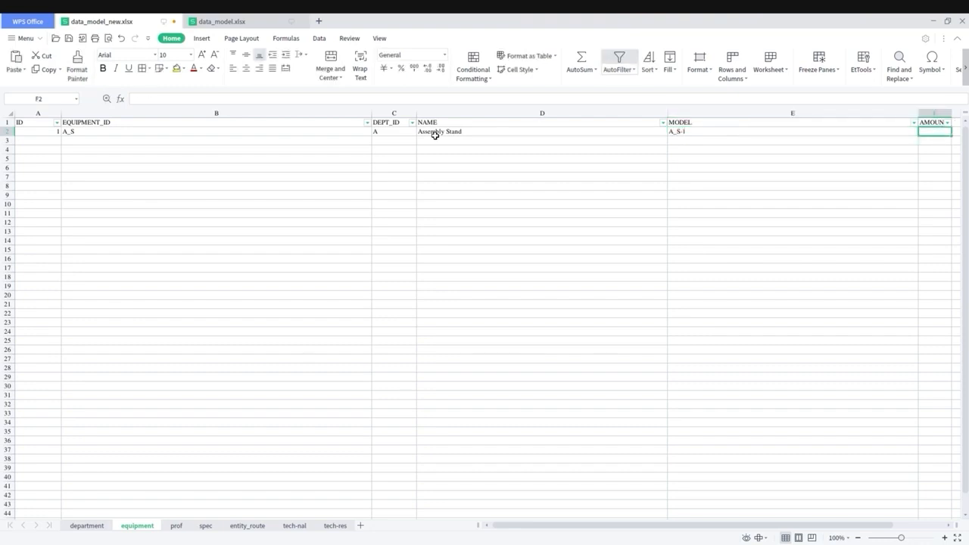
Go through the cells of the first equipment record from ID to AMOUNT
key(Left)
key(Left)
key(Left)
key(Left)
key(Left)
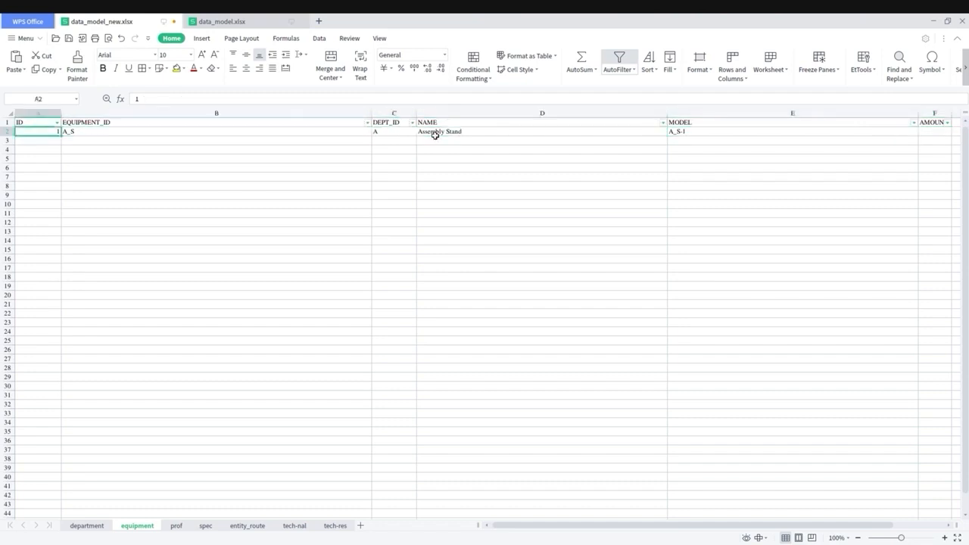
key(Right)
key(Right)
key(Right)
key(Left)
key(Left)
key(Left)
key(Right)
key(Right)
key(Right)
key(Right)
key(Right)
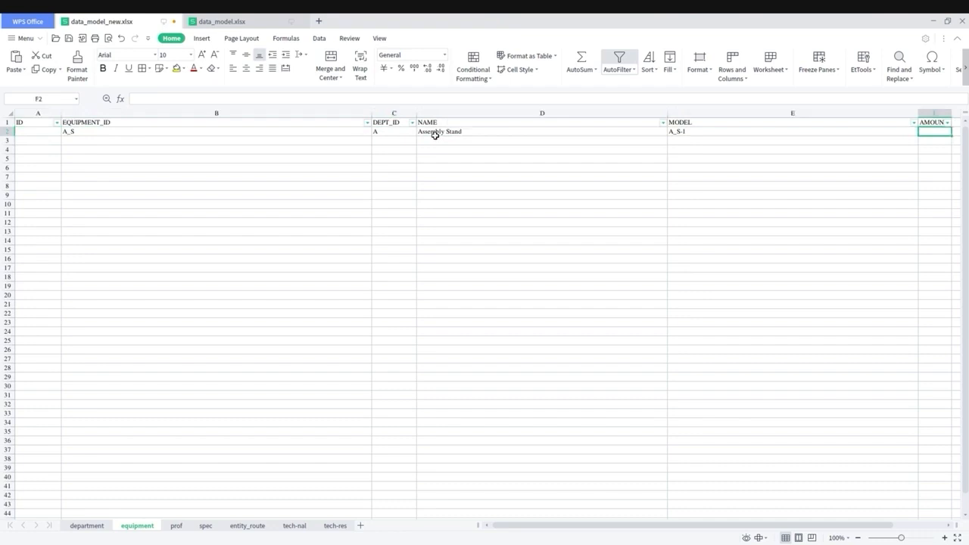
Start a second equipment record in row 3 with ID 2
text(10)
key(Return)
key(Up)
key(Home)
key(Down)
text(2)
key(Return)
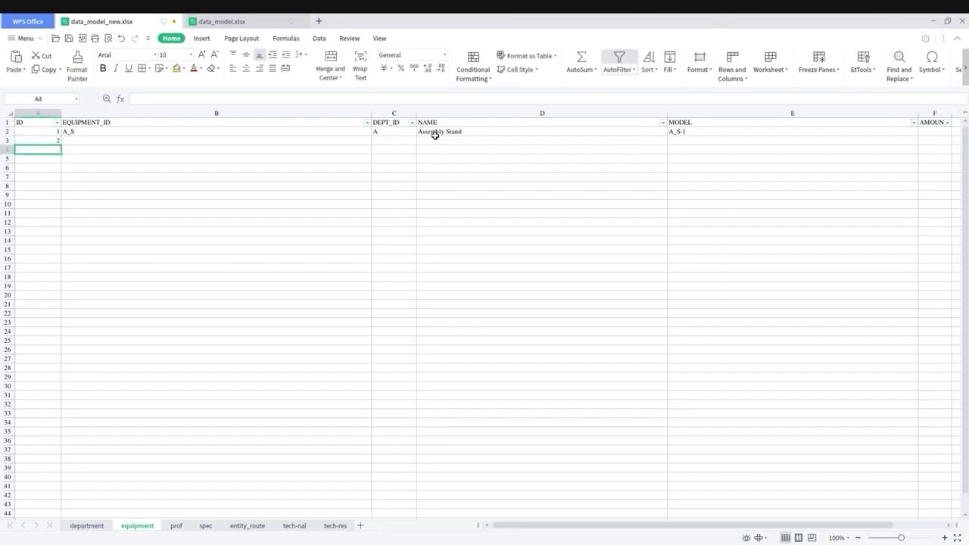
Copy the EQUIPMENT_ID A_S and DEPT_ID A from the first equipment record into row 3
key(Up)
key(Right)
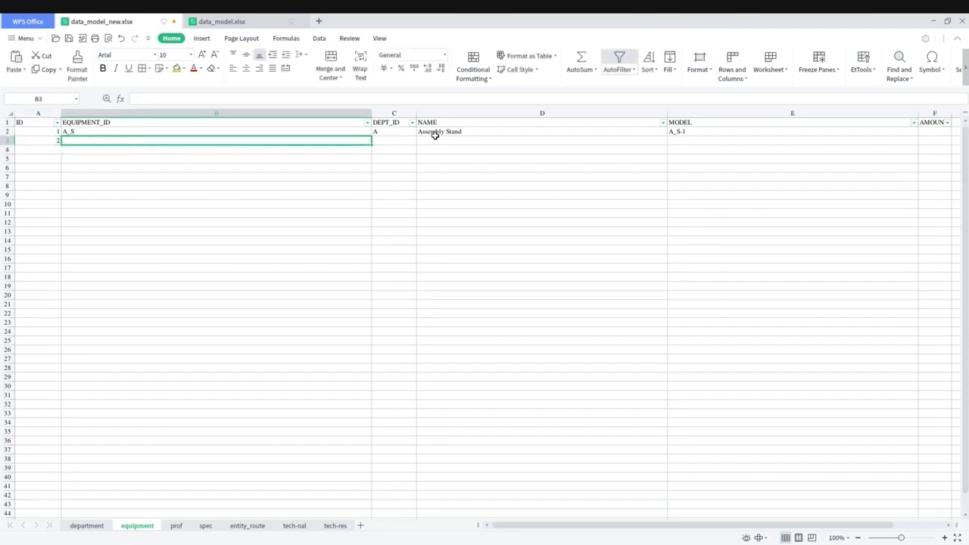
key(Up)
key(ctrl+c)
key(Down)
key(ctrl+v)
key(Right)
key(Up)
key(ctrl+c)
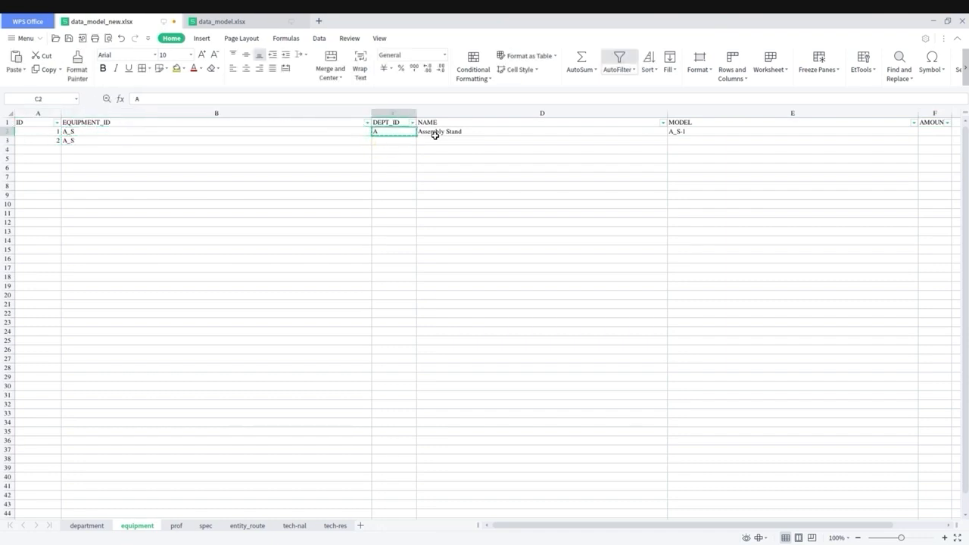
key(Down)
key(ctrl+v)
Copy the NAME Assembly Stand from the first equipment record into row 3
key(Right)
key(Up)
key(ctrl+c)
key(Down)
key(ctrl+v)
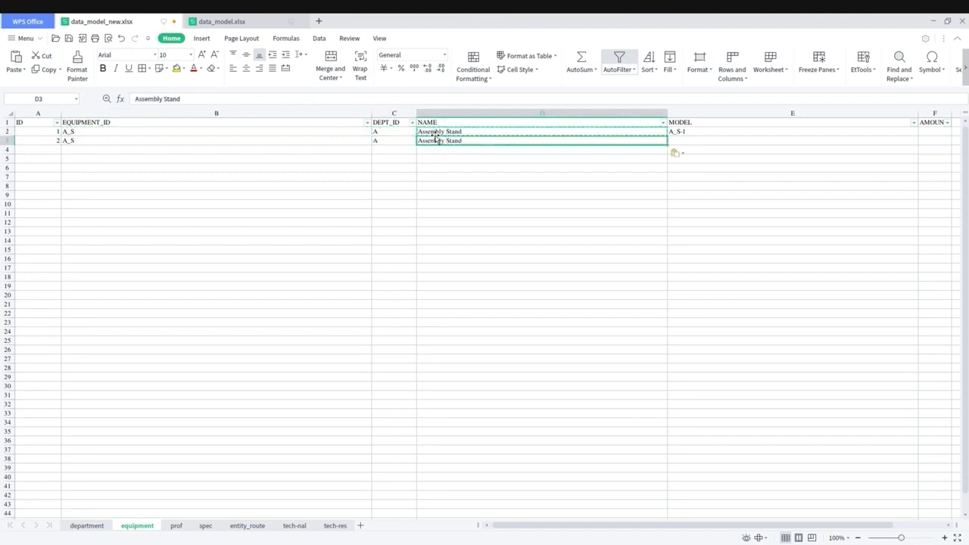
Copy the MODEL from the first equipment record into row 3 and change the copy to A_S-2
key(Right)
key(Up)
key(ctrl+c)
key(Down)
key(ctrl+v)
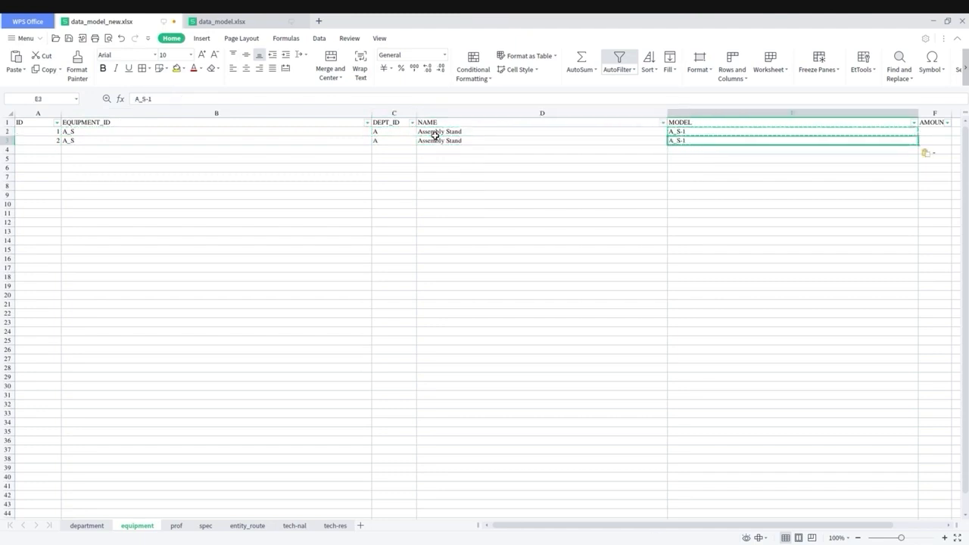
click(322, 95)
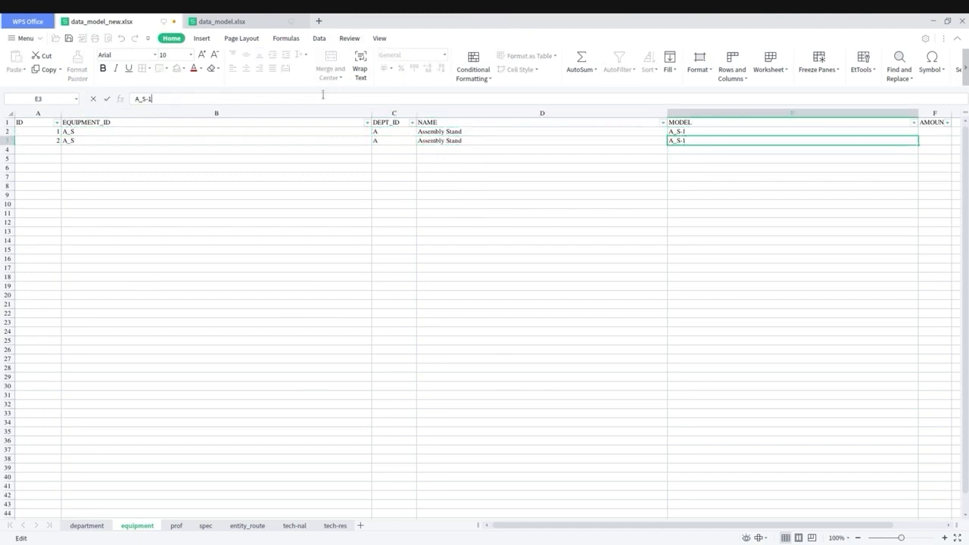
key(BackSpace)
text(2)
key(Return)
key(Up)
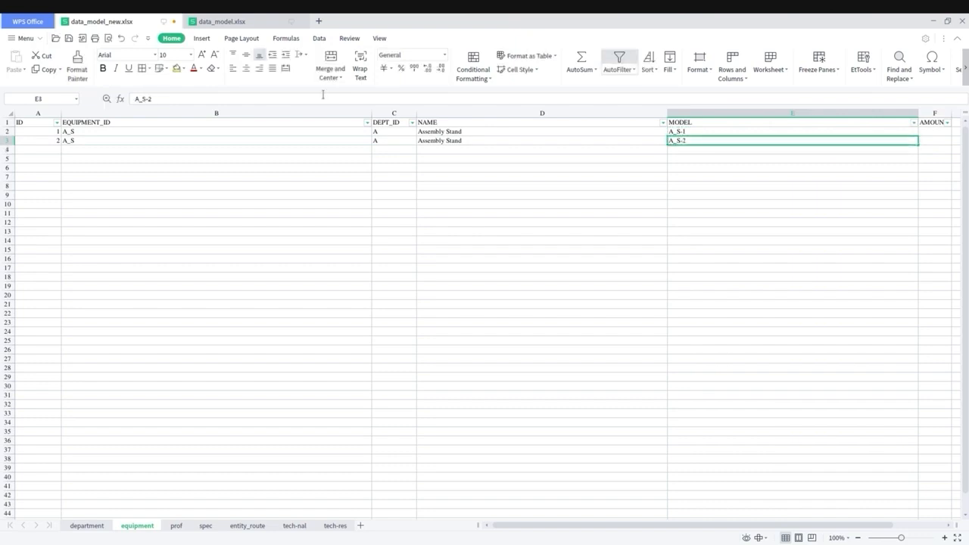
Start a third equipment record in row 4 with ID 3 and DEPT_ID M
key(Up)
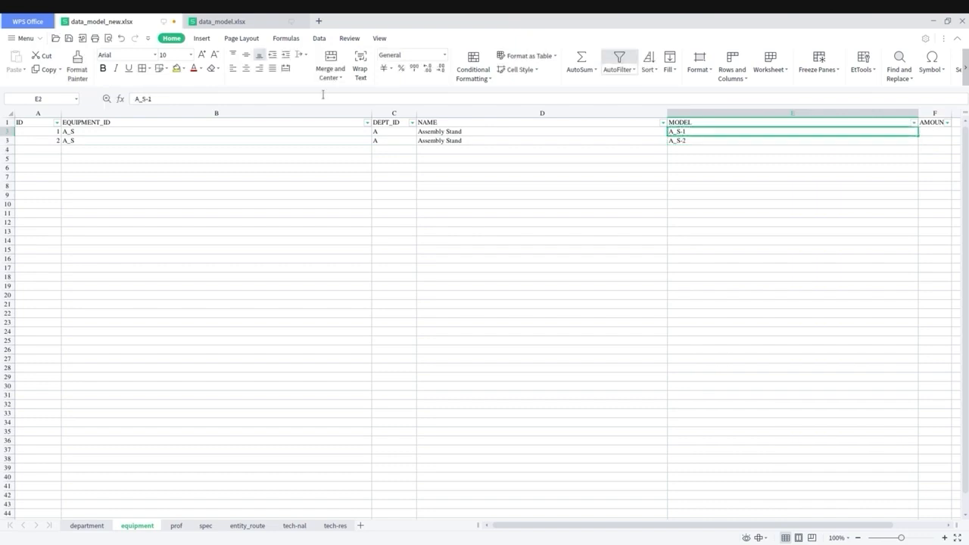
key(Down)
key(Down)
key(Up)
key(Down)
key(Left)
key(Left)
key(Left)
key(Left)
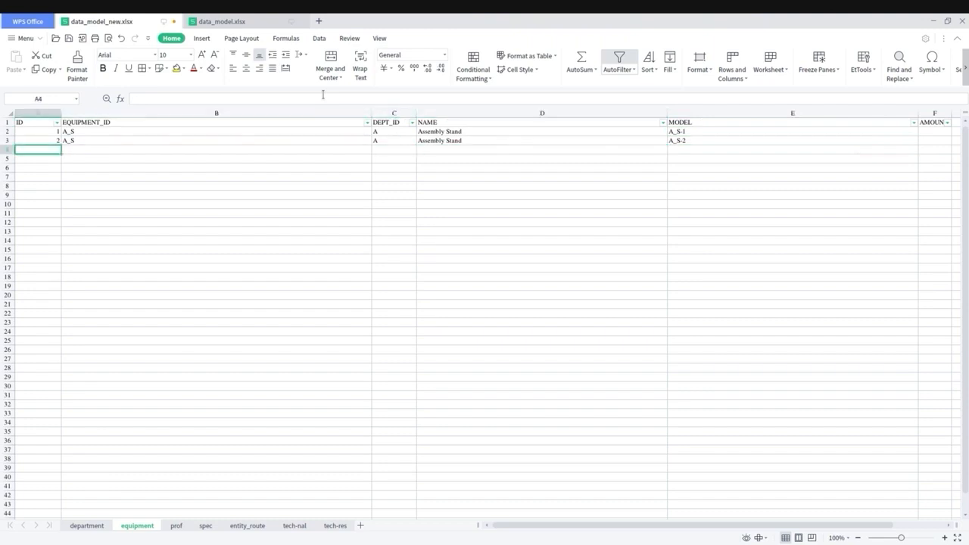
text(3)
key(Tab)
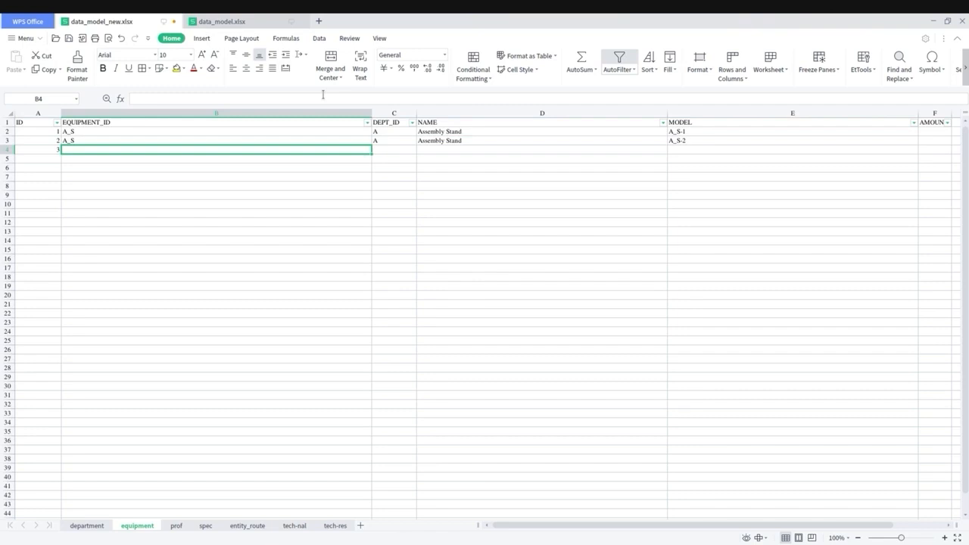
key(Tab)
text(M)
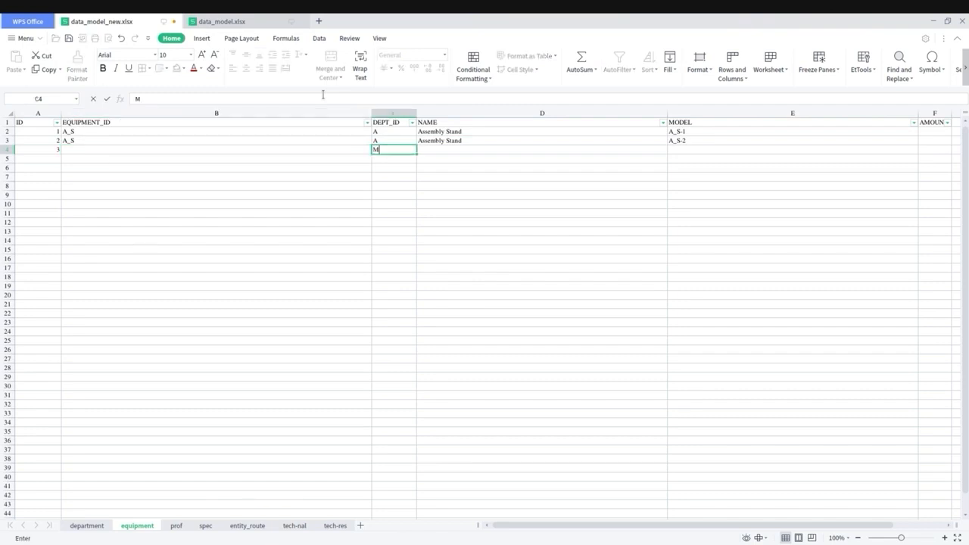
key(Tab)
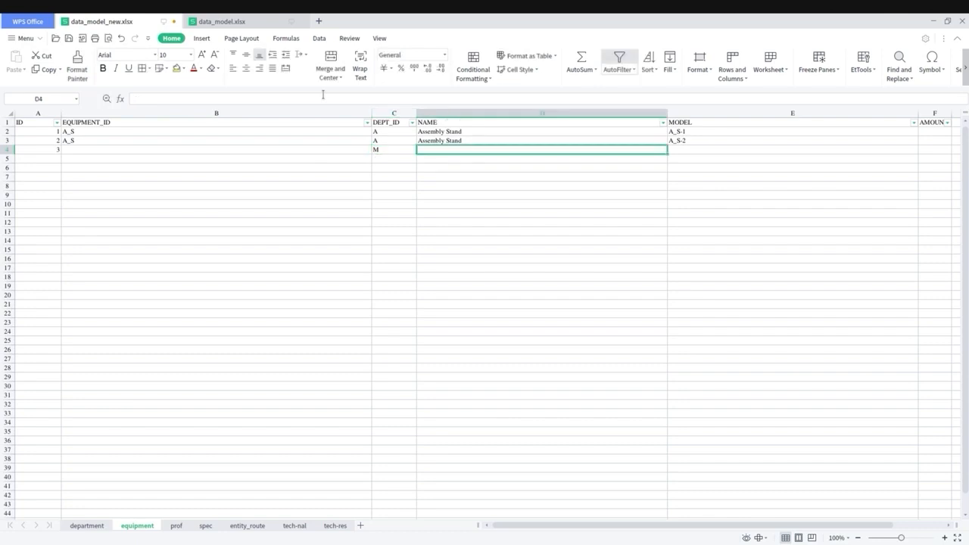
Enter the NAME Lathe Machine and the EQUIPMENT_ID M_L for the third equipment record
text(Lathe)
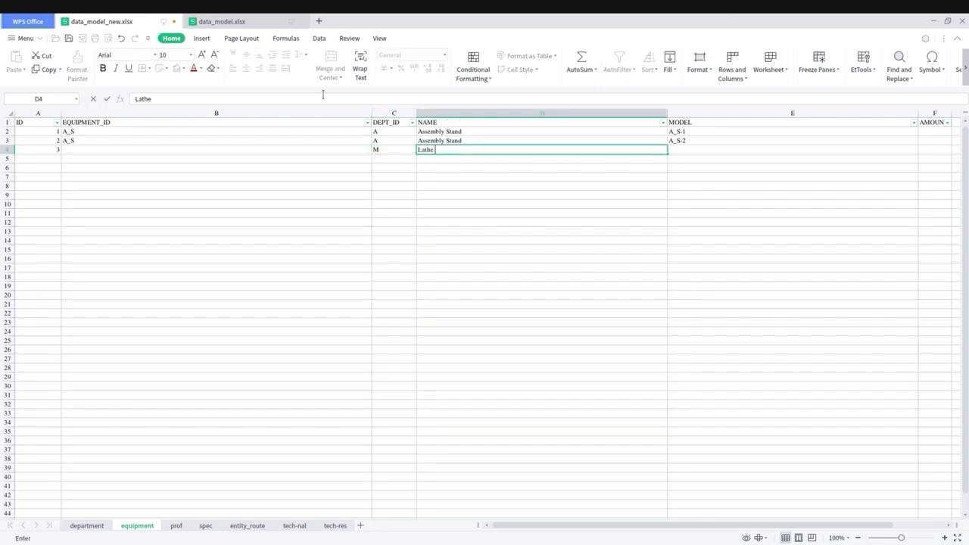
text( Machine)
key(Left)
key(Left)
text(L_)
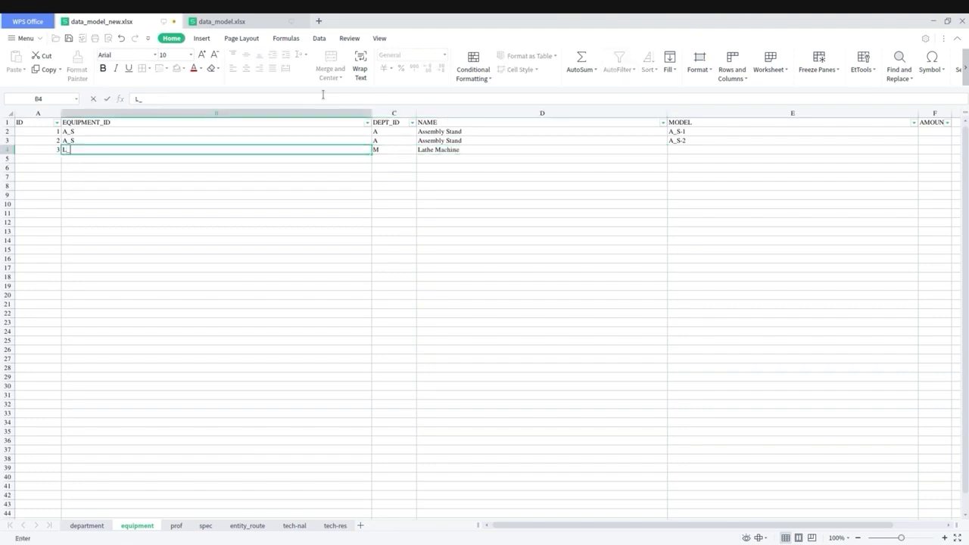
key(BackSpace)
key(BackSpace)
text(M_L)
Enter M_L-1 as the MODEL of the third equipment record
key(Up)
key(Right)
key(Right)
key(Right)
key(Down)
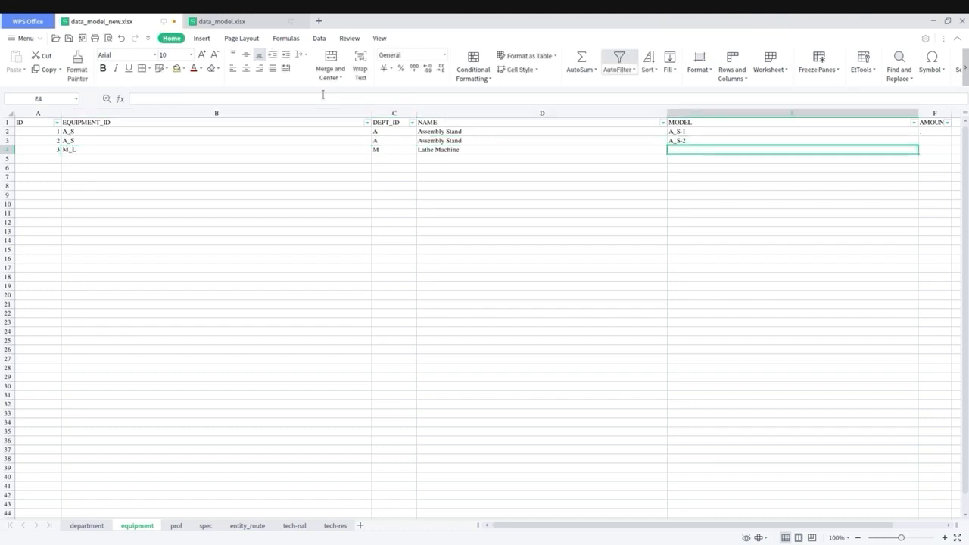
text(L_)
key(BackSpace)
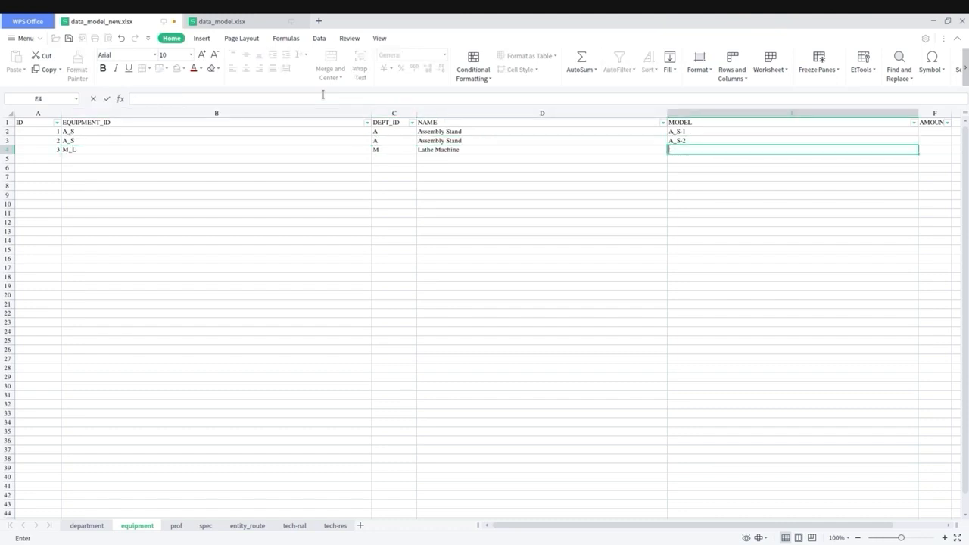
text(M_L-1)
key(Return)
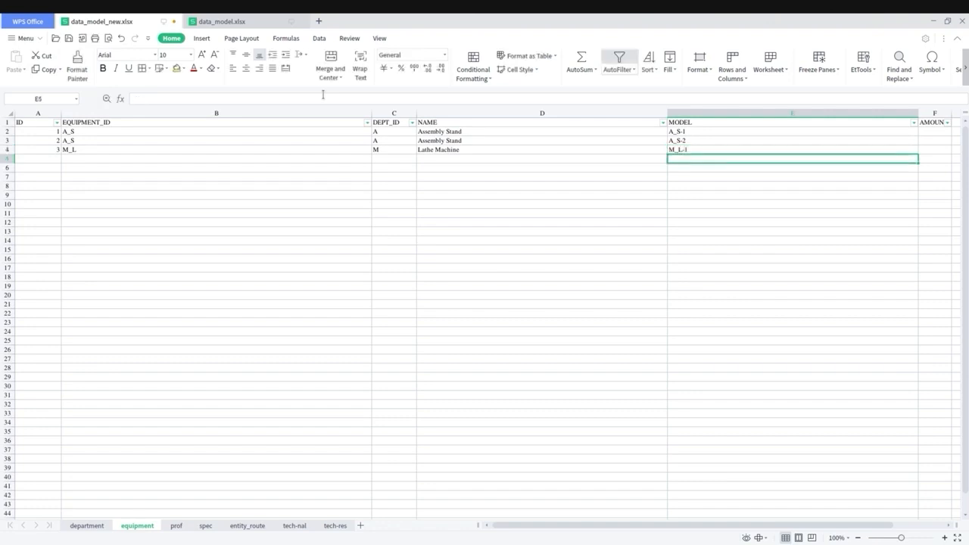
key(Home)
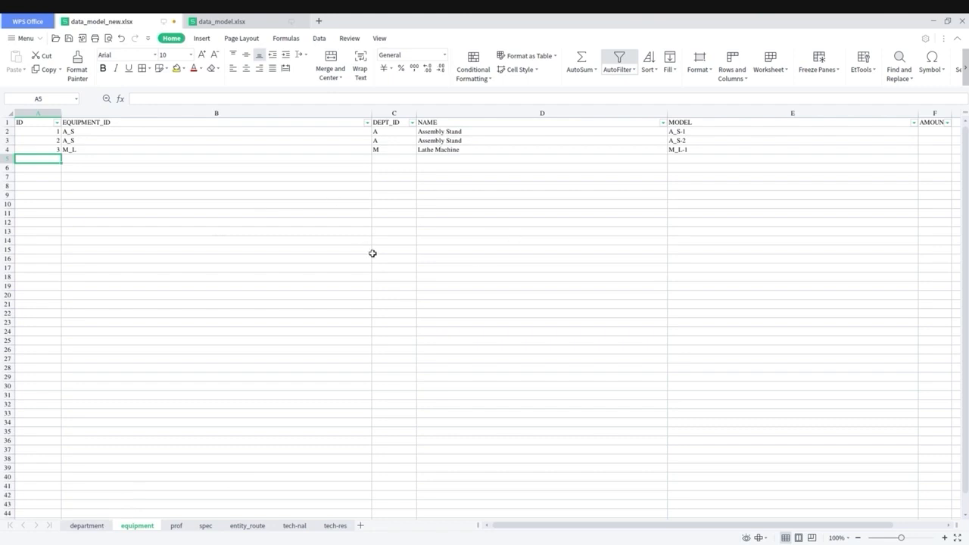
On the prof sheet, enter the PROF_ID values A_WORKER in row 2 and M_WORKER in row 3
click(185, 529)
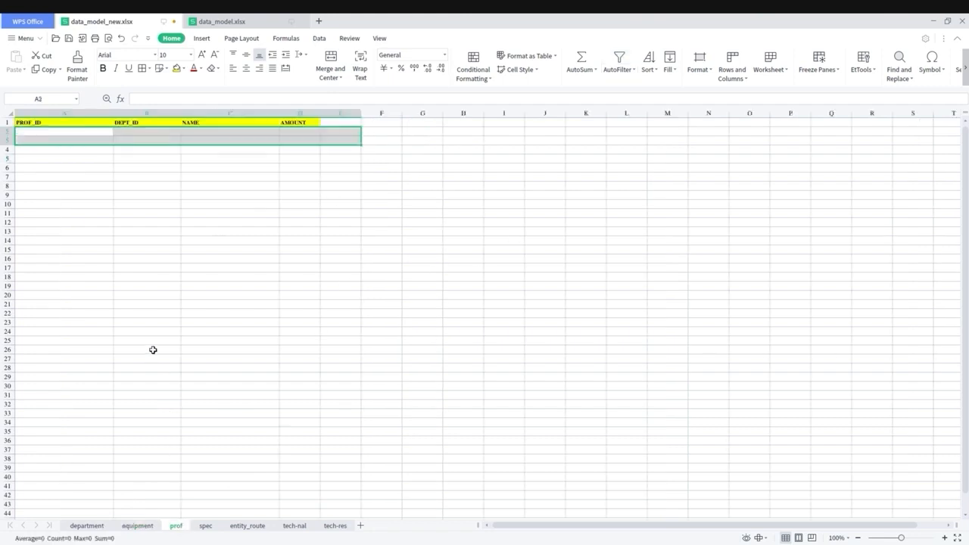
click(83, 130)
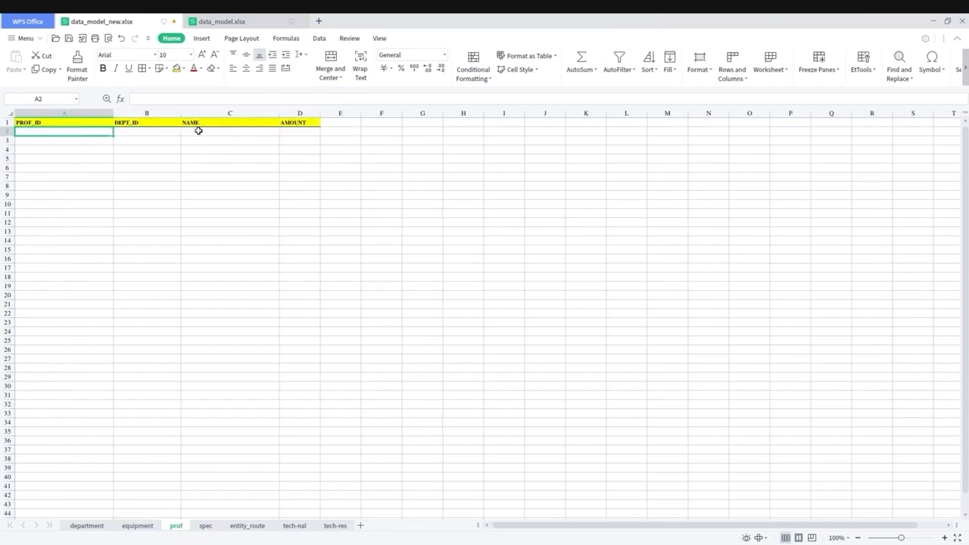
text(A_)
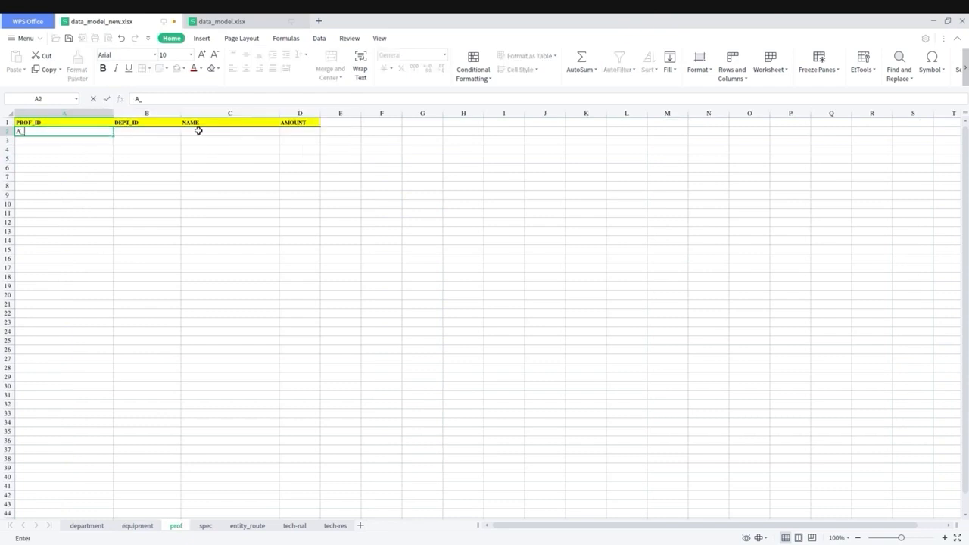
text(WORKER)
key(Return)
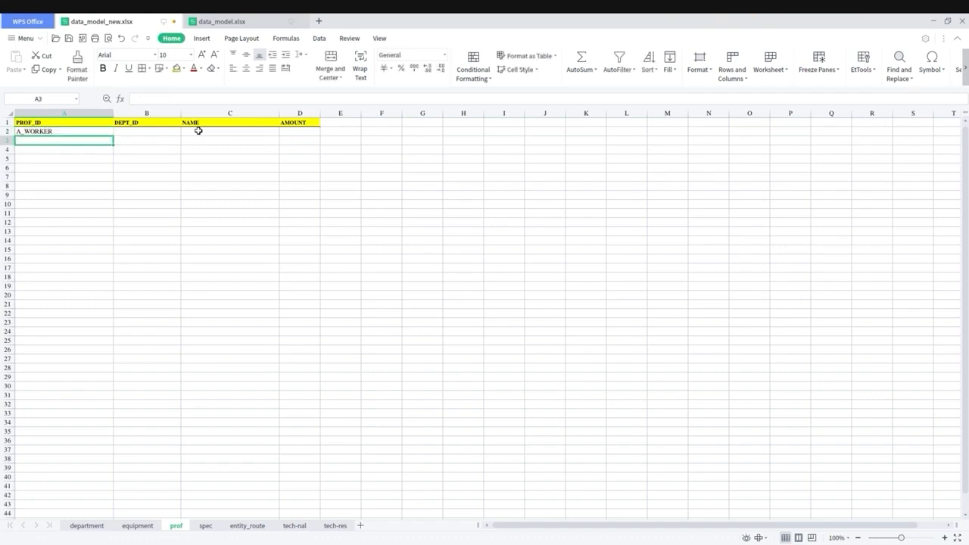
text(M_WO)
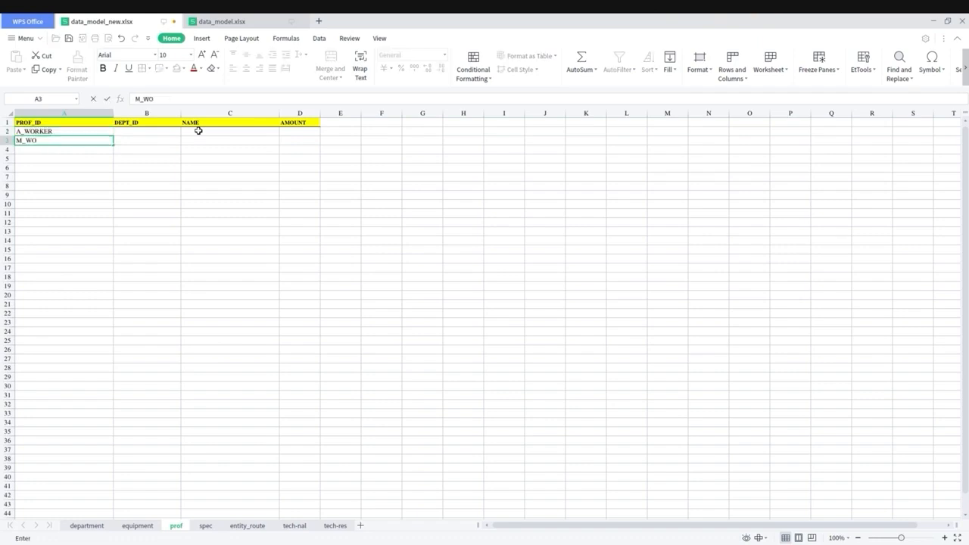
text(RKER)
Set the DEPT_ID to A for A_WORKER and to M for M_WORKER
key(Tab)
key(Up)
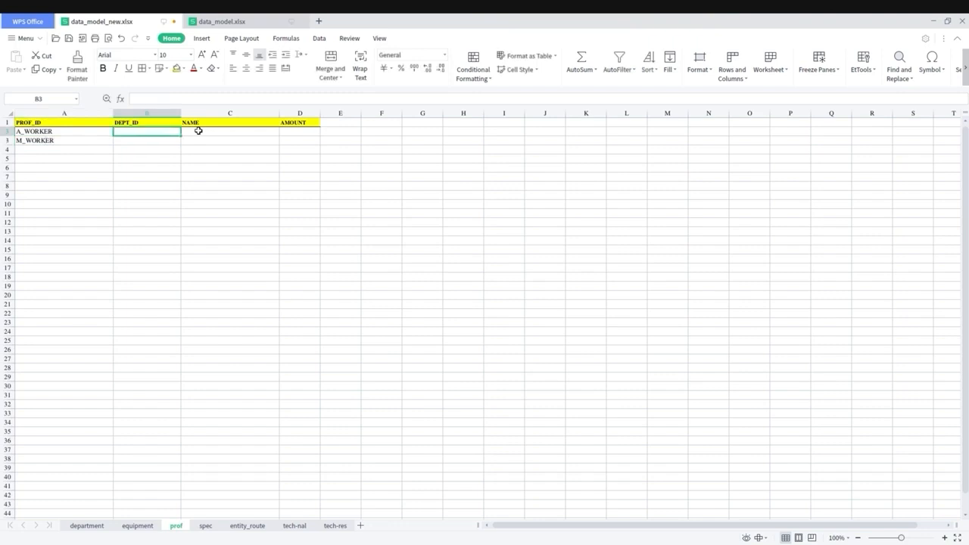
text(A)
key(Return)
text(M)
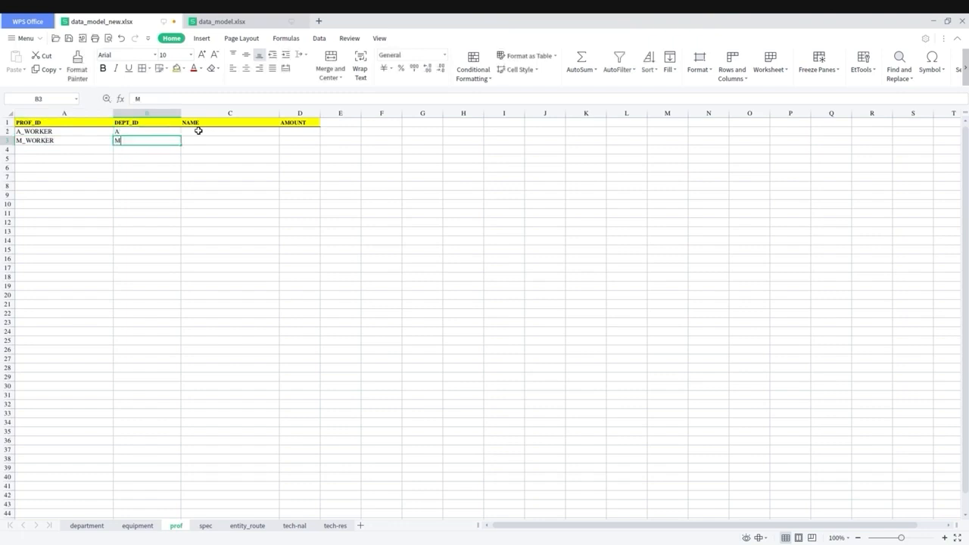
Enter WORKER as the NAME of both profession records
key(Tab)
key(Up)
text(WO)
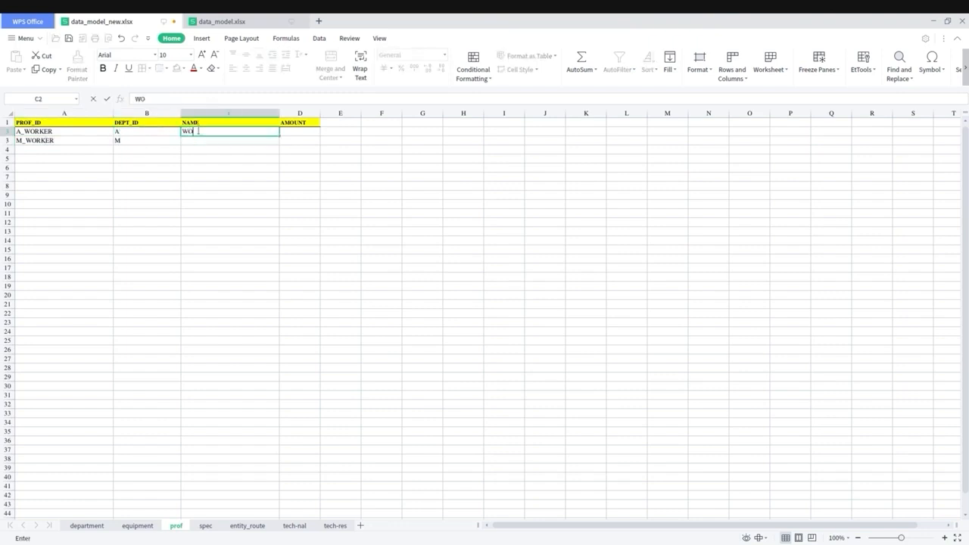
text(RKER)
key(Return)
text(RKER)
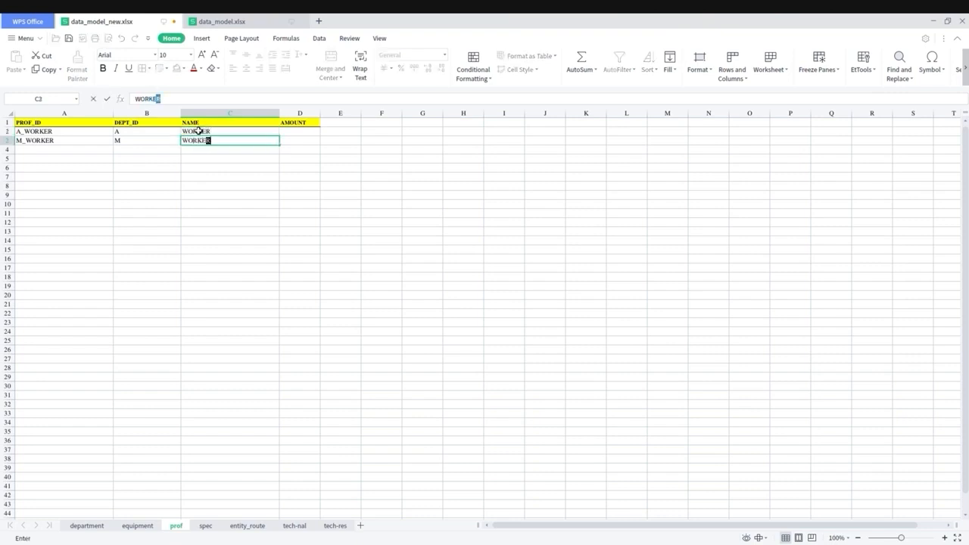
Set the NAME of A_WORKER to Assembly worker and the NAME of M_WORKER to Machinery worker
click(197, 131)
text(As)
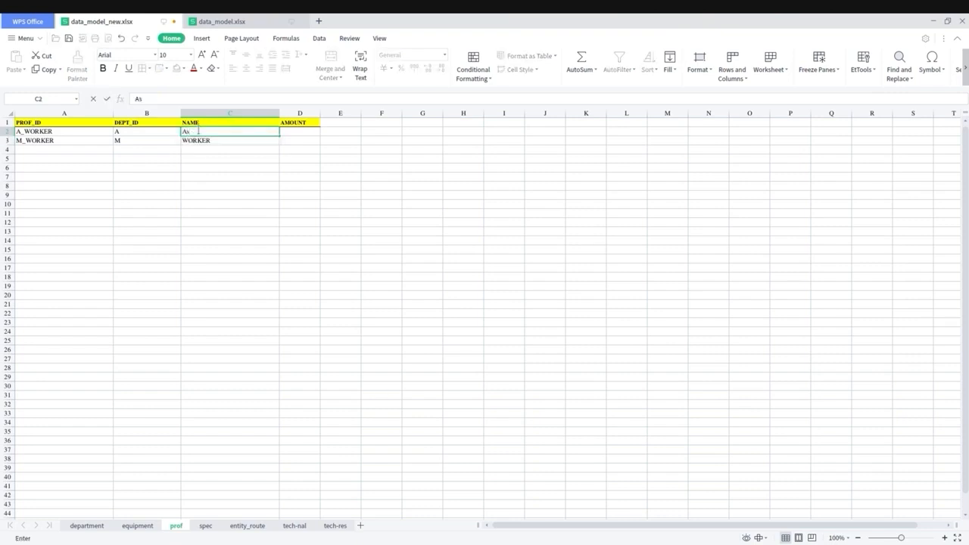
text(sembly worker)
key(Return)
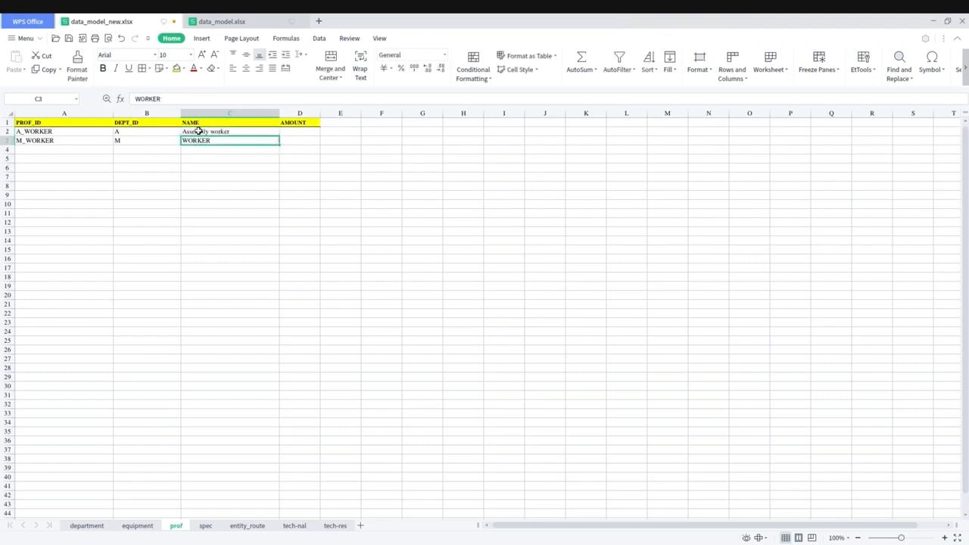
text(Machinery )
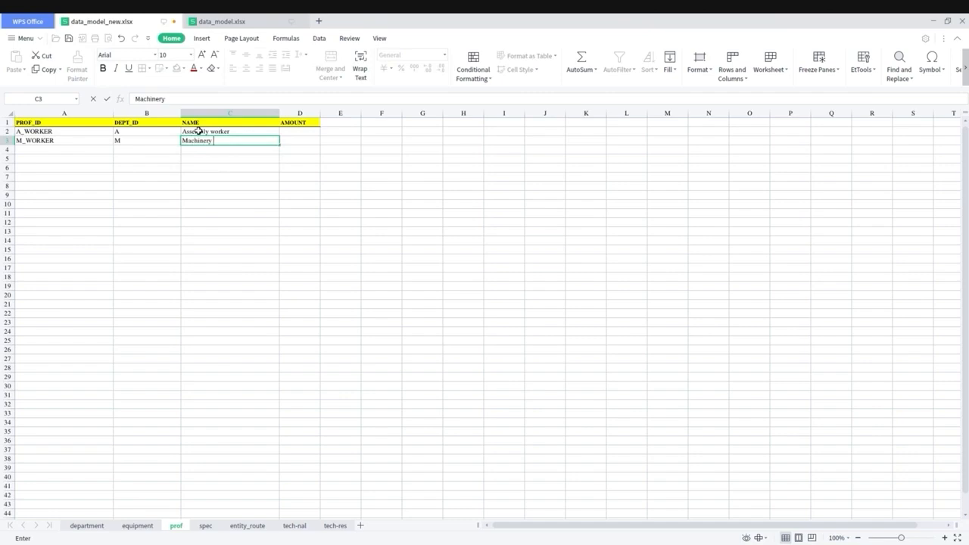
text(worker)
Set the AMOUNT to 5 for the Assembly worker and to 1 for the Machinery worker
key(Tab)
key(Up)
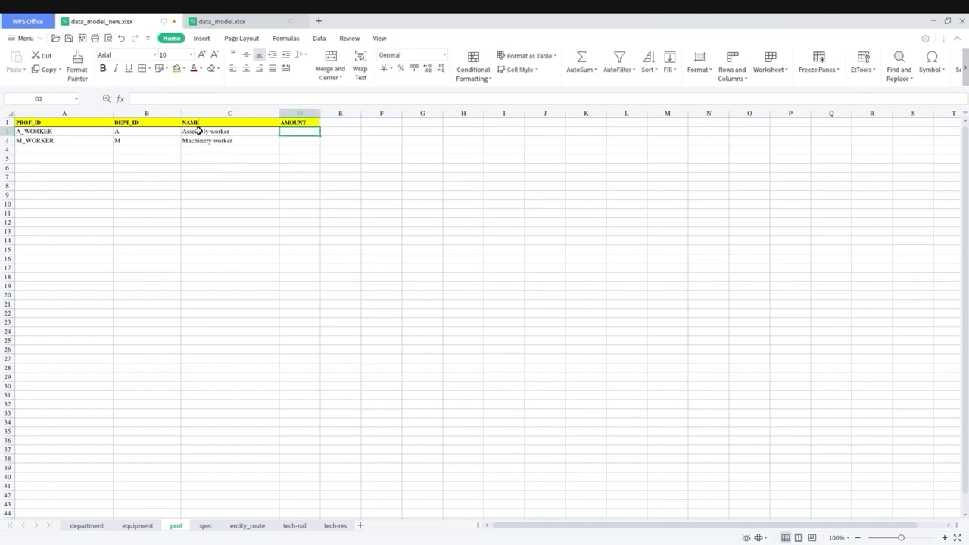
text(5)
key(Return)
text(1)
key(Return)
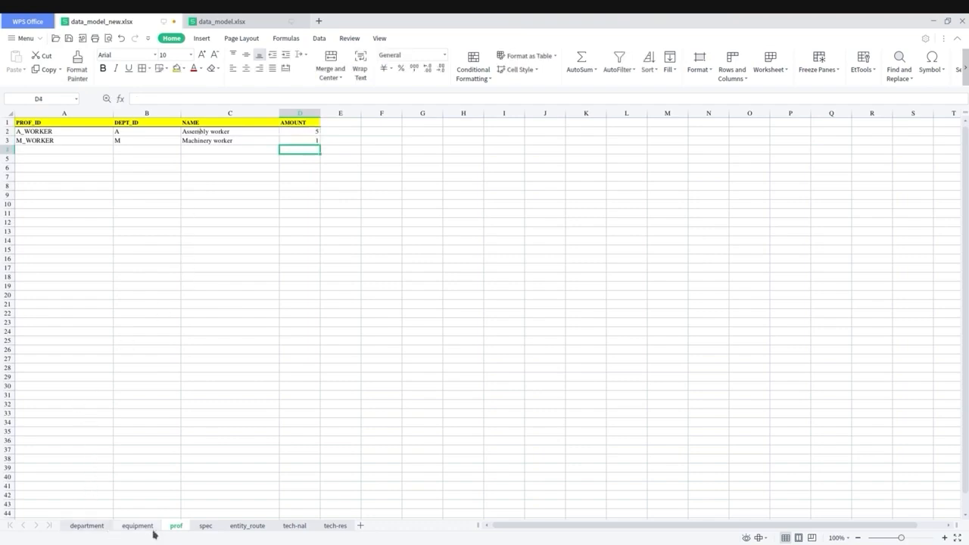
On the spec sheet, start a record in row 2 with PARENT_CODE B-2 and PARENT_IDENTITY B-2
click(206, 526)
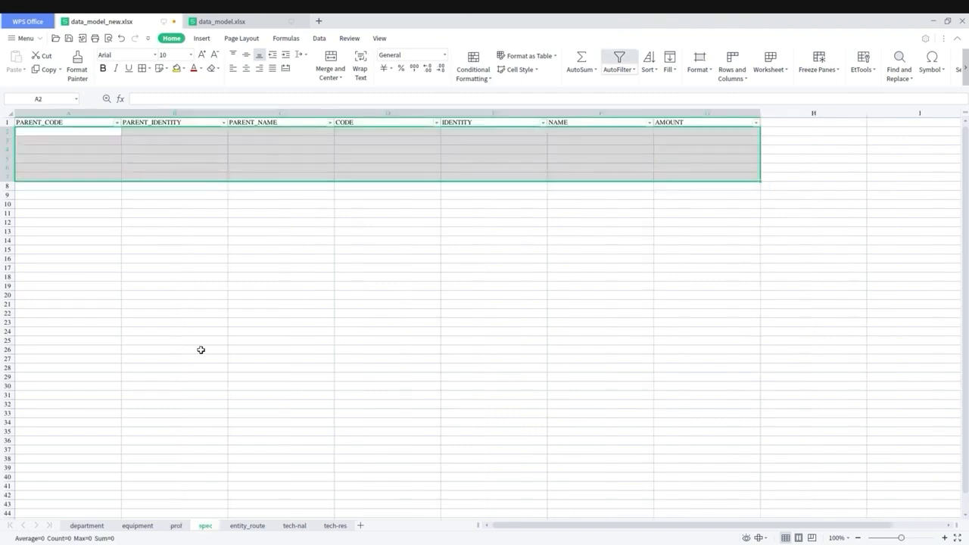
click(69, 132)
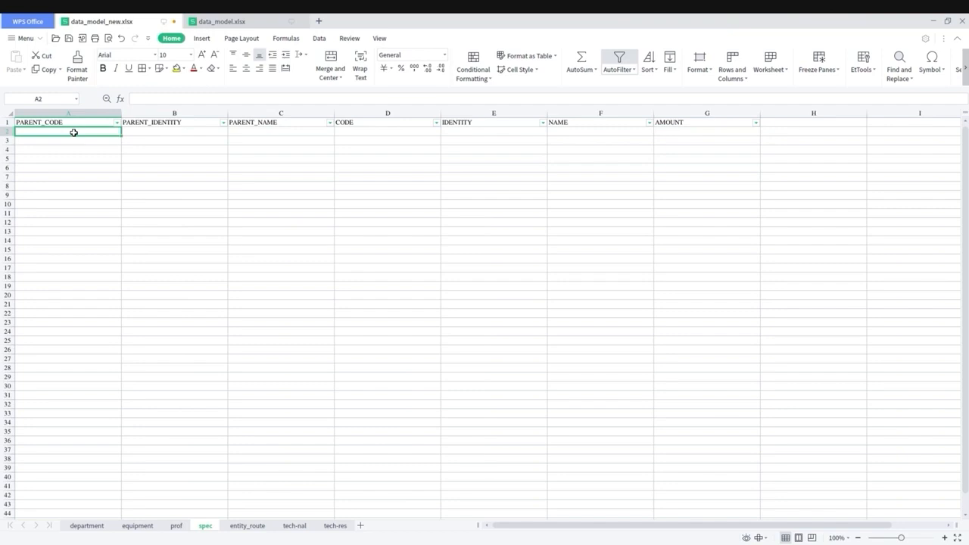
text(B-2)
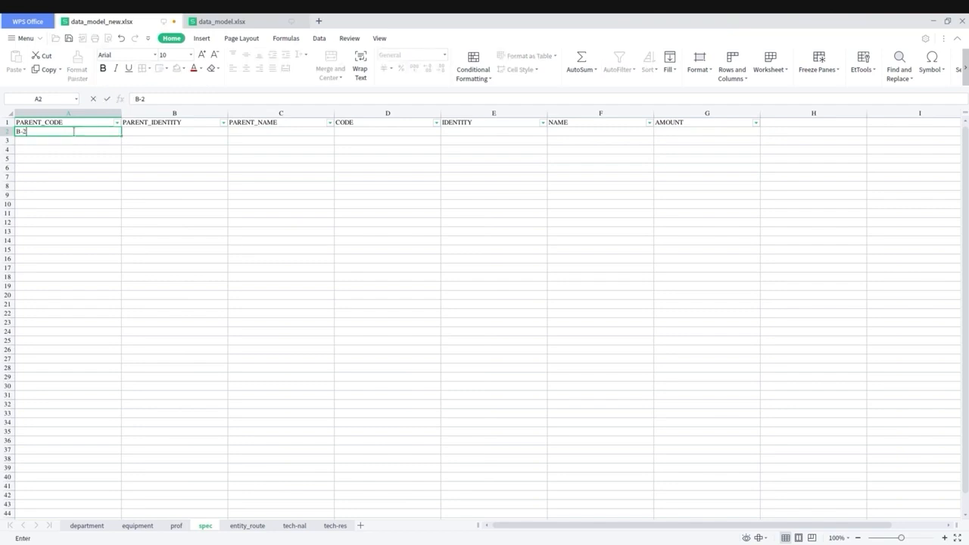
key(Tab)
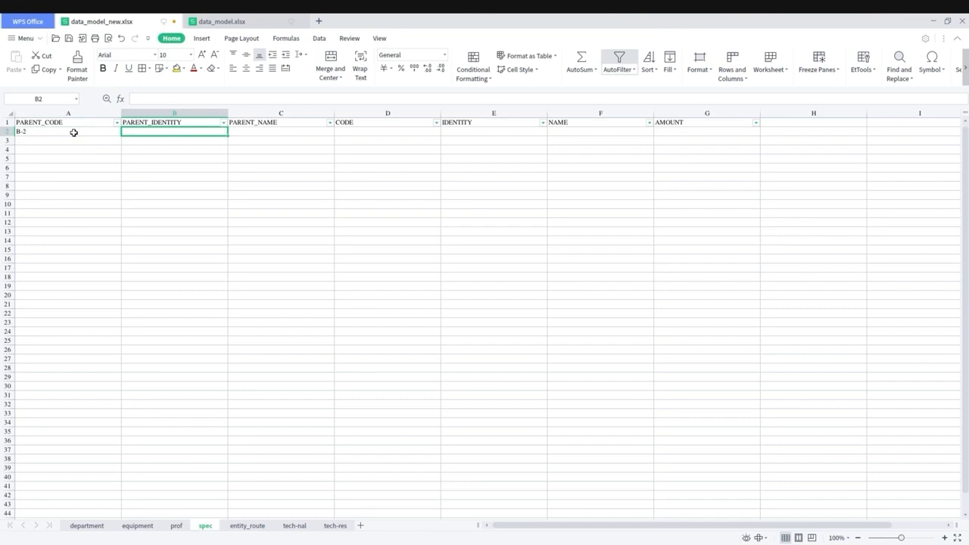
text(B-2)
key(Tab)
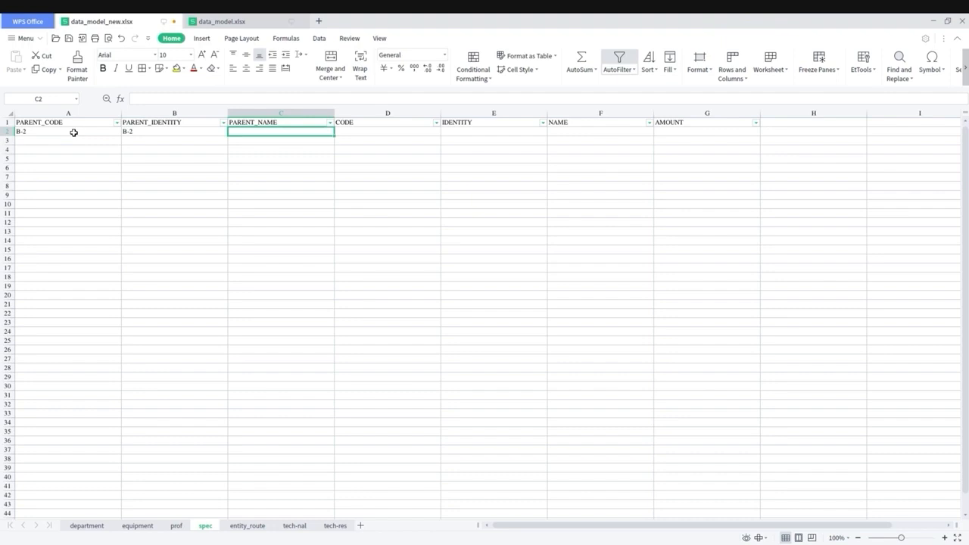
Enter Bicylce as the PARENT_NAME of the first spec record
text(V)
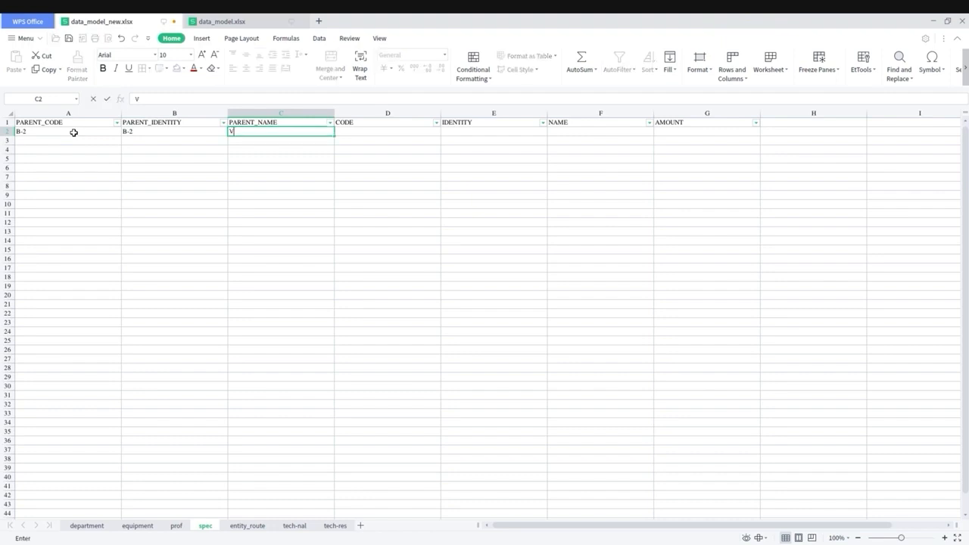
key(BackSpace)
text(Bicylce)
key(Tab)
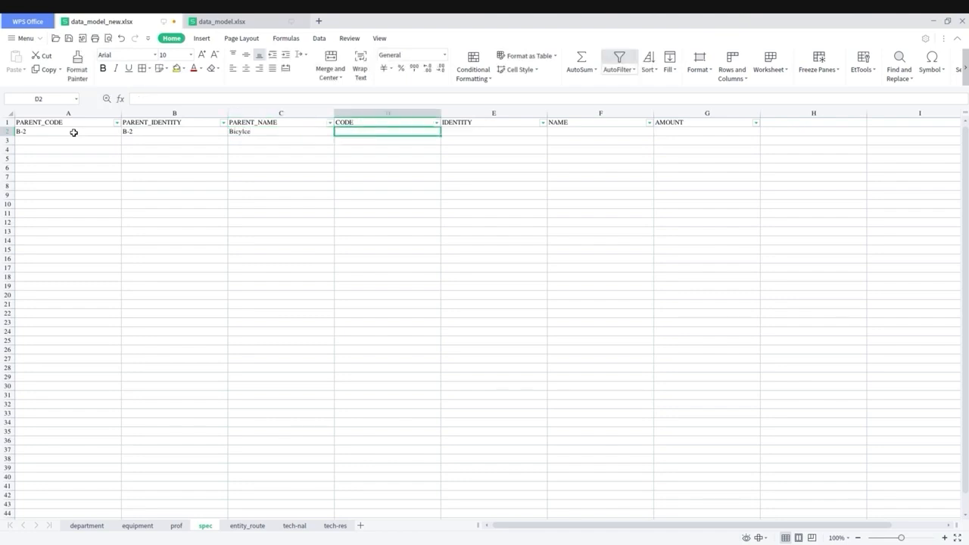
Enter F-B-2 as the CODE of the first spec record in row 2
key(Left)
key(Right)
text(F)
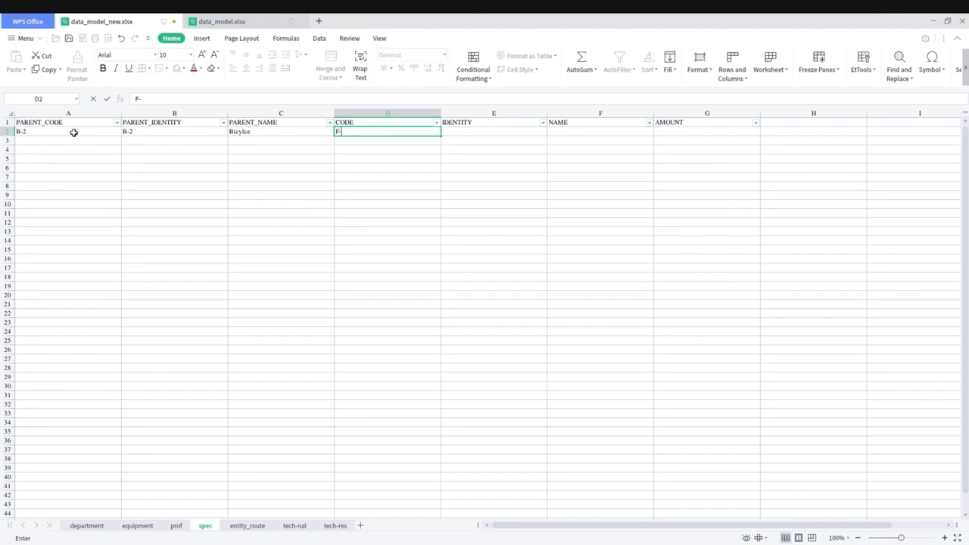
text(-B-2)
key(Tab)
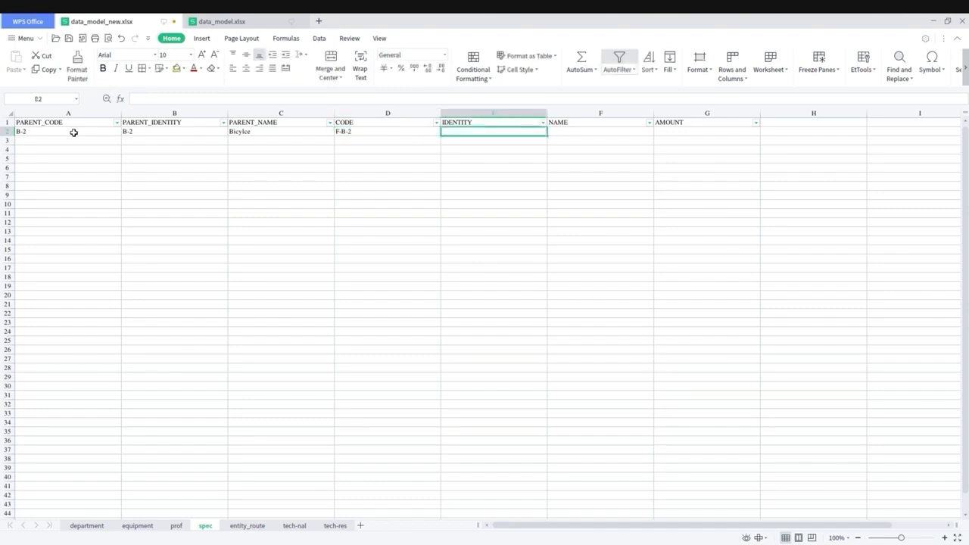
Enter Frame in the IDENTITY cell of row 2 and copy it into the NAME cell
text(Frame)
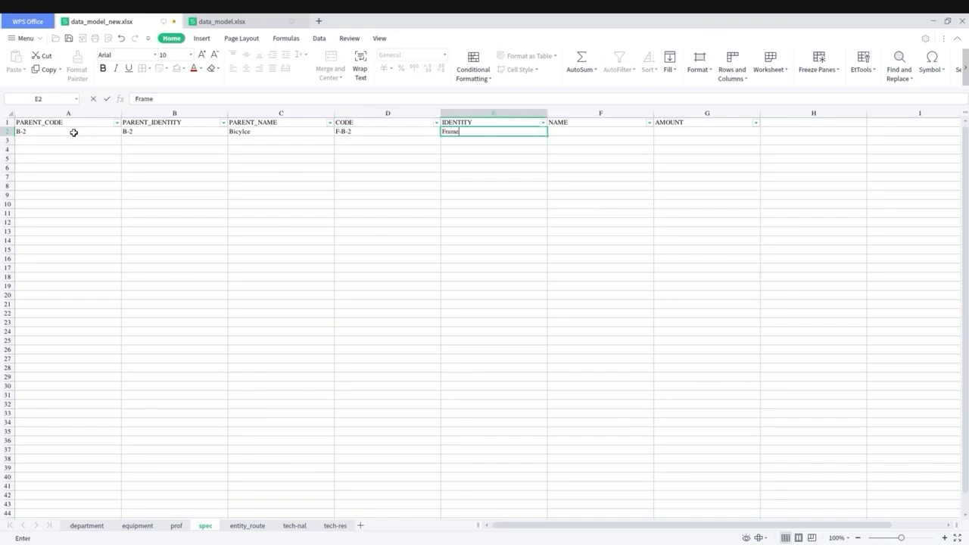
key(Tab)
key(Left)
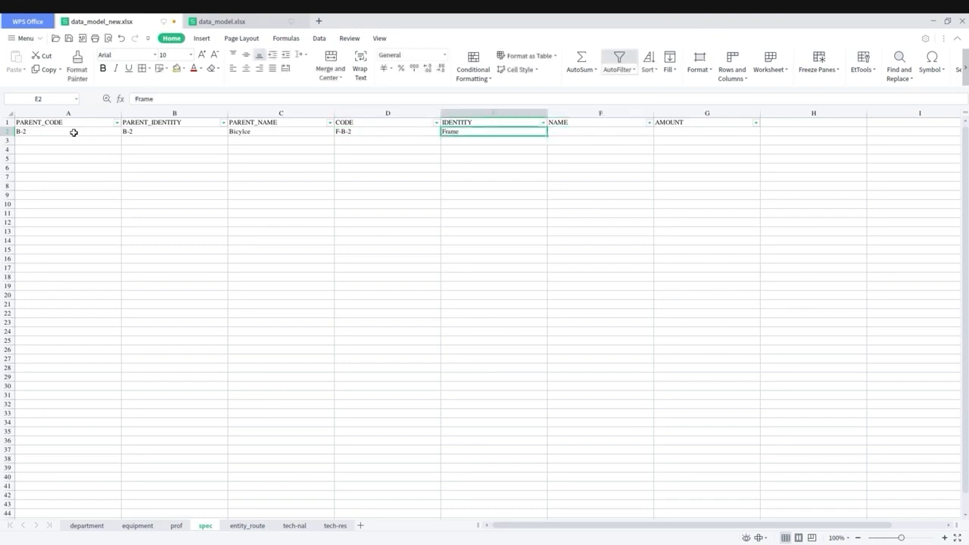
key(Left)
key(ctrl+c)
key(Right)
key(ctrl+c)
key(Right)
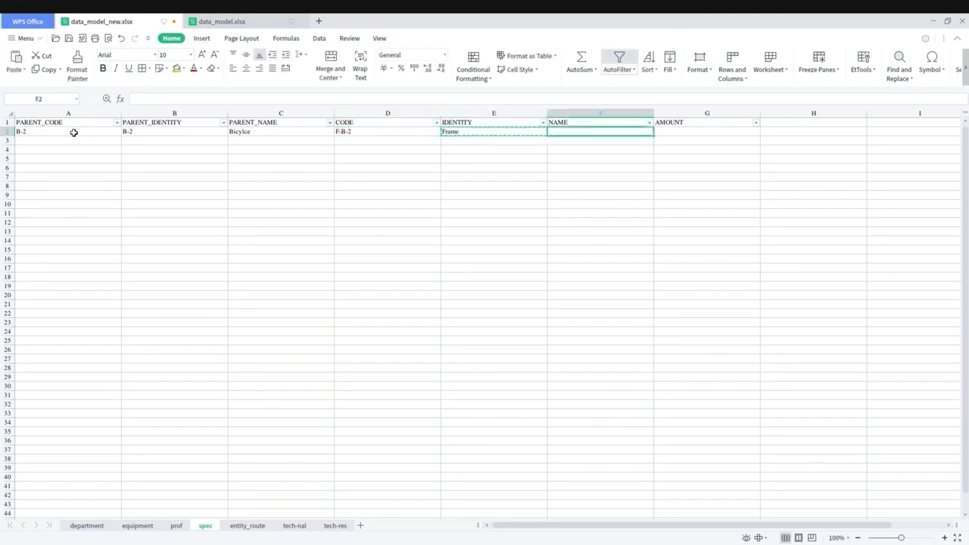
key(ctrl+v)
Replace the row 2 IDENTITY with a copy of the code F-B-2, and set the AMOUNT to 1
key(Left)
key(Left)
key(ctrl+c)
key(Right)
key(ctrl+v)
key(Right)
key(Right)
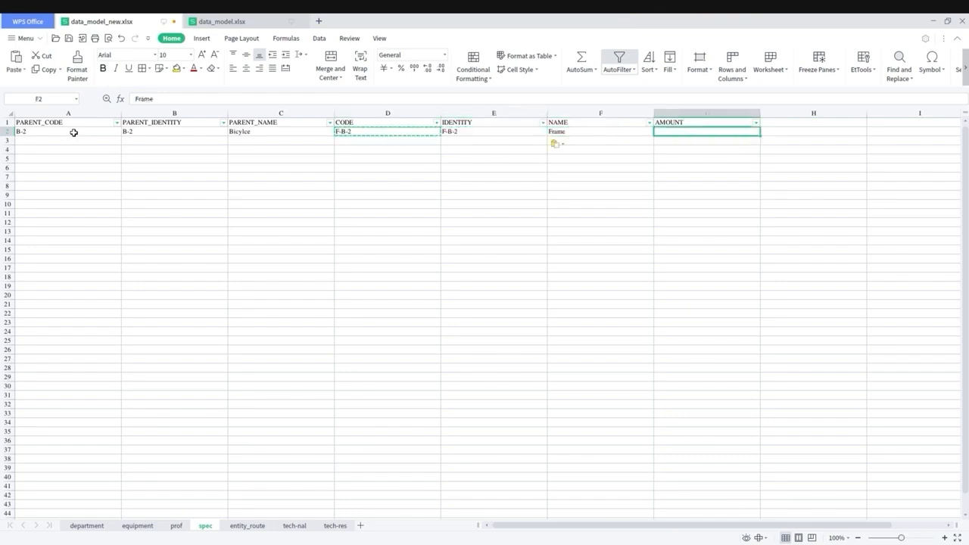
text(1)
key(Return)
Copy the PARENT_CODE, PARENT_IDENTITY and PARENT_NAME values from row 2 into row 3
key(Left)
key(Left)
key(Left)
key(Left)
key(Left)
key(Up)
key(Left)
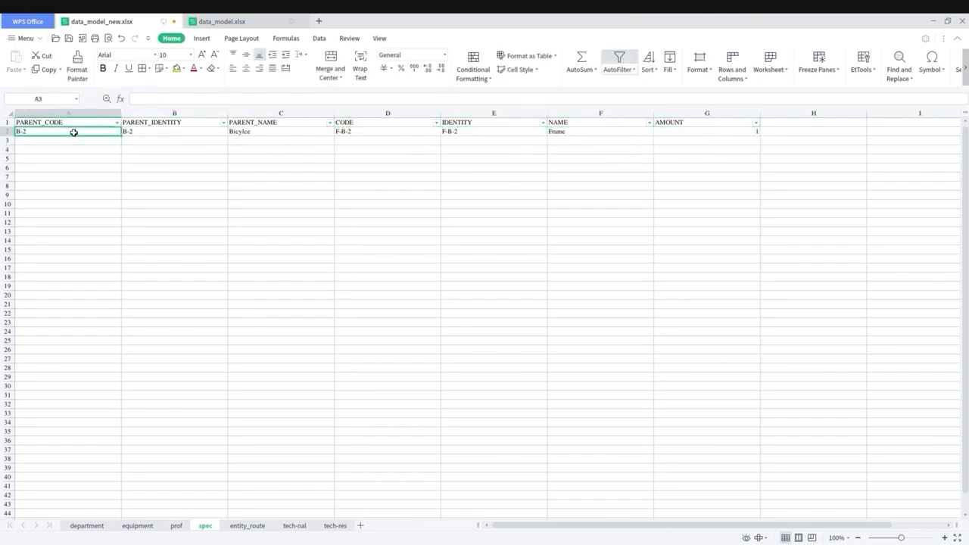
key(shift+Right)
key(shift+Right)
key(ctrl+c)
key(Down)
key(ctrl+v)
Enter W as both the CODE and the IDENTITY of the record in row 3
key(Right)
key(Right)
key(Right)
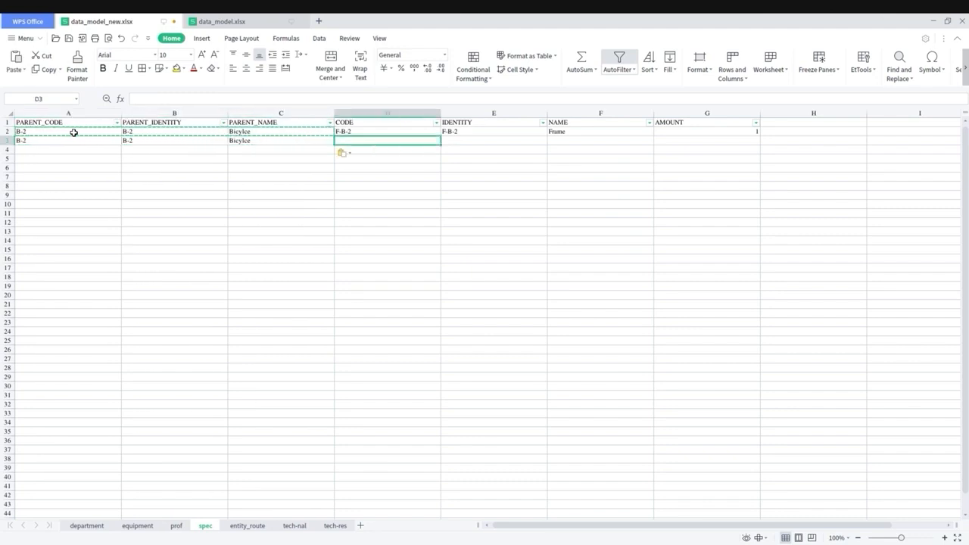
text(W)
key(Tab)
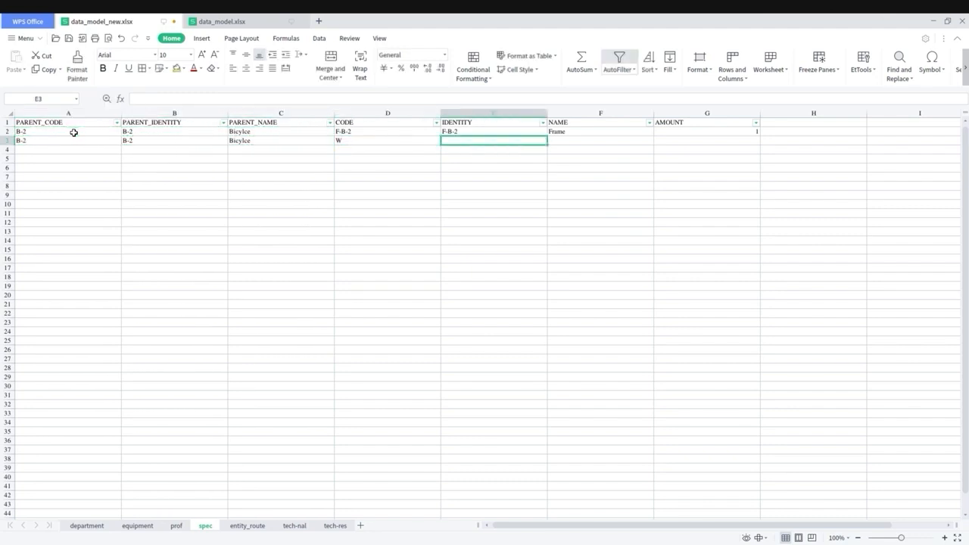
text(W)
key(Tab)
Set the NAME in row 3 to Wheel and its AMOUNT to 2
text(W)
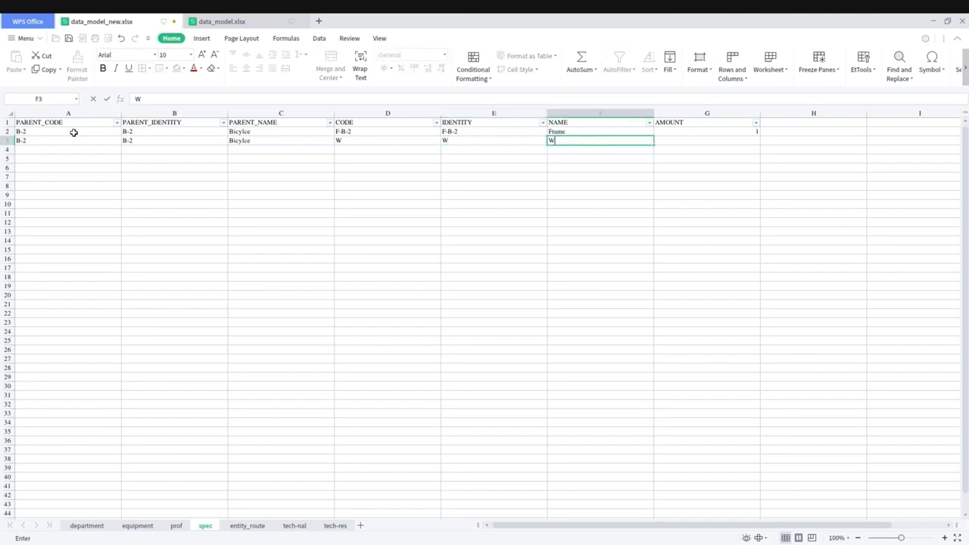
text(heel)
key(Tab)
text(2)
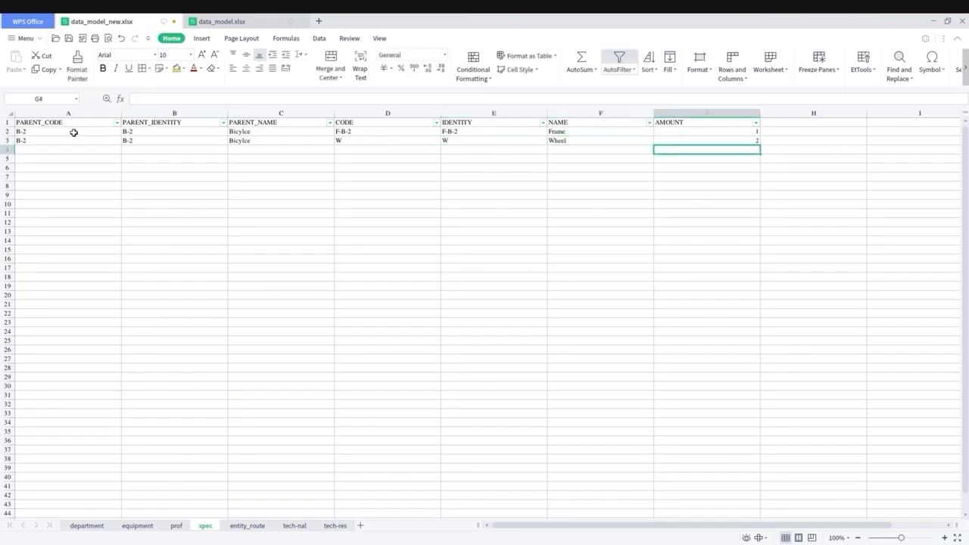
key(Return)
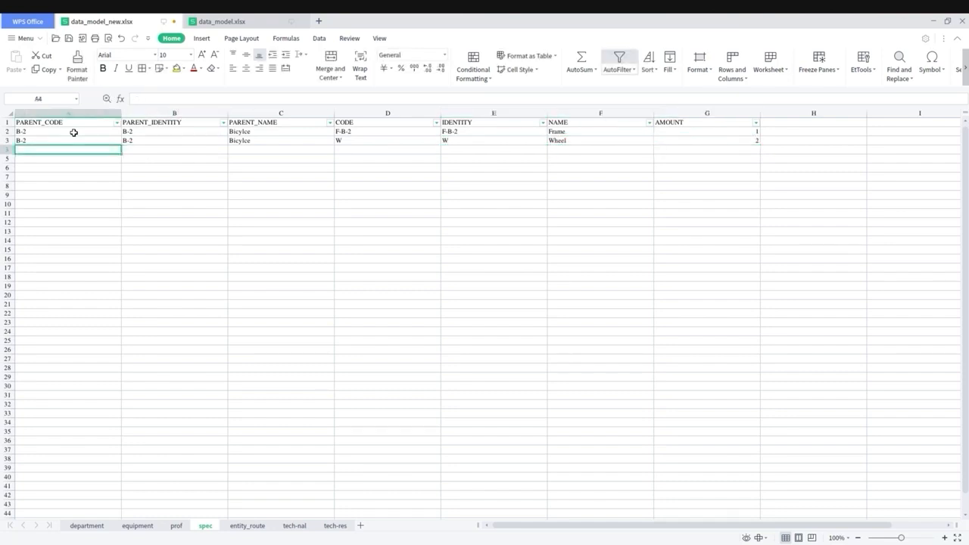
click(73, 132)
key(shift+Down)
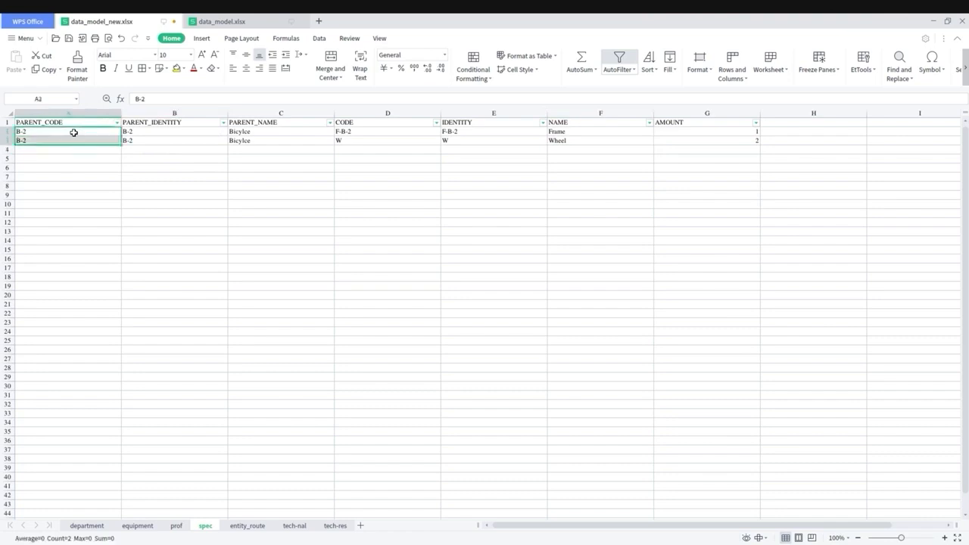
key(shift+Right)
key(shift+Right)
key(shift+Right)
Start a new product record in row 5 with PARENT_CODE B-3 and PARENT_IDENTITY B-3
click(73, 132)
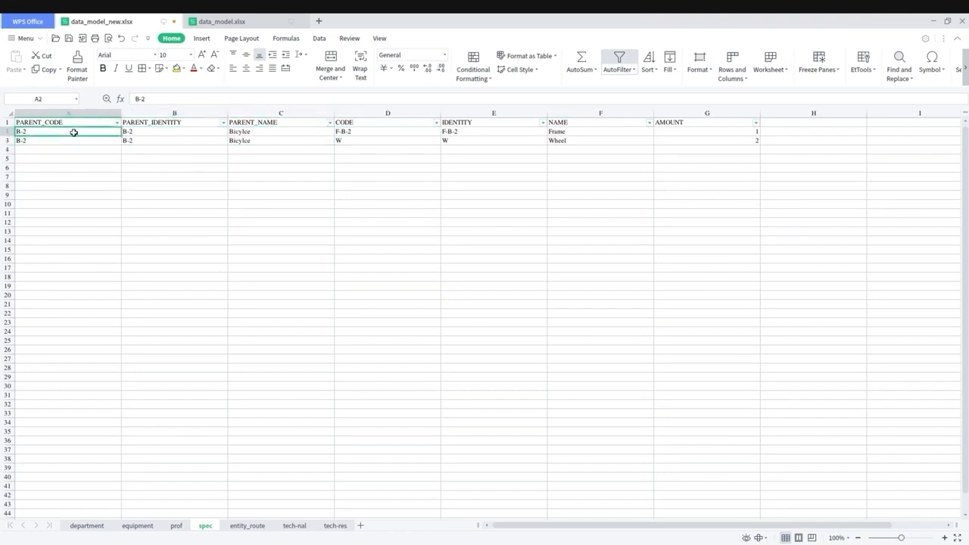
key(Down)
key(Down)
key(Down)
text(B-3)
key(Tab)
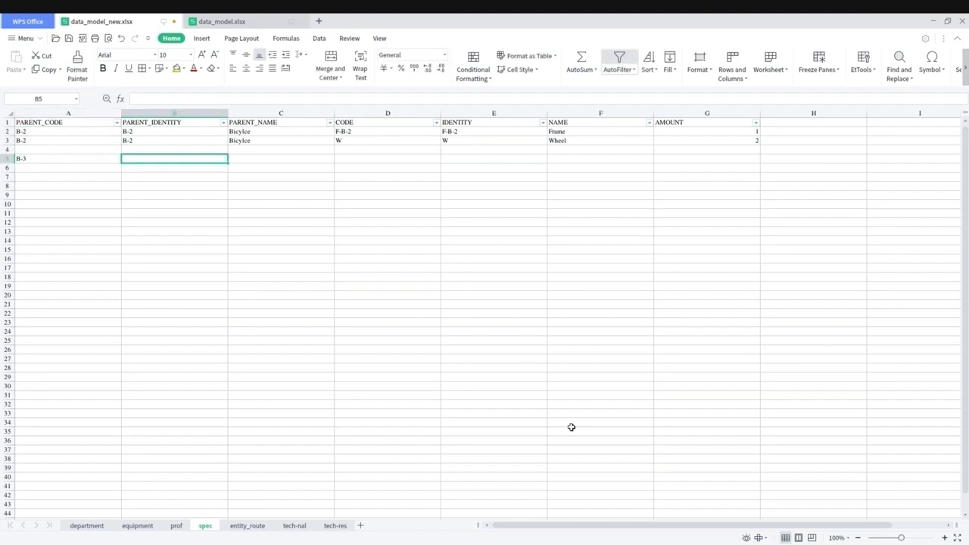
text(B-3)
key(Tab)
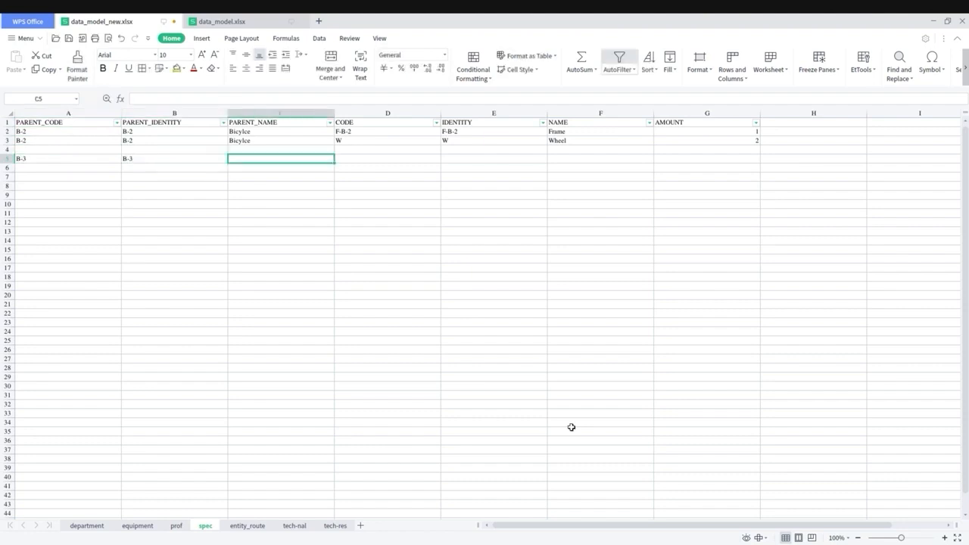
key(Up)
key(Up)
key(ctrl+c)
key(Down)
key(Down)
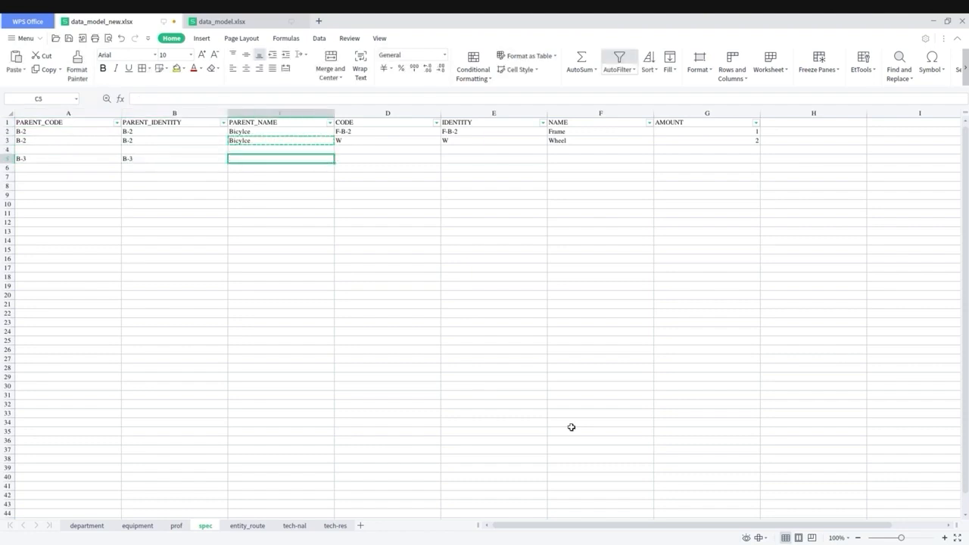
Correct the spelling of the PARENT_NAME in row 2 to Bicycle
key(Up)
key(Up)
key(Up)
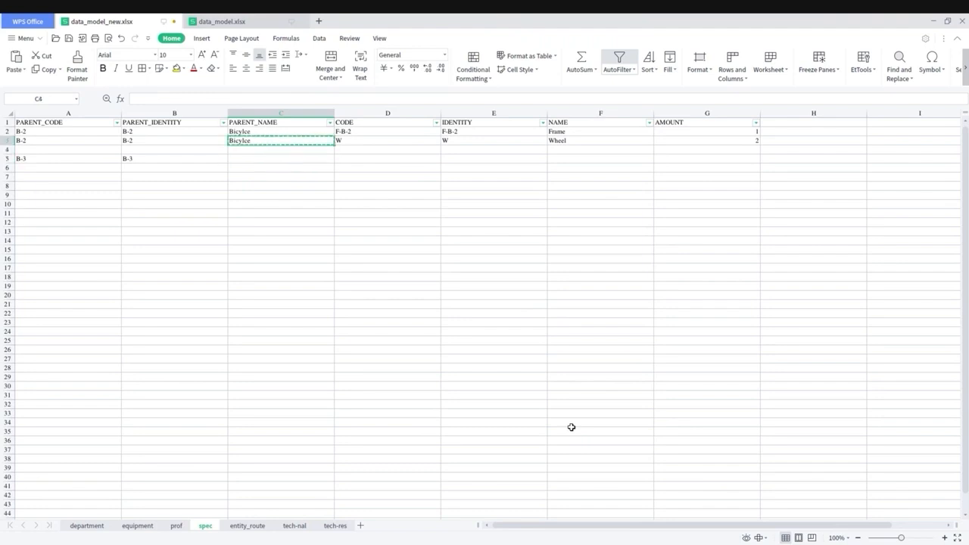
text(Bic)
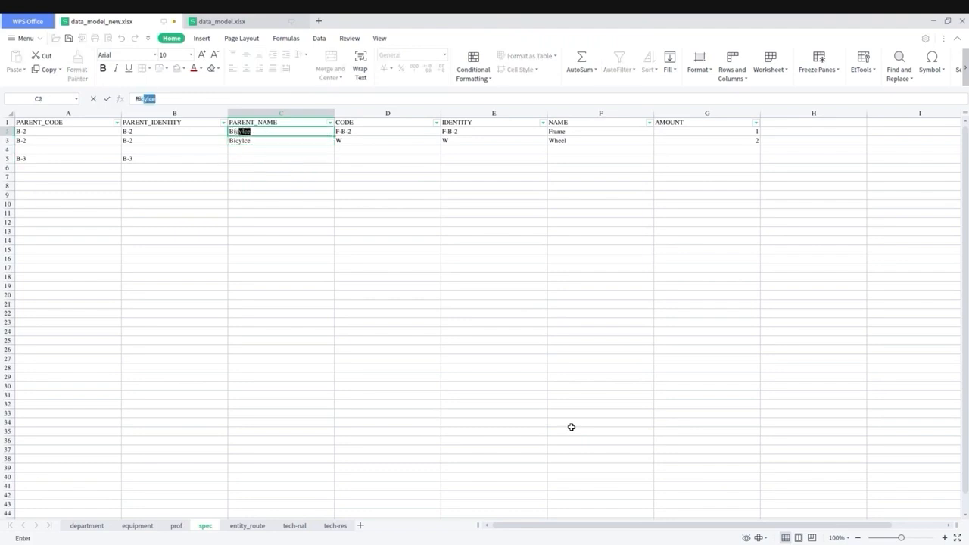
text(ycle)
key(Return)
Copy the corrected name Bicycle into the PARENT_NAME cells of rows 3 and 5
key(Up)
key(ctrl+c)
key(Down)
key(ctrl+v)
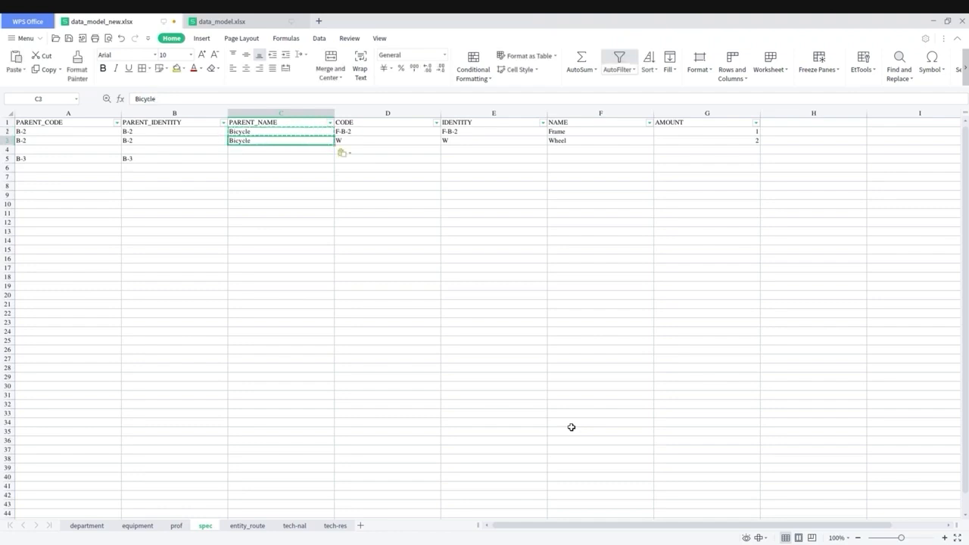
key(Down)
key(Down)
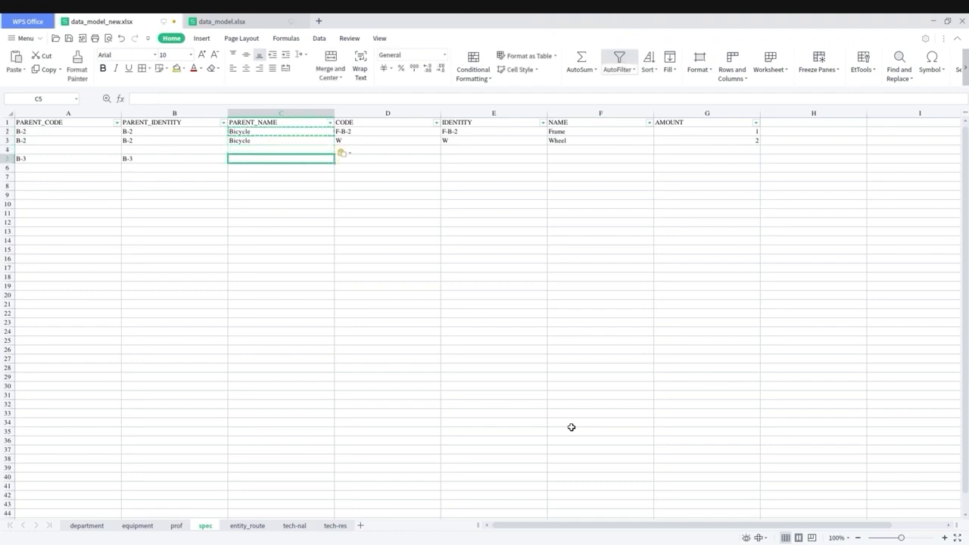
key(ctrl+v)
Extend the PARENT_NAME in row 2 to Bicycle 2 wheels
double_click(322, 130)
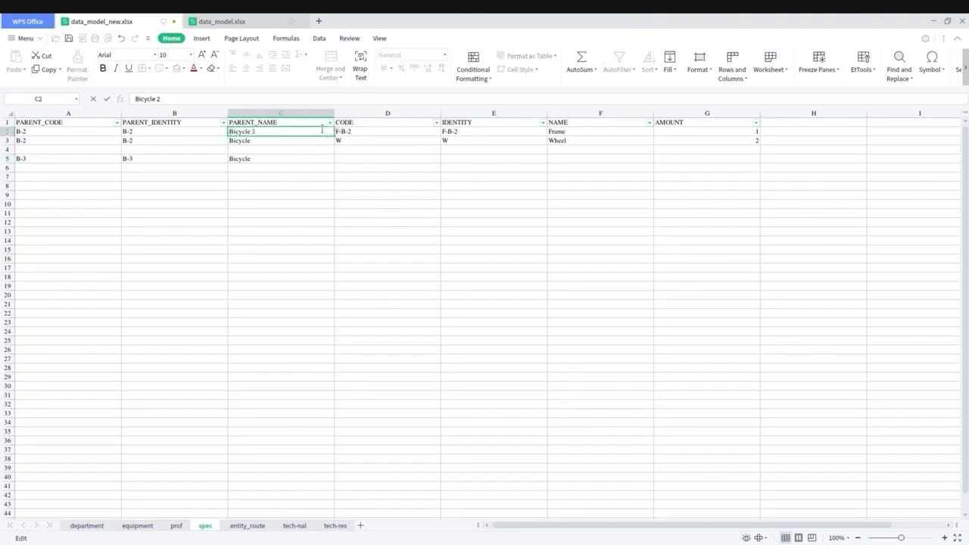
text(2 wheeld)
key(BackSpace)
text(s)
key(Return)
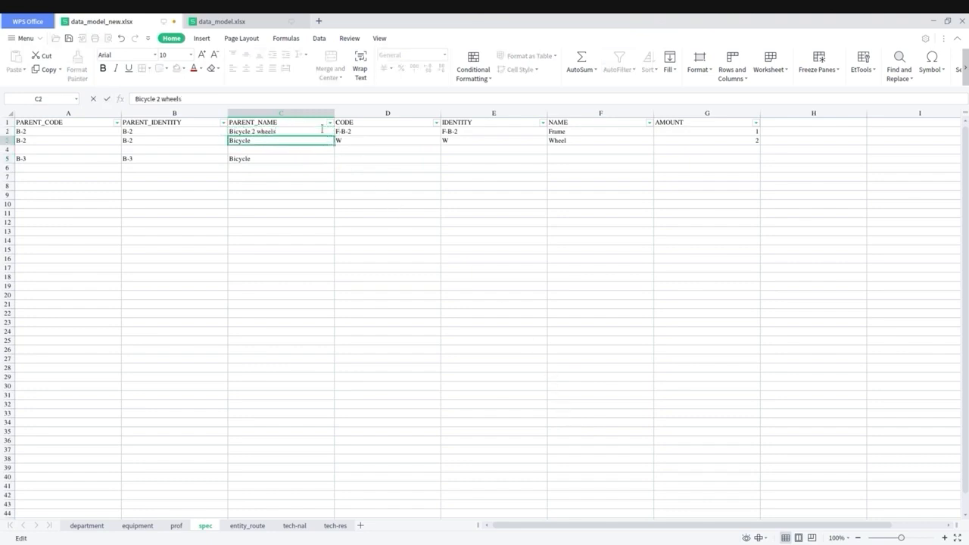
Copy the name Bicycle 2 wheels into the PARENT_NAME cells of rows 3 and 5
key(Up)
key(ctrl+c)
key(Down)
key(ctrl+v)
key(Down)
key(Down)
key(ctrl+v)
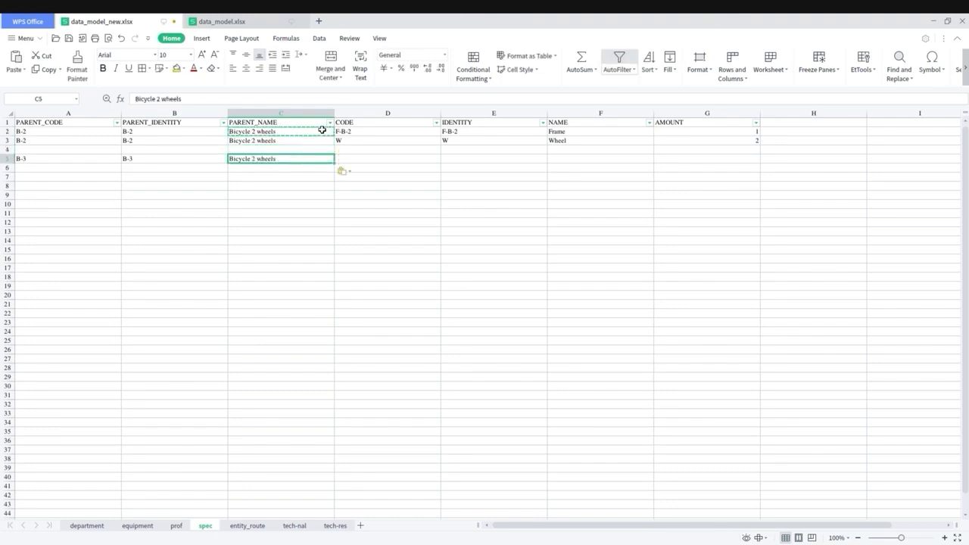
Change the PARENT_NAME of the B-3 record in row 5 to Bicycle 3 wheels
click(157, 99)
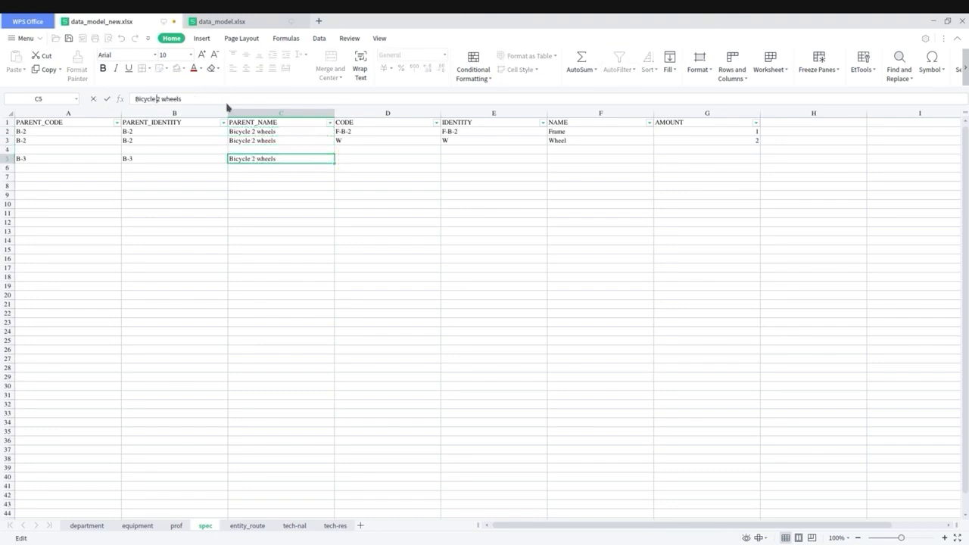
key(Delete)
text(3)
key(Return)
Copy the three parent values of the B-3 record from row 5 into row 6
key(Up)
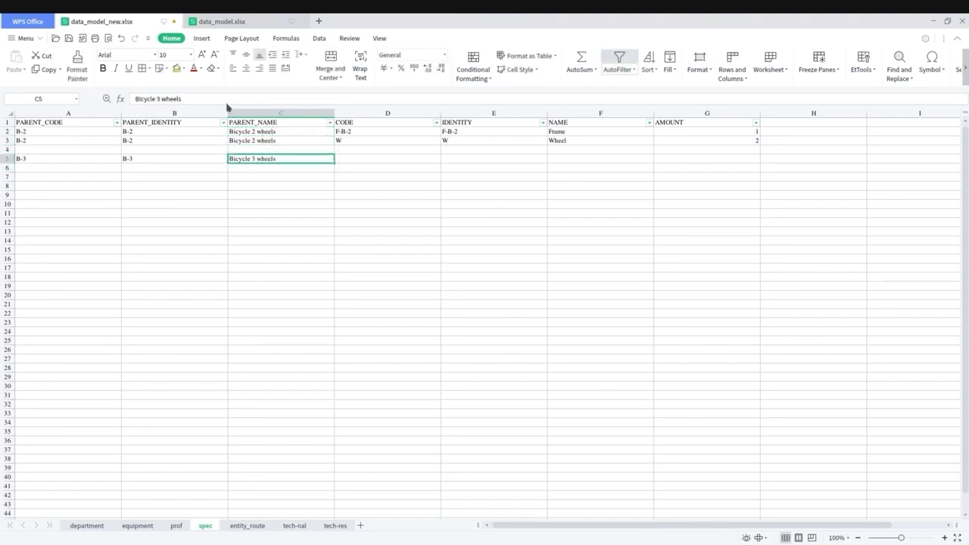
key(shift+Left)
key(shift+Left)
key(ctrl+c)
key(Down)
key(ctrl+v)
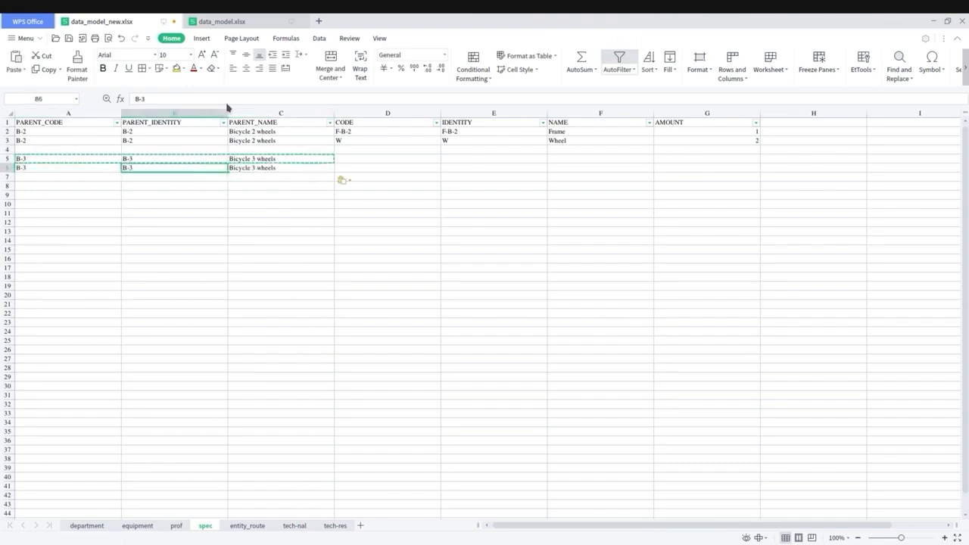
Enter F-B-3 as the CODE in row 5 and copy it into the IDENTITY cell
key(Right)
key(Right)
key(Right)
key(Up)
text(F-B-3)
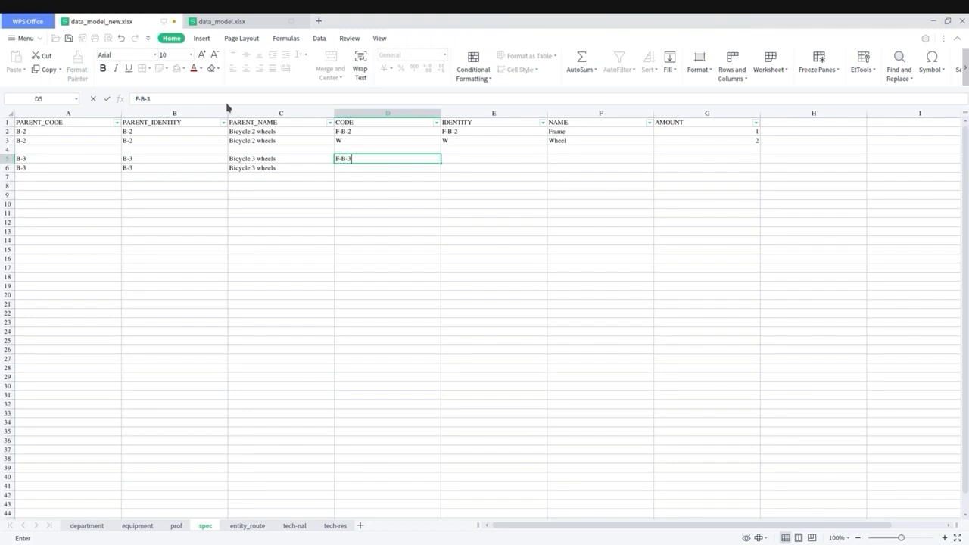
key(Right)
key(Left)
key(ctrl+c)
key(Right)
key(ctrl+v)
Set the NAME in row 5 to Frame and its AMOUNT to 1
key(Right)
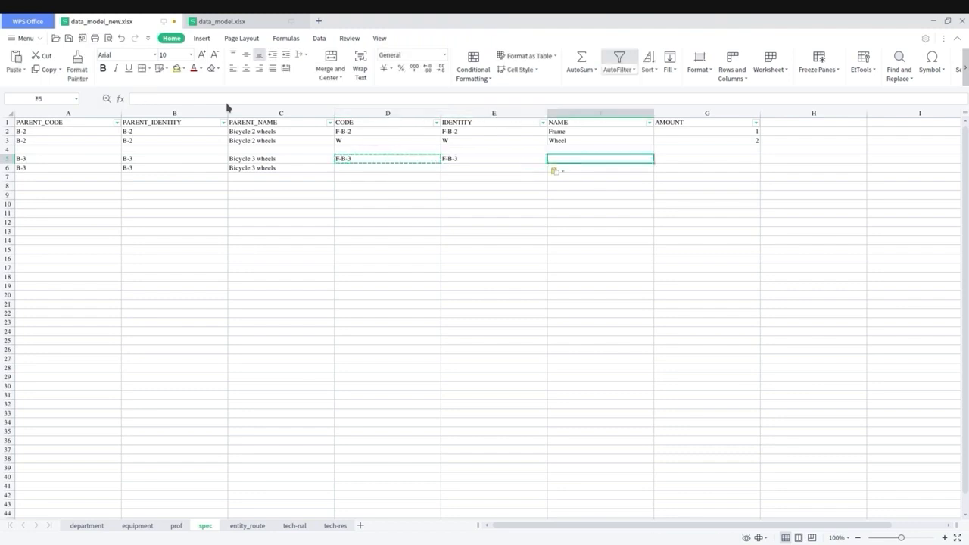
text(Frame)
key(Right)
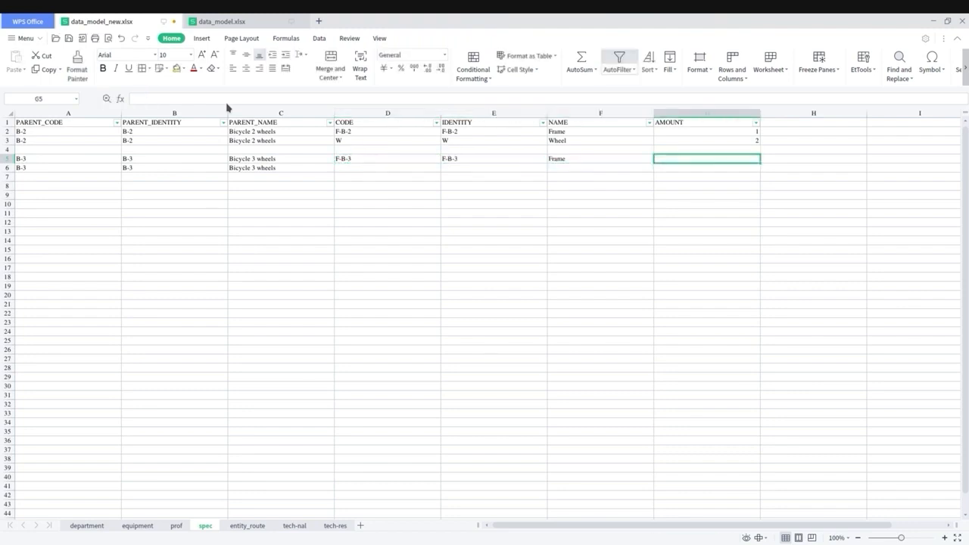
text(1)
key(Return)
Enter W as both the CODE and the IDENTITY of the record in row 6
key(Left)
key(Left)
text(W)
key(Right)
text(W)
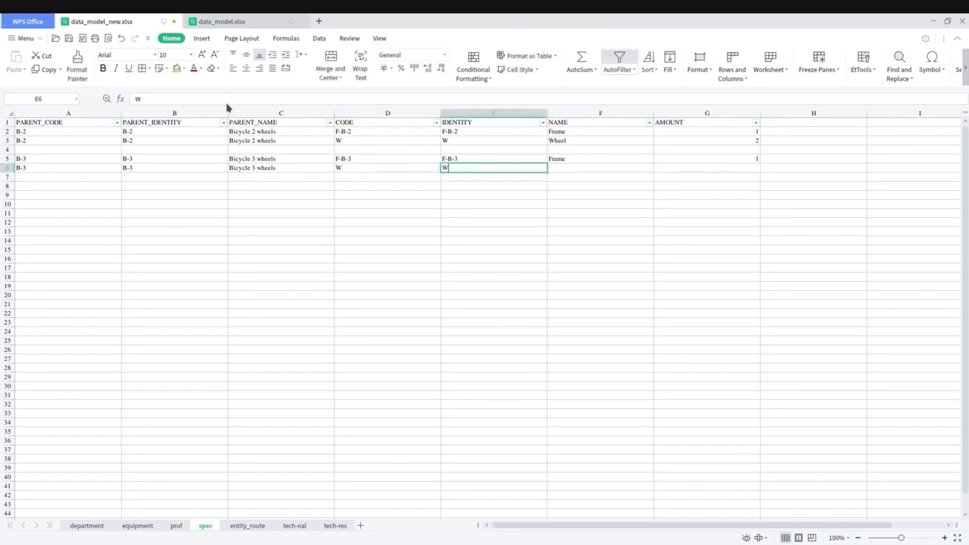
Complete row 6 with the NAME Wheel and the AMOUNT 3, and save the workbook
key(Right)
text(Whe)
key(Right)
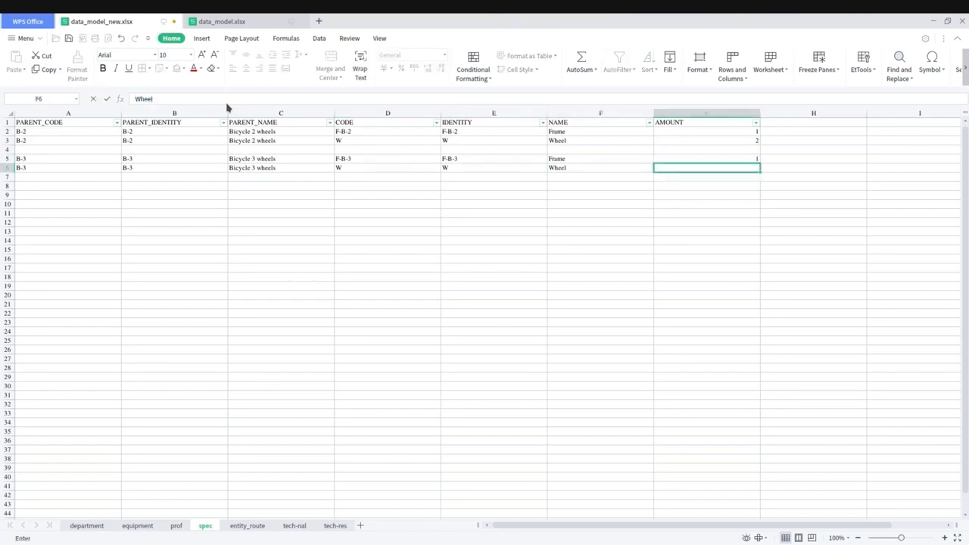
text(3)
key(Return)
key(ctrl+s)
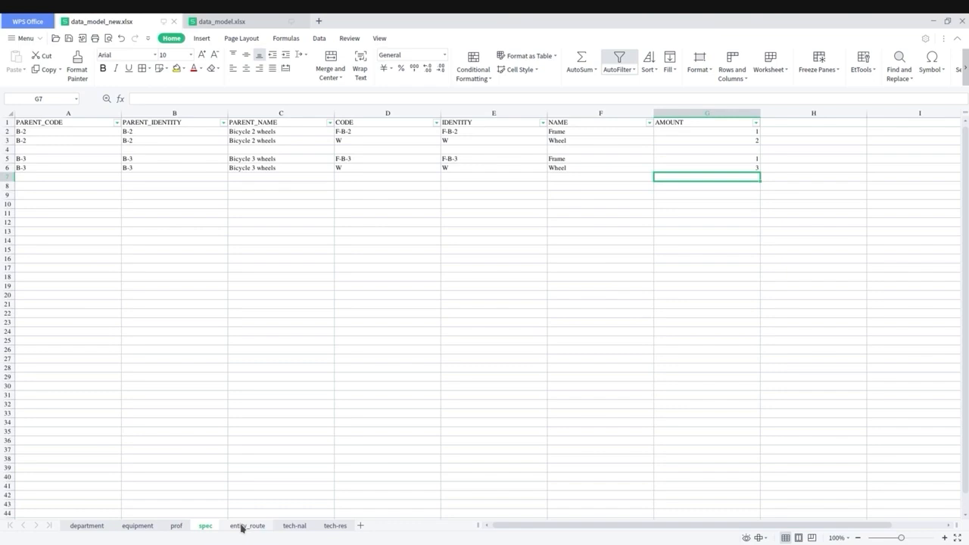
Look over the columns of the entity_route sheet and return to the spec sheet
click(241, 526)
click(120, 133)
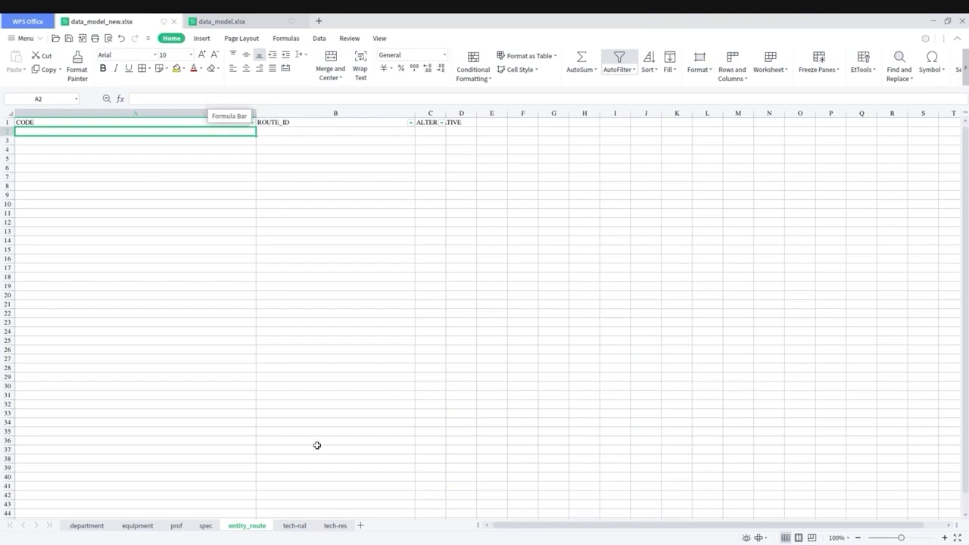
click(218, 527)
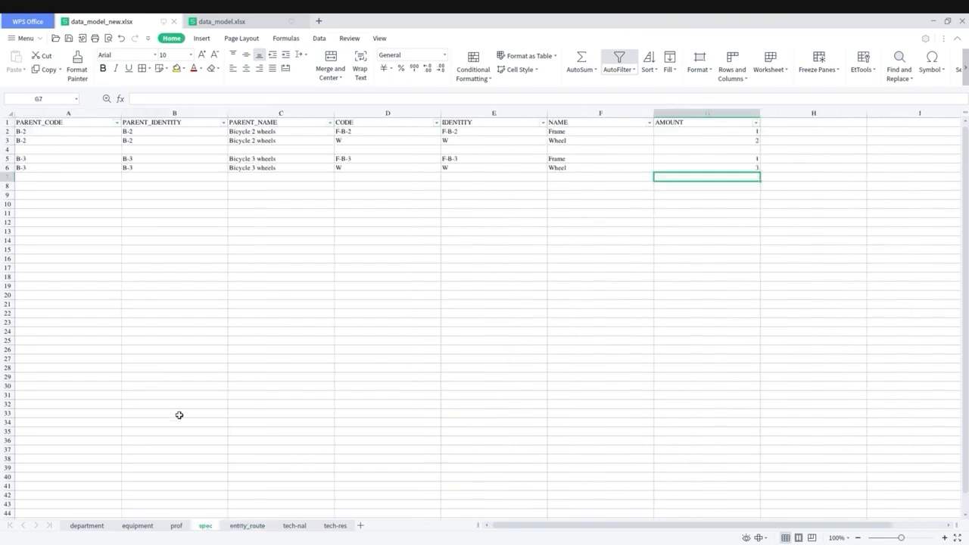
Copy the parent codes B-2 and B-3 from the spec sheet into the CODE column of entity_route, starting at row 2
click(89, 133)
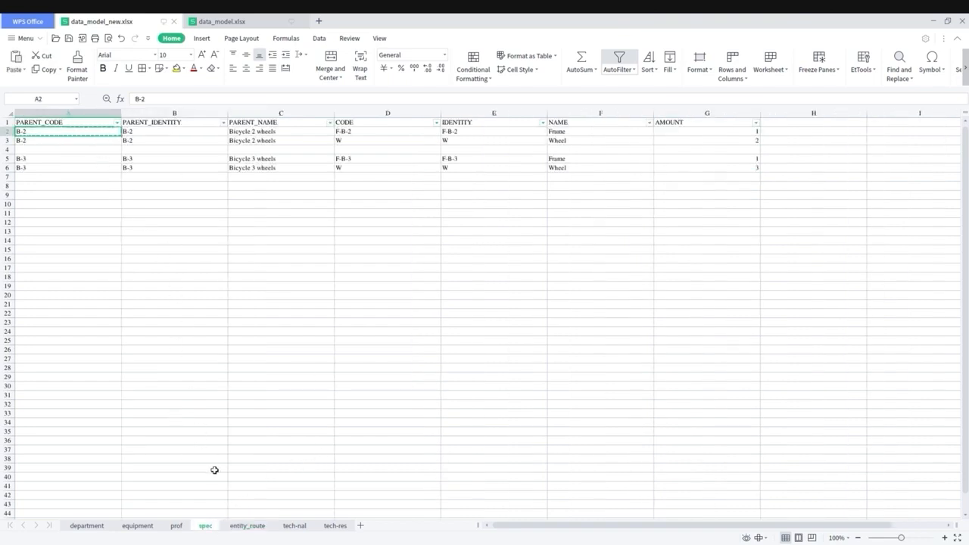
key(ctrl+c)
ctrl+click(62, 158)
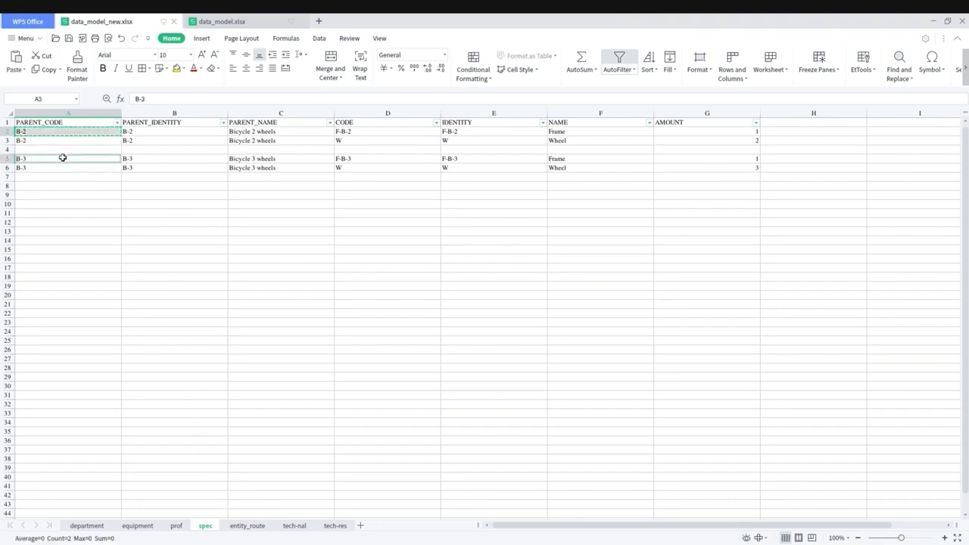
key(ctrl+c)
click(250, 525)
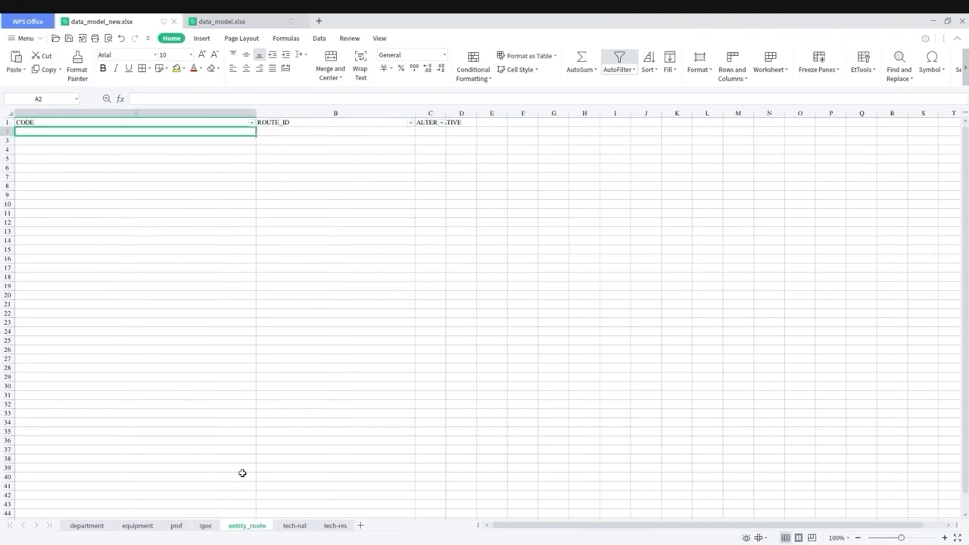
key(ctrl+v)
Copy the component codes F-B-2, W and F-B-3 from the spec sheet into entity_route's CODE column, starting at row 4
click(205, 526)
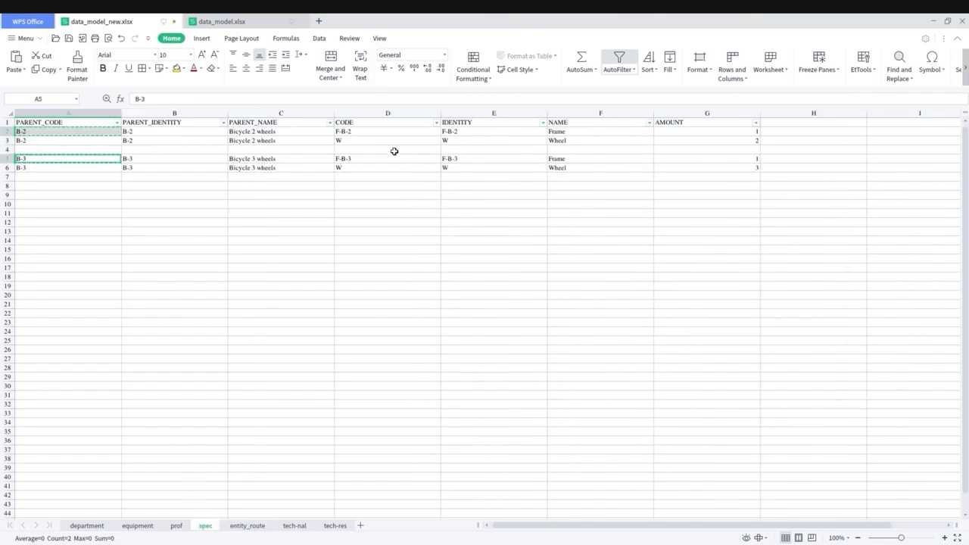
click(376, 132)
ctrl+click(362, 141)
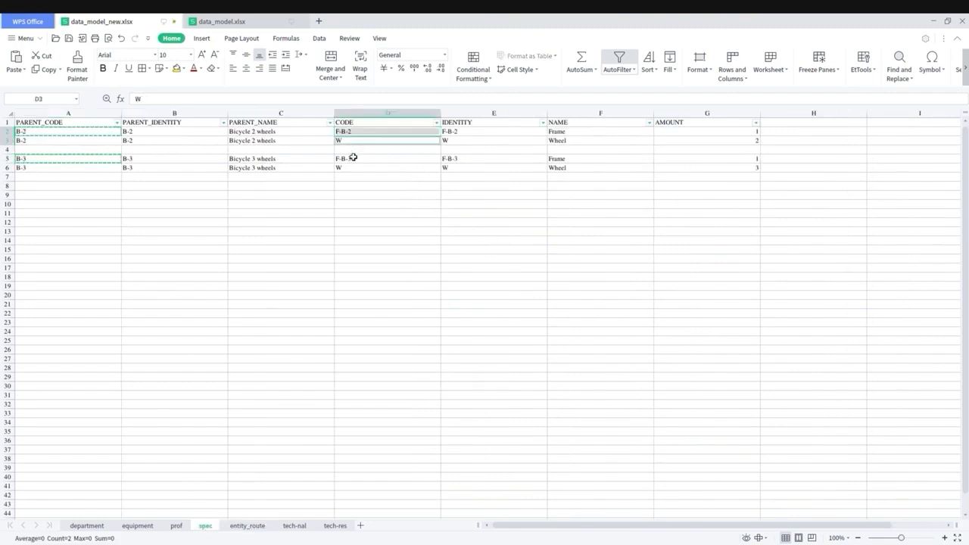
ctrl+click(353, 158)
key(ctrl+c)
click(250, 525)
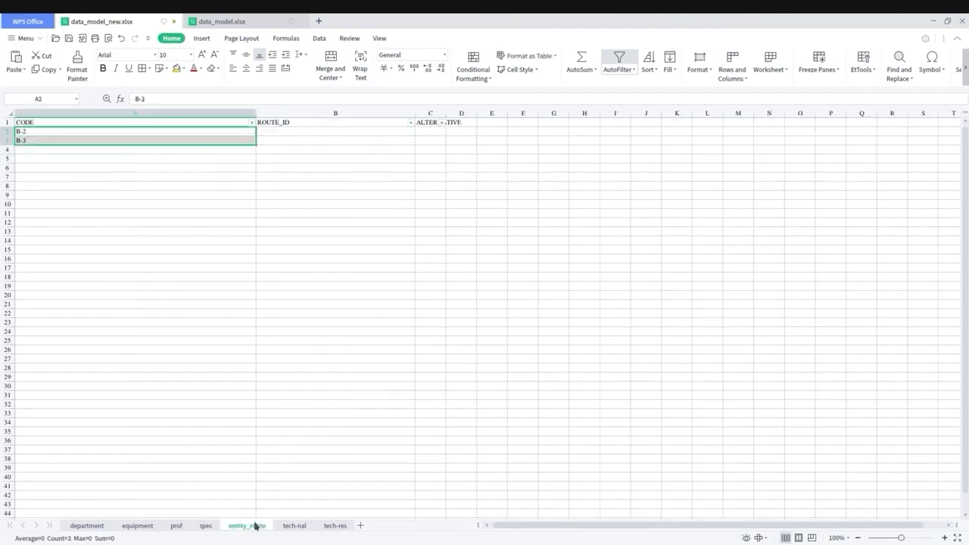
click(97, 150)
key(ctrl+v)
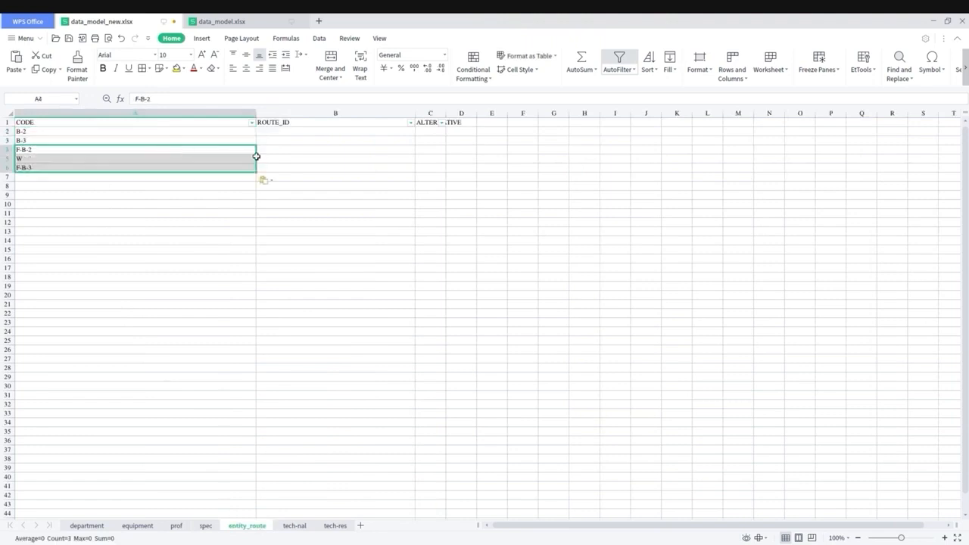
Enter the formula =A2&"_ROUTE" as the ROUTE_ID of the B-2 record in row 2
click(287, 142)
click(280, 132)
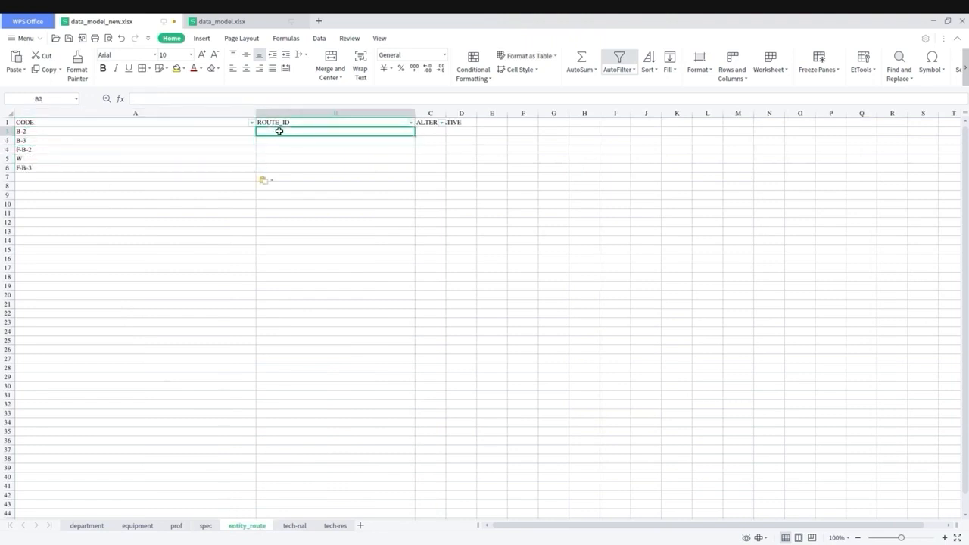
text(=)
click(212, 132)
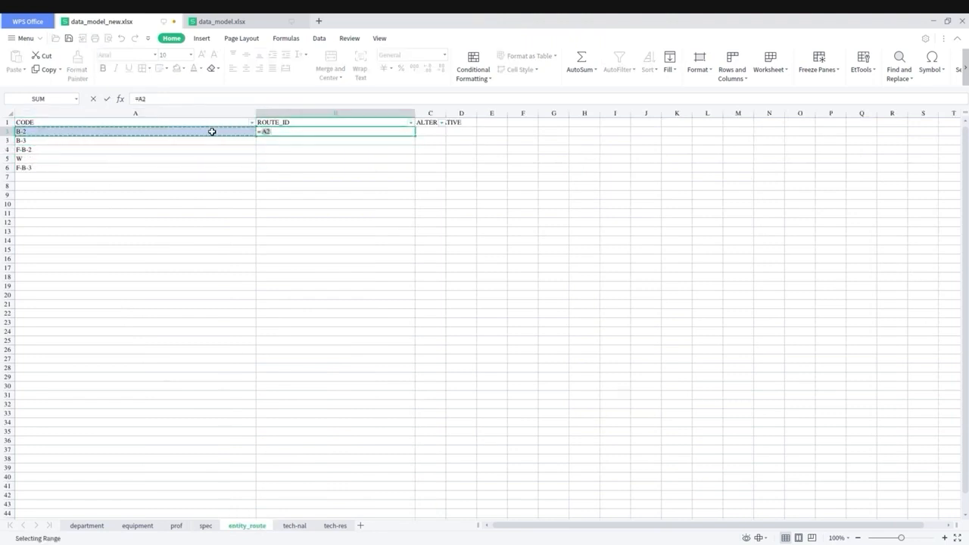
text(&"_)
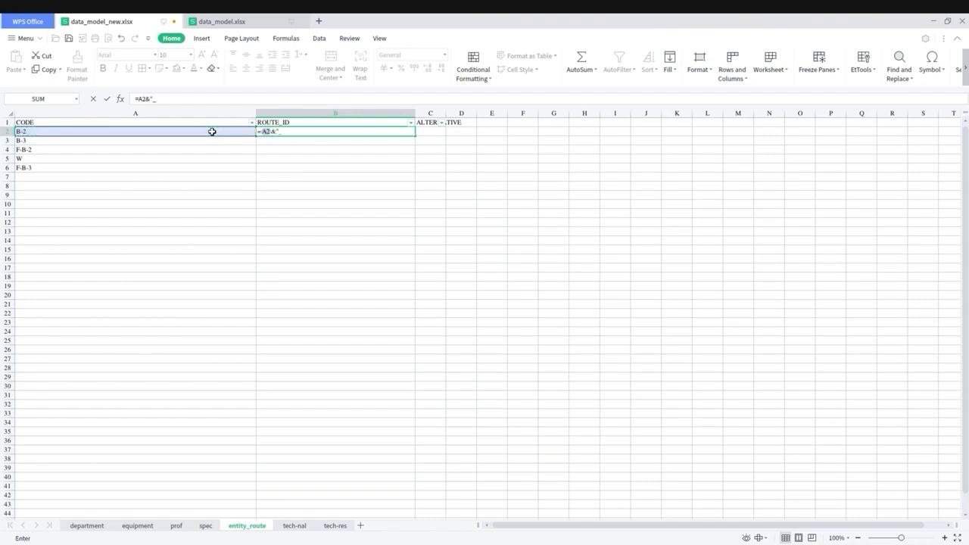
text(ROUTE")
key(Return)
Copy the ROUTE_ID formula from row 2 down to the records in rows 3 to 6
key(Up)
key(ctrl+c)
key(Down)
key(shift+Down)
key(shift+Down)
key(shift+Down)
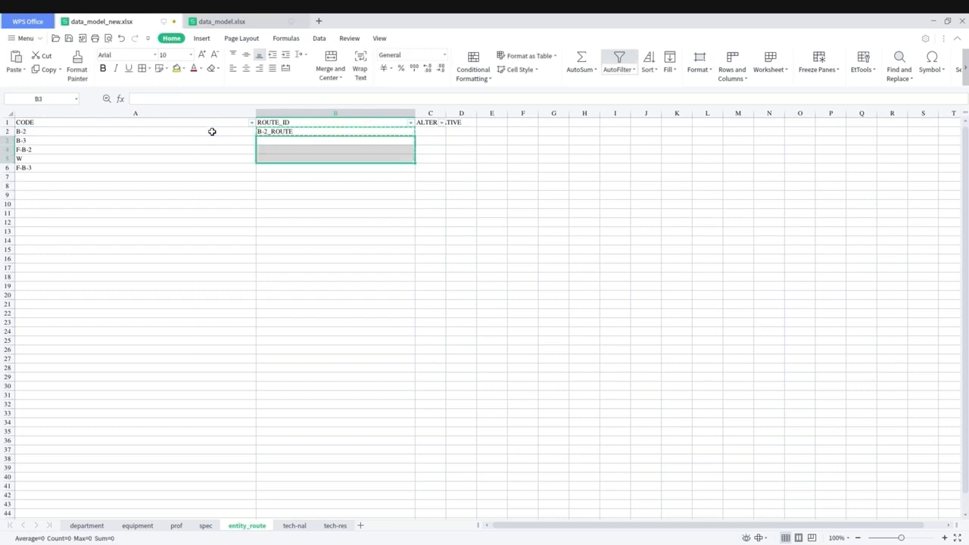
key(ctrl+v)
Set the ALTERNATIVE value to 0 for all five route records in rows 2 to 6
key(Right)
key(Up)
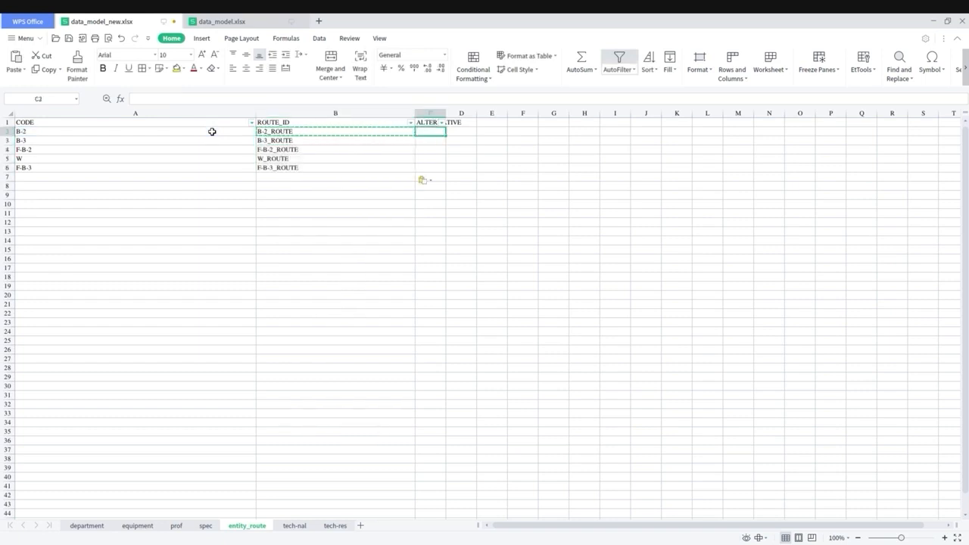
text(0 0 0 0 0)
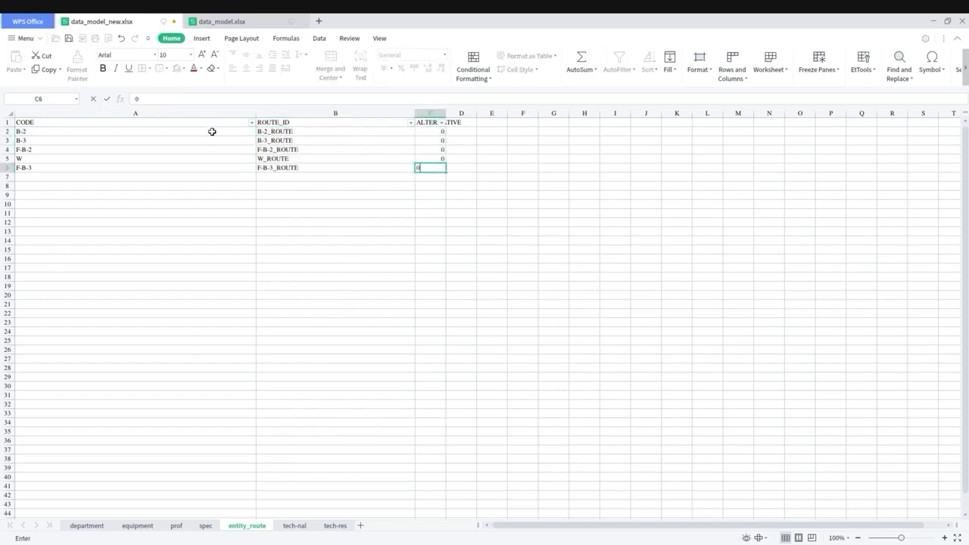
key(Return)
key(Left)
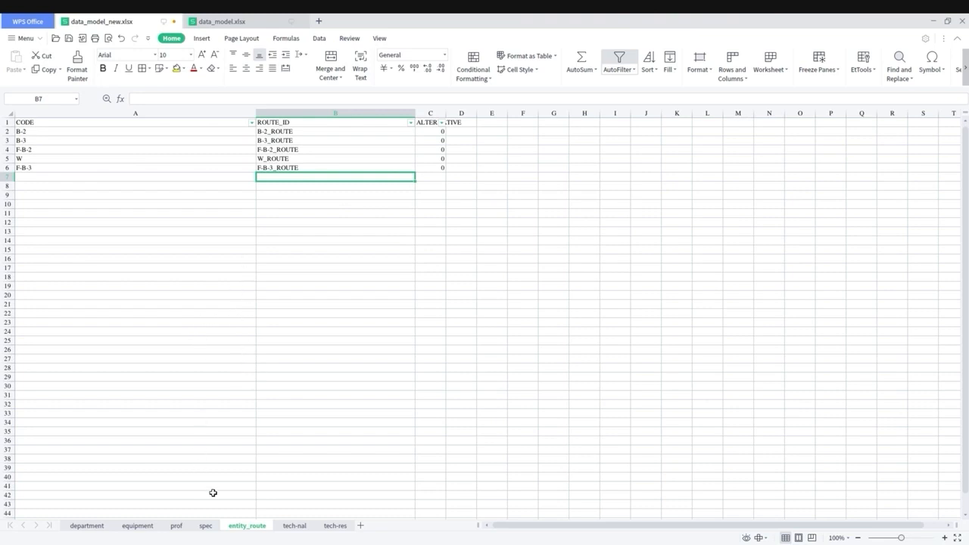
Copy the five ROUTE_ID entries from entity_route into the ROUTE_ID column of the tech-nal sheet, starting at row 2
drag(265, 135, 266, 164)
key(ctrl+c)
click(295, 525)
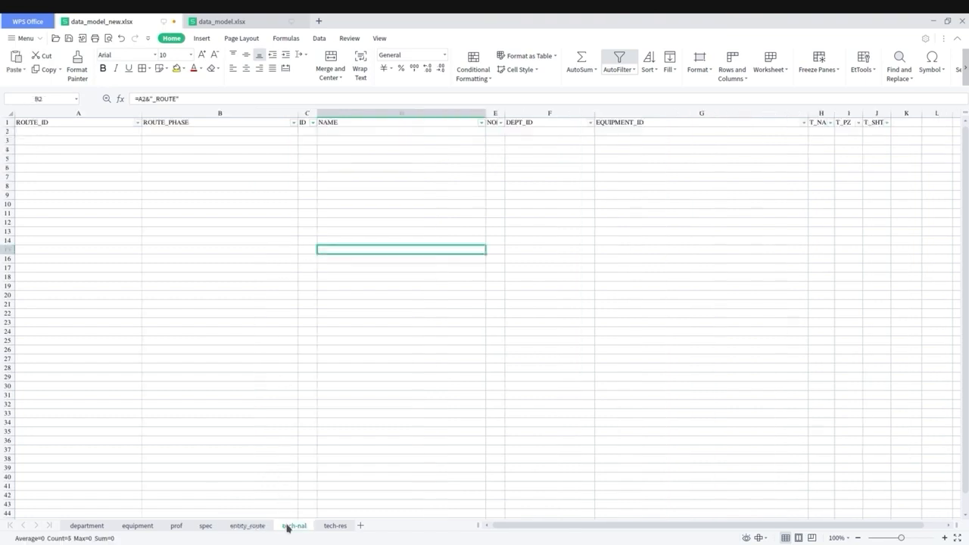
click(119, 133)
key(ctrl+v)
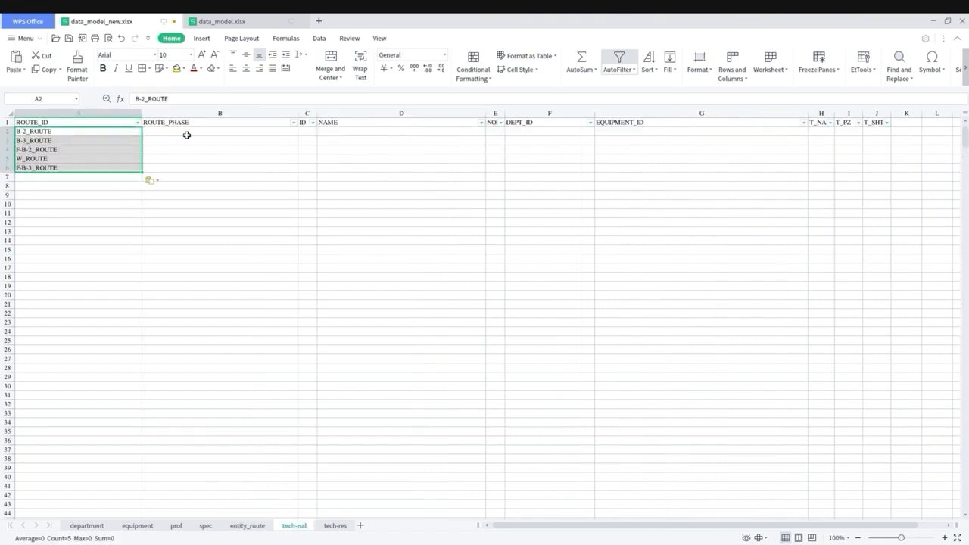
Enter 1 as the ID of the B-2_ROUTE record and insert an empty row directly below it
click(186, 134)
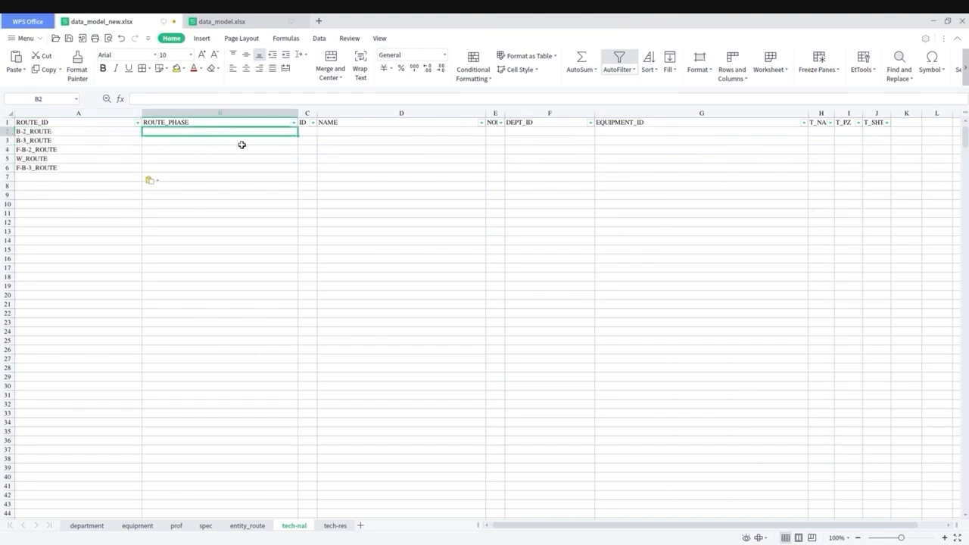
click(305, 131)
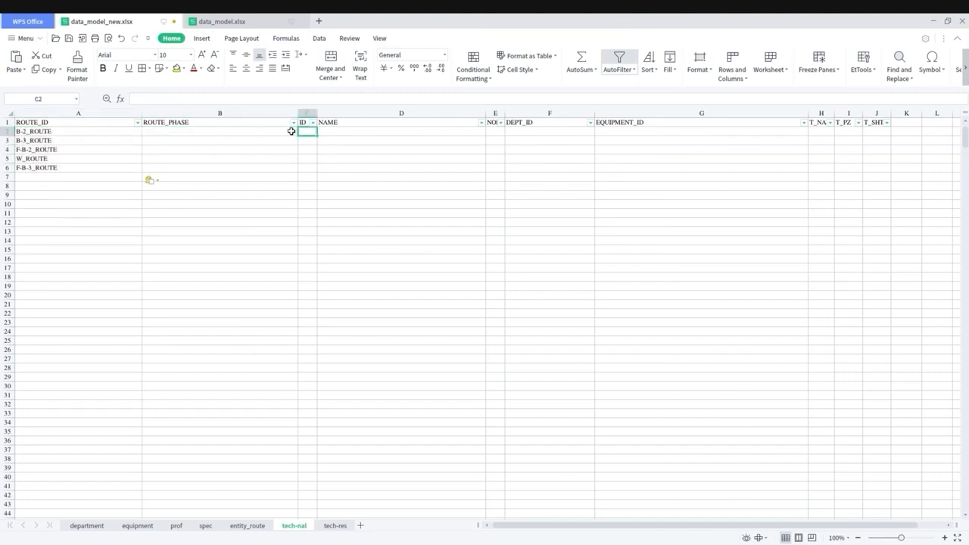
text(1)
key(Return)
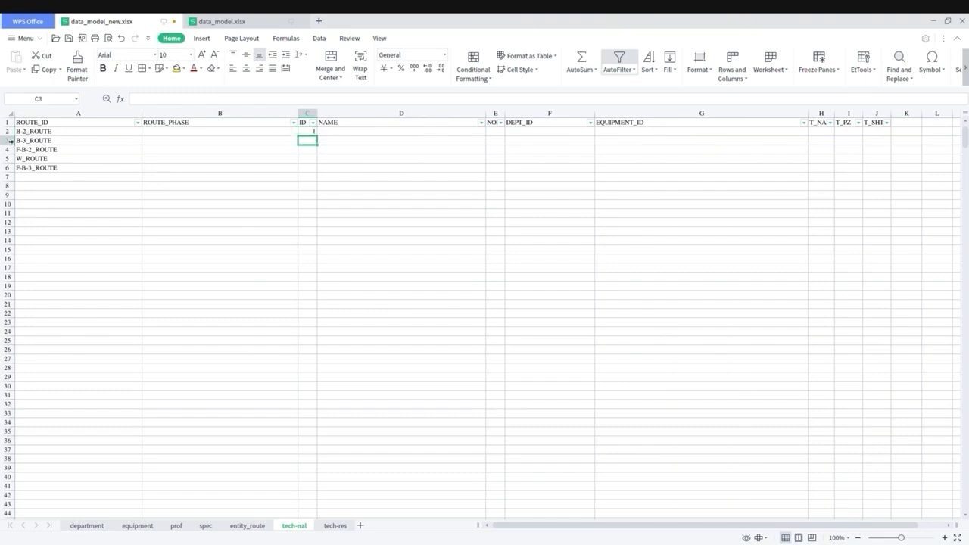
right_click(9, 141)
click(56, 231)
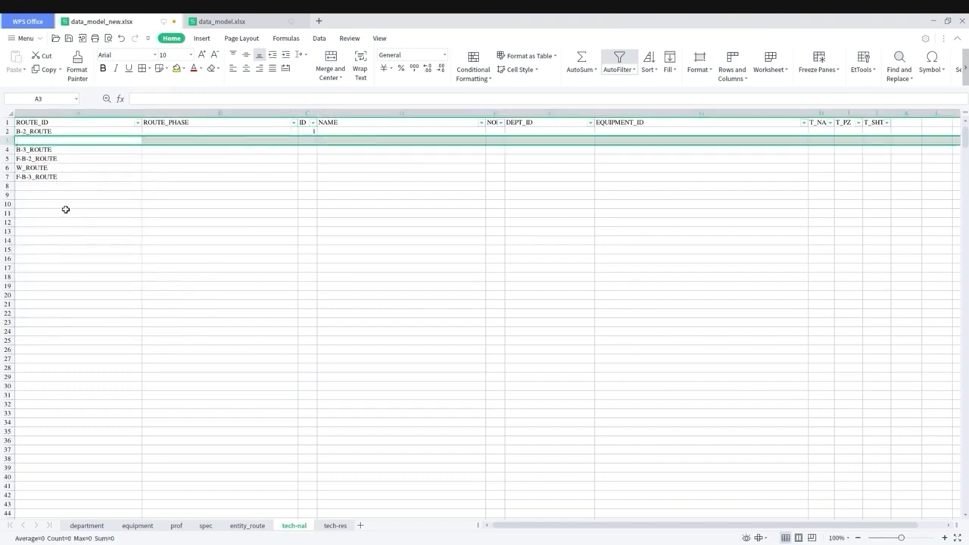
click(248, 172)
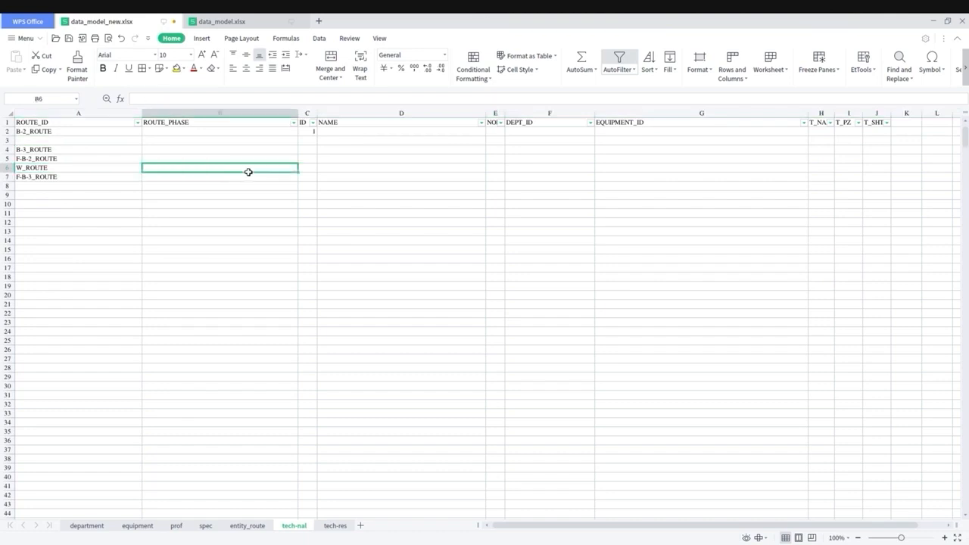
Move the ID value 1 from the B-2_ROUTE record in row 2 to the W_ROUTE record in row 6
click(310, 167)
key(Up)
key(Up)
key(Up)
key(Up)
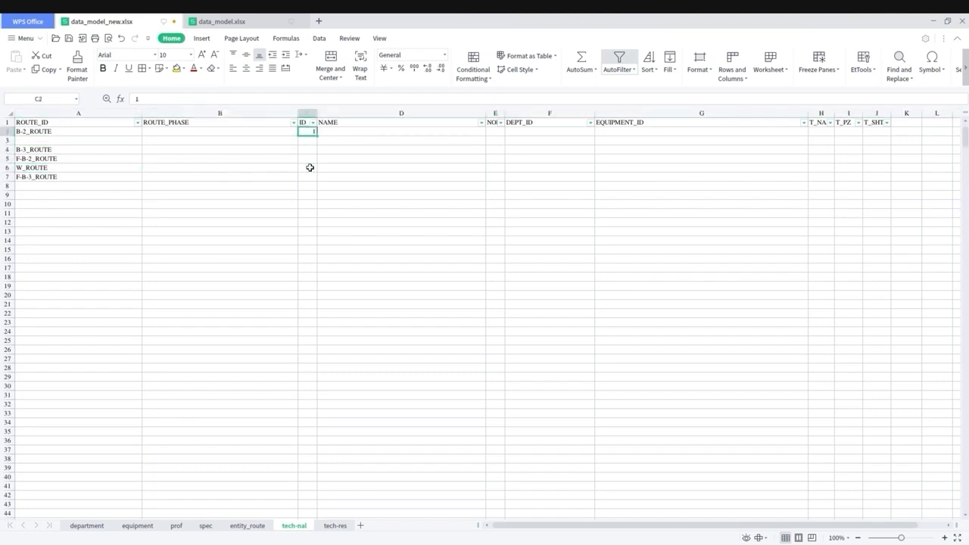
key(Down)
key(Down)
key(Down)
key(Down)
Enter Lathe operation as the NAME of the W_ROUTE record in row 6
key(Right)
text(L)
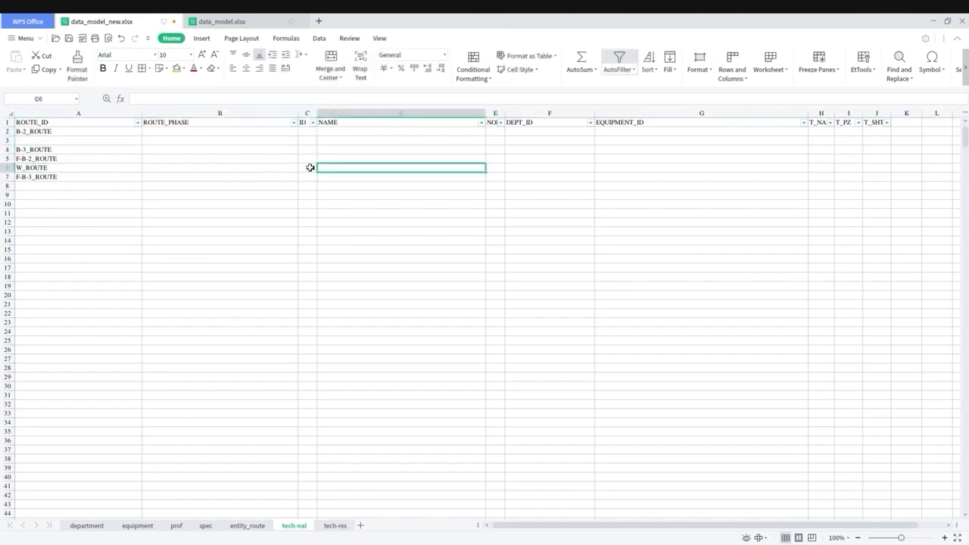
text(A)
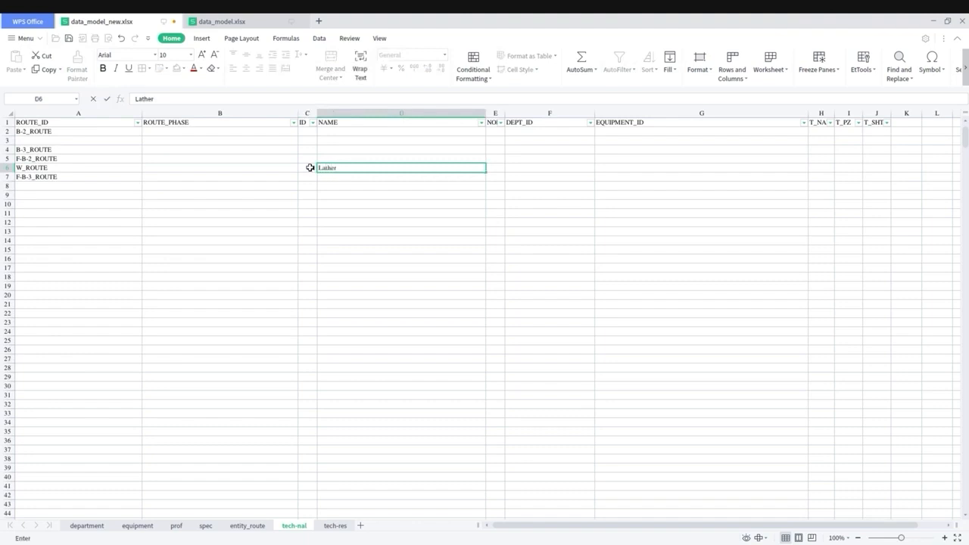
text(the operation)
key(Right)
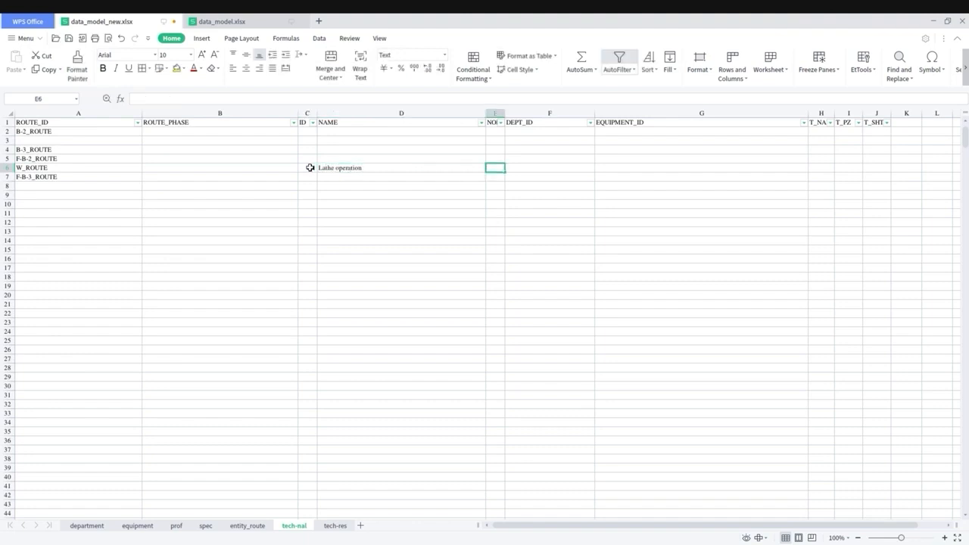
Look over the ROUTE_PHASE column from the W_ROUTE row up to its header and return to the cell after NAME
key(Left)
key(Left)
key(Left)
key(Up)
key(Up)
key(Up)
key(Up)
key(Up)
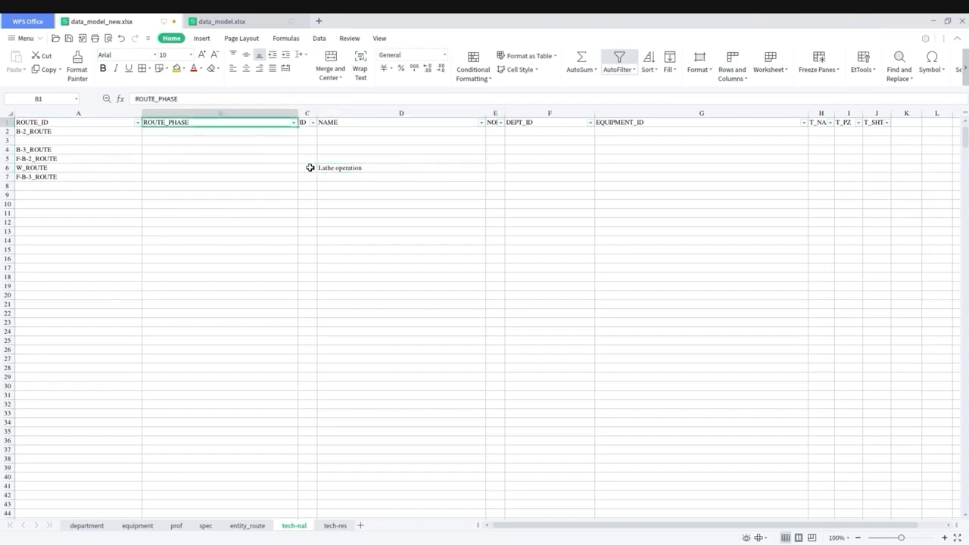
key(Down)
key(Down)
key(Down)
key(Down)
key(Down)
key(Right)
key(Right)
key(Right)
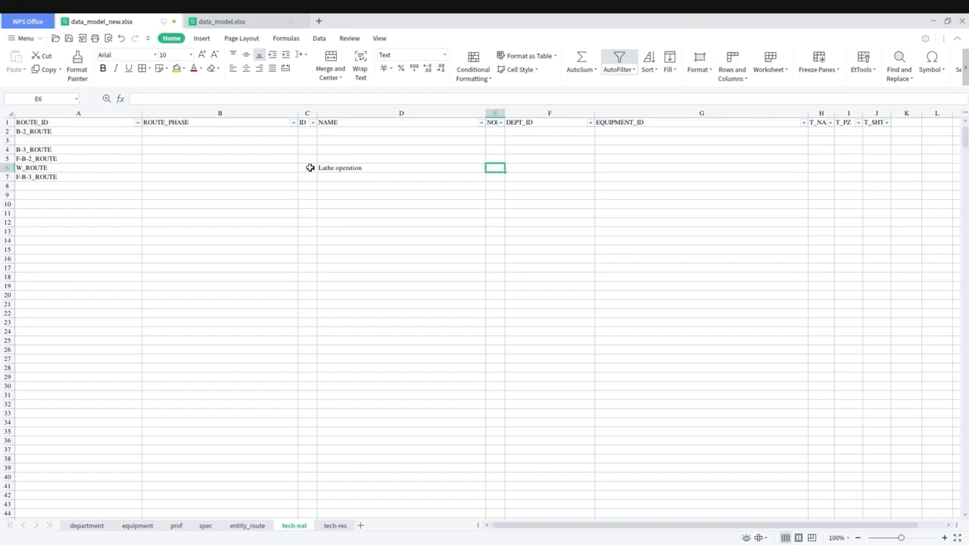
Enter the number 005 as text in the cell after NAME and M as the DEPT_ID of the W_ROUTE record
text('005)
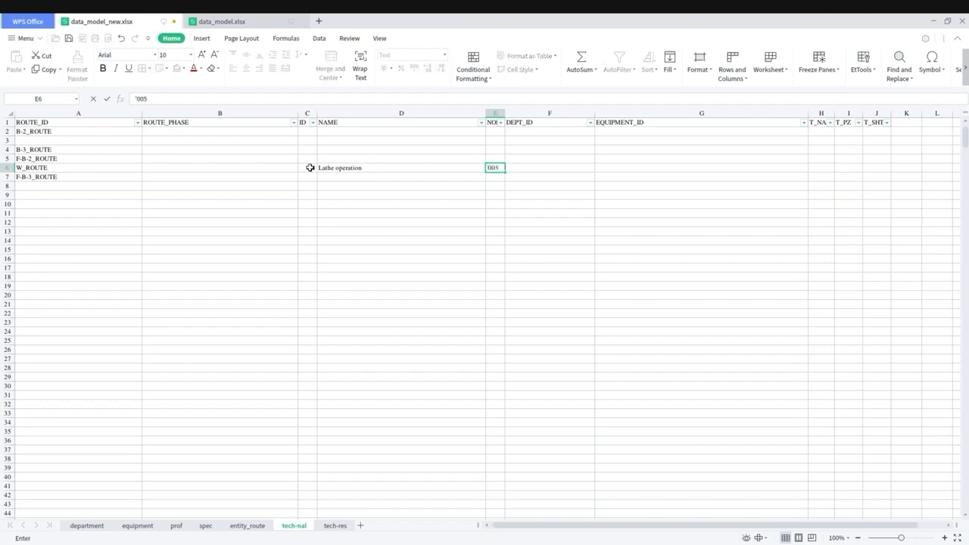
key(Tab)
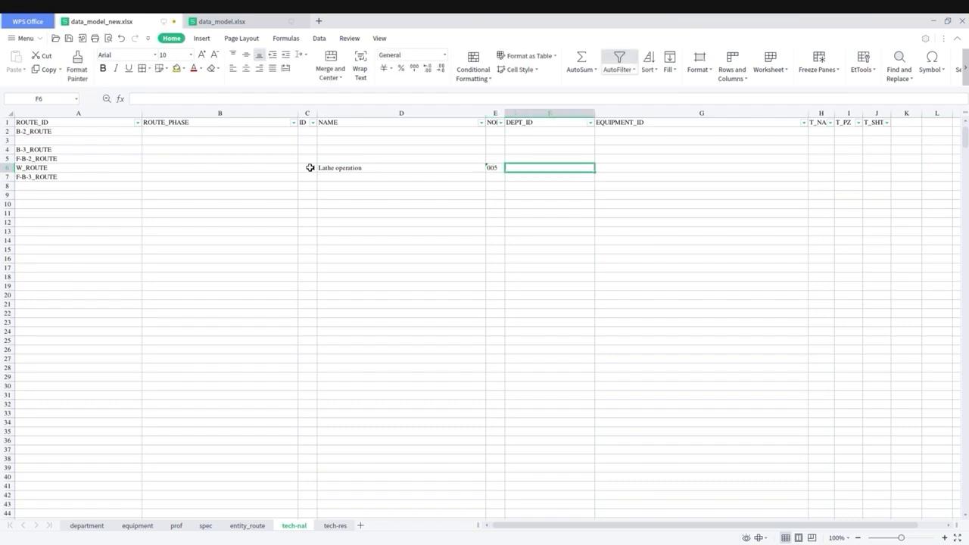
text(M)
key(Tab)
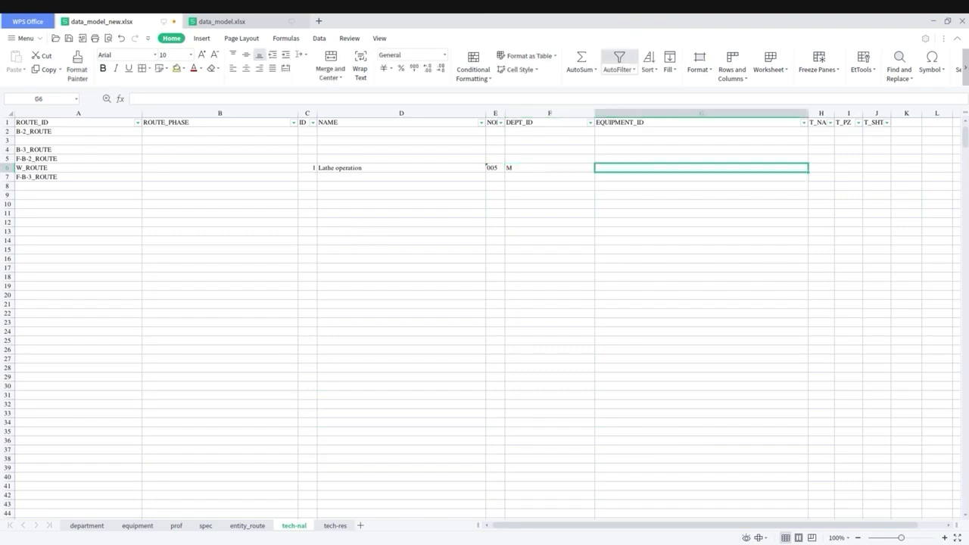
Copy the Lathe Machine's EQUIPMENT_ID M_L from the equipment sheet into the W_ROUTE record's EQUIPMENT_ID on tech-nal
click(136, 526)
click(75, 150)
key(ctrl+c)
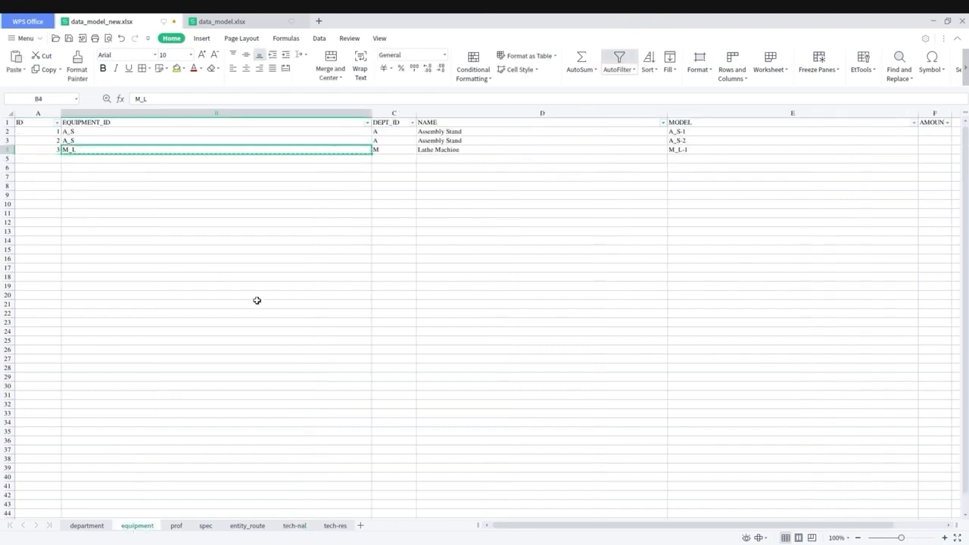
click(292, 526)
key(ctrl+v)
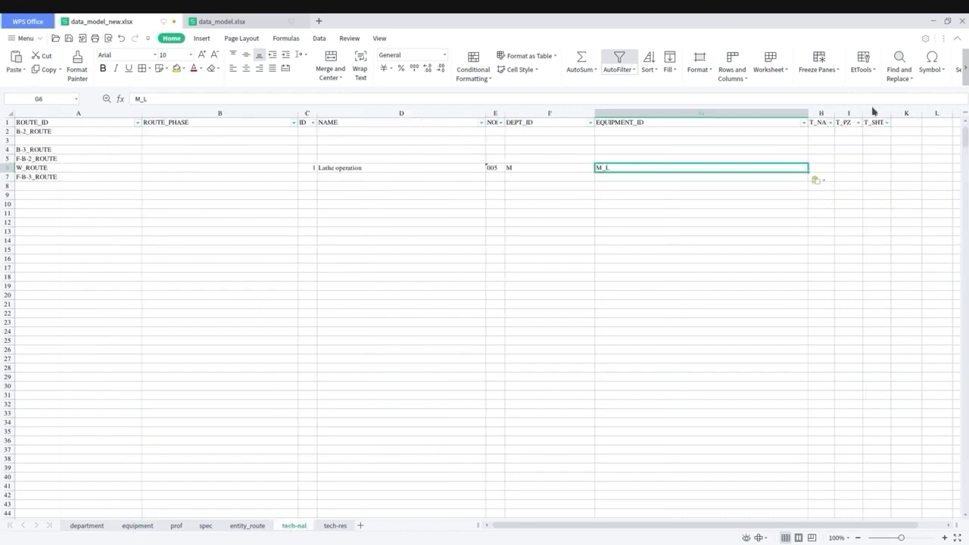
Set the W_ROUTE record's T_NA time to 10 and its T_PZ time to 0
key(Tab)
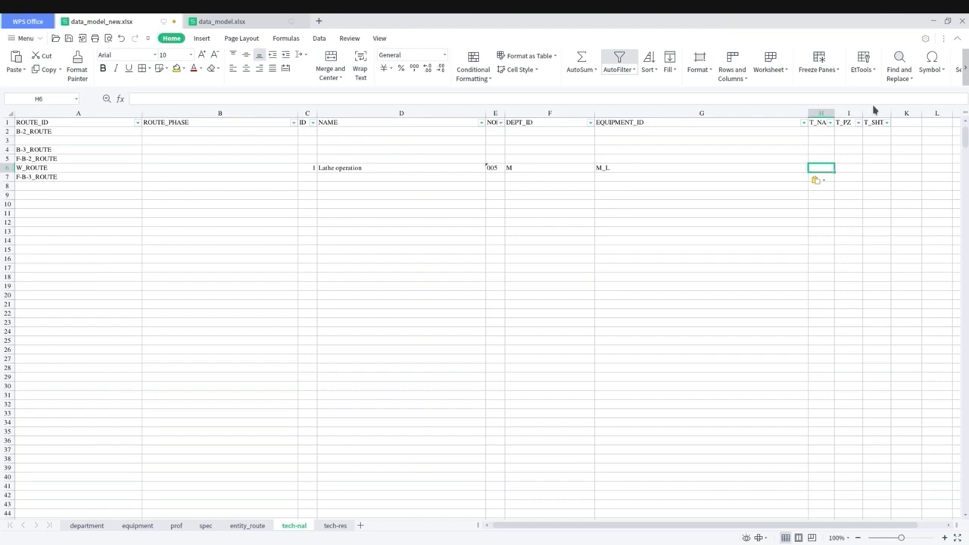
text(10)
key(Tab)
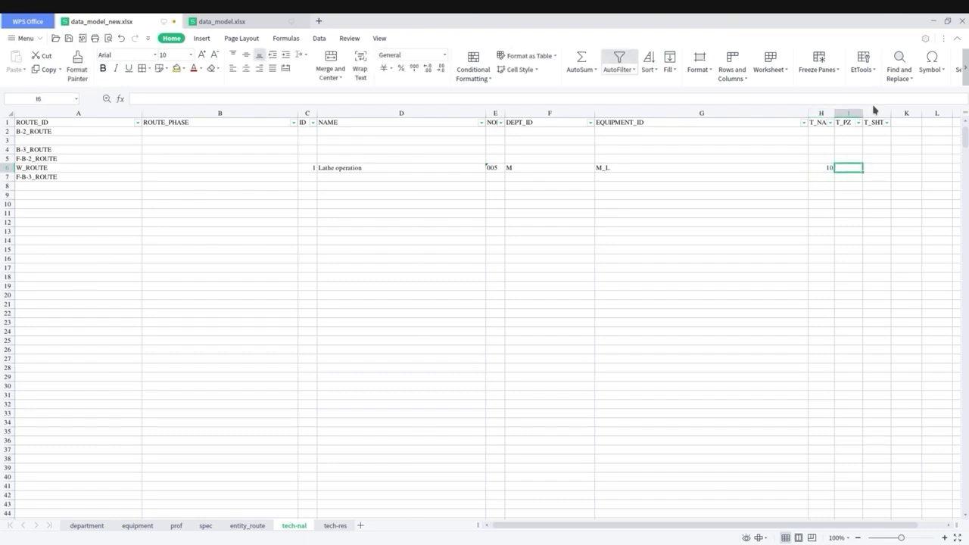
text(0)
key(Tab)
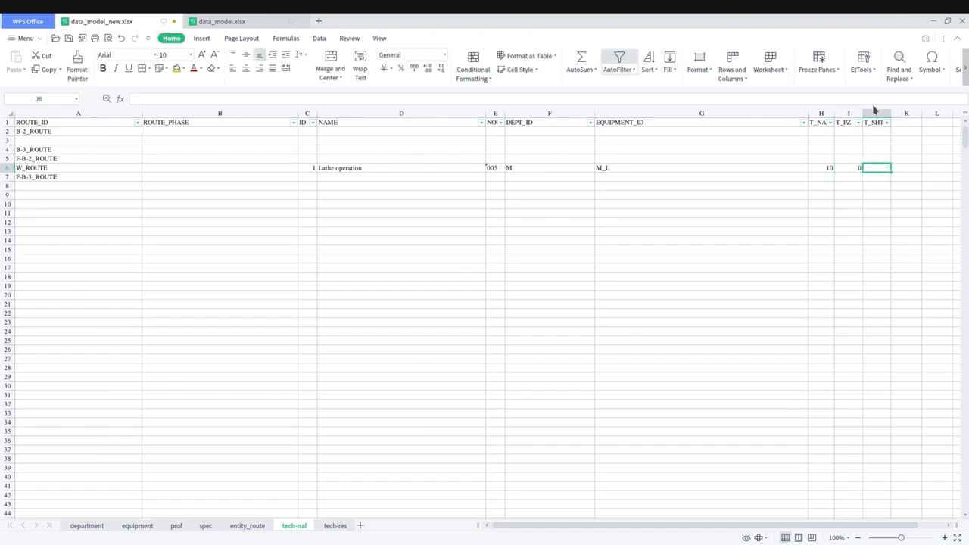
Set the W_ROUTE record's T_SHT time to 15
text(15)
key(Return)
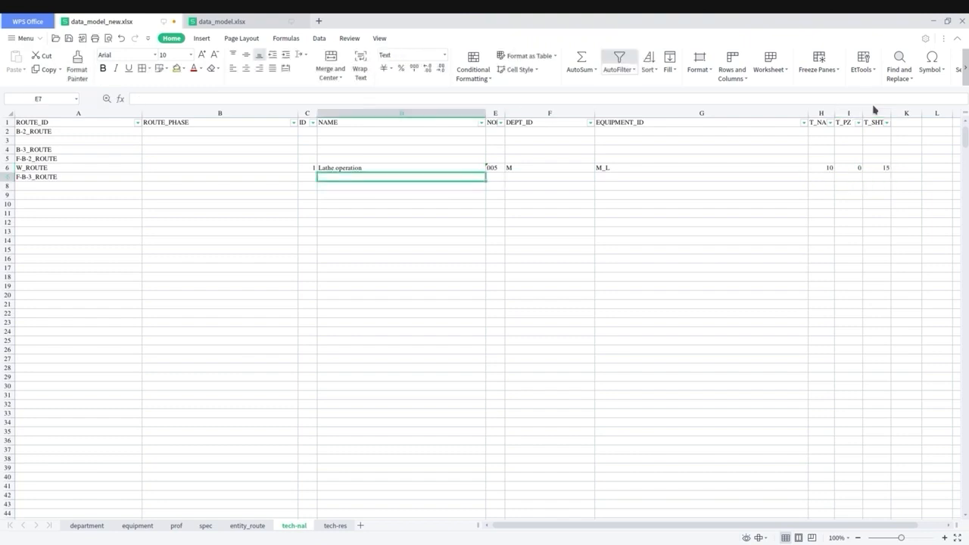
Enter ID 2 for the F-B-2_ROUTE record and ID 3 for the F-B-3_ROUTE record
key(Home)
key(Right)
key(Right)
key(Right)
key(Left)
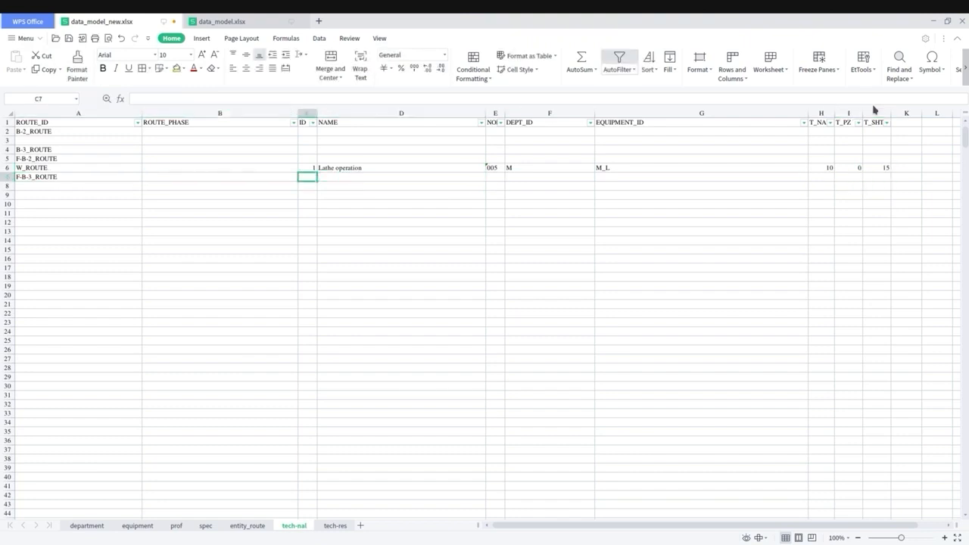
key(Up)
key(Up)
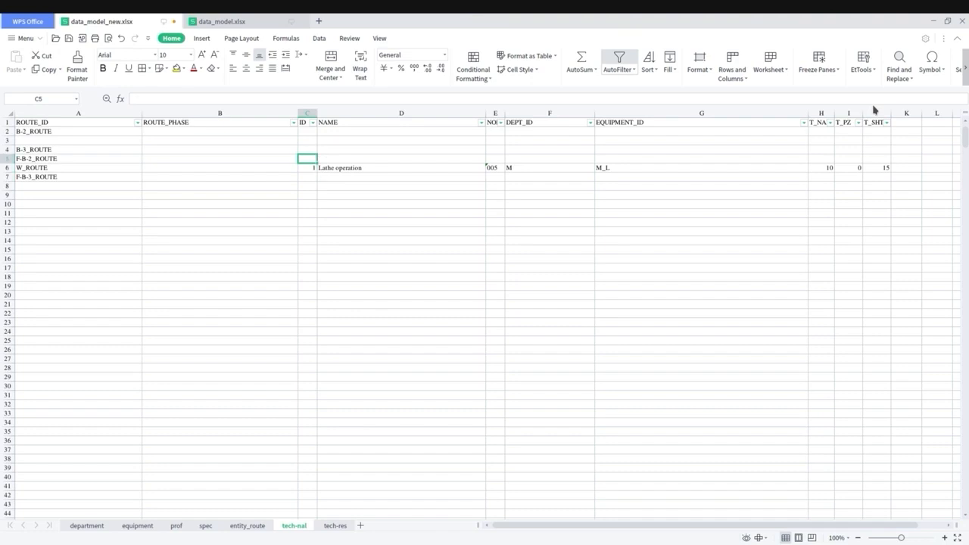
key(Down)
key(Down)
key(Up)
key(Up)
text(2)
key(Return)
key(Down)
text(3)
key(Return)
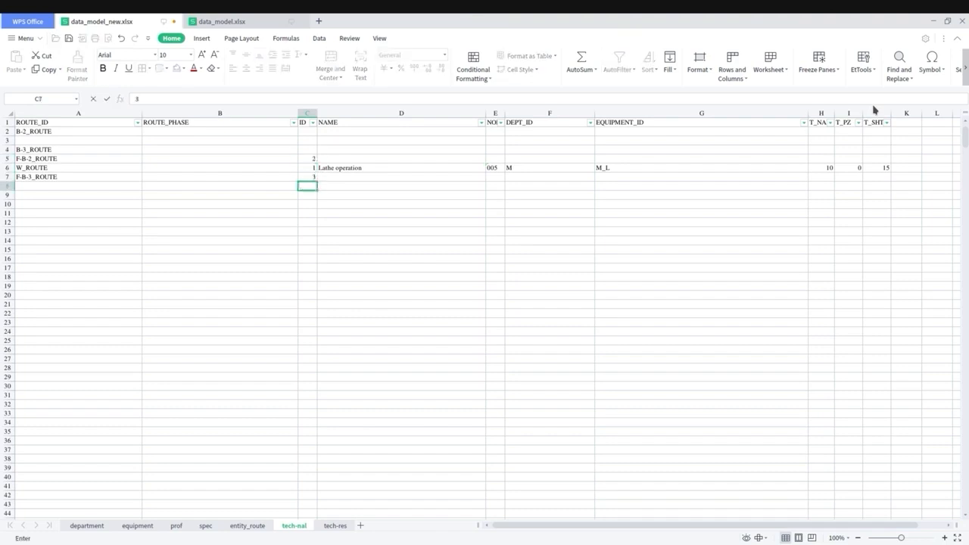
Name the operations of the F-B-2_ROUTE and F-B-3_ROUTE records Welding
key(Right)
key(Up)
key(Up)
key(Up)
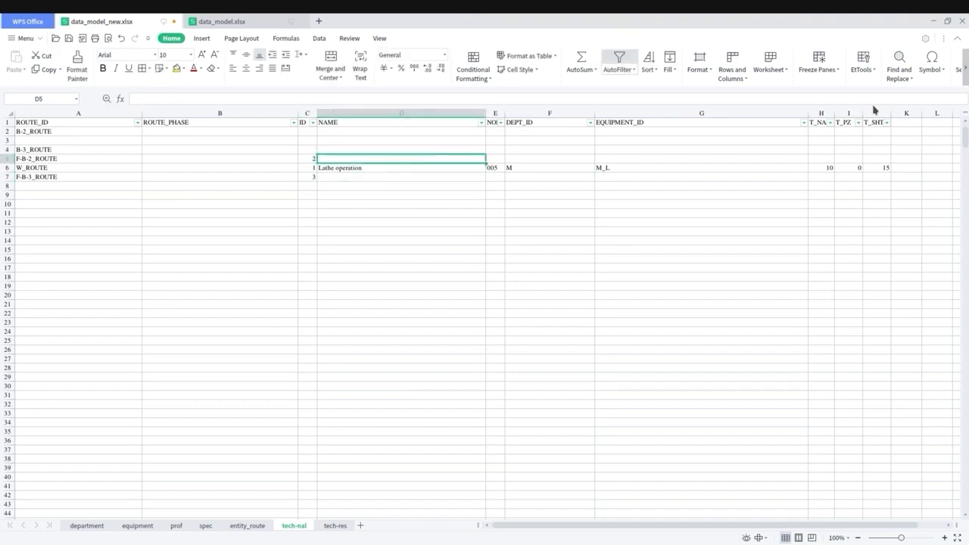
key(Down)
key(Up)
text(W)
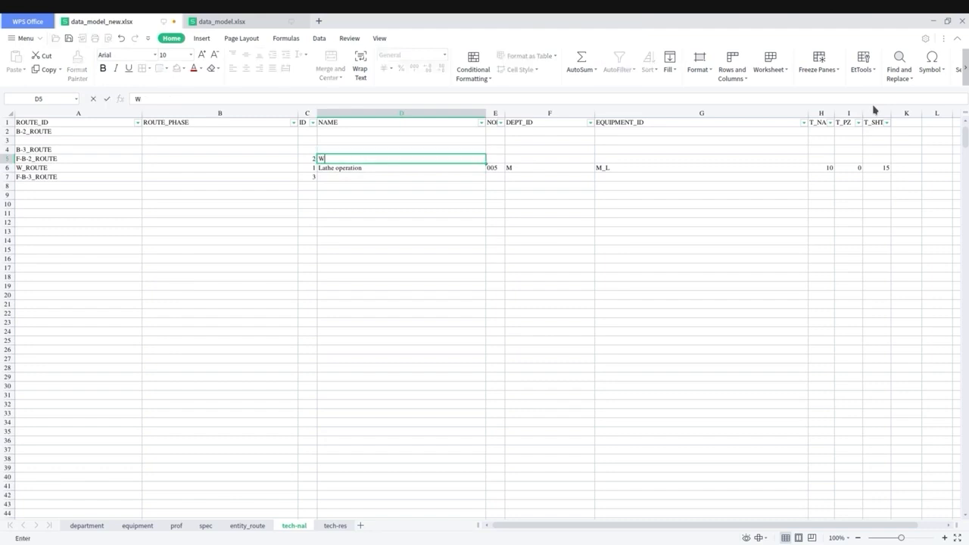
text(elding)
key(Return)
key(Down)
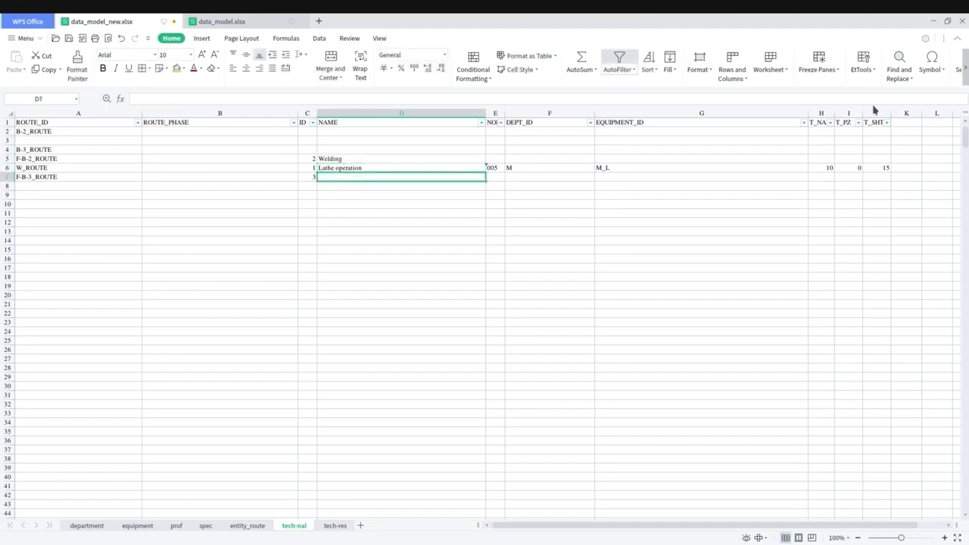
text(W)
key(Return)
Enter the operation number 005 as text for F-B-2_ROUTE and copy it to the F-B-3_ROUTE record
key(Right)
key(Up)
key(Up)
key(Up)
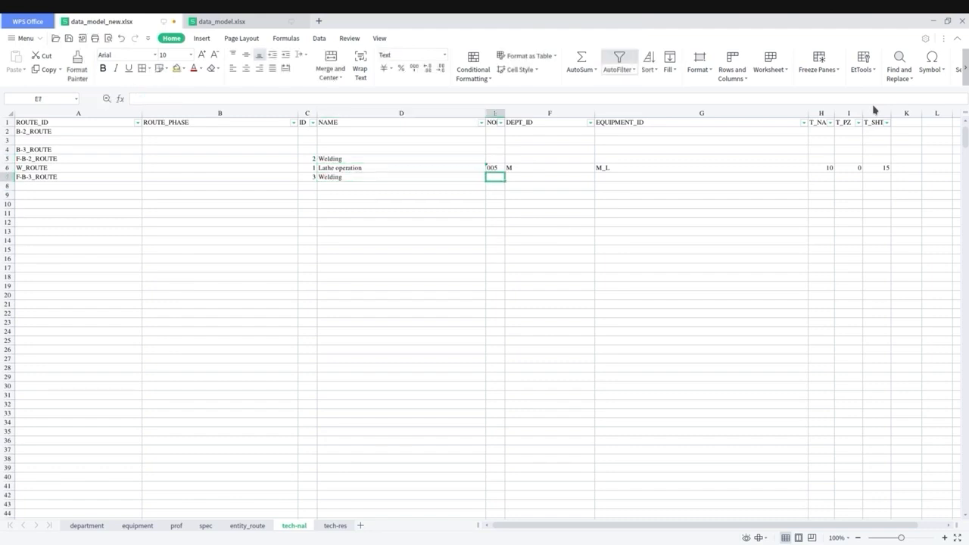
text('005)
key(Right)
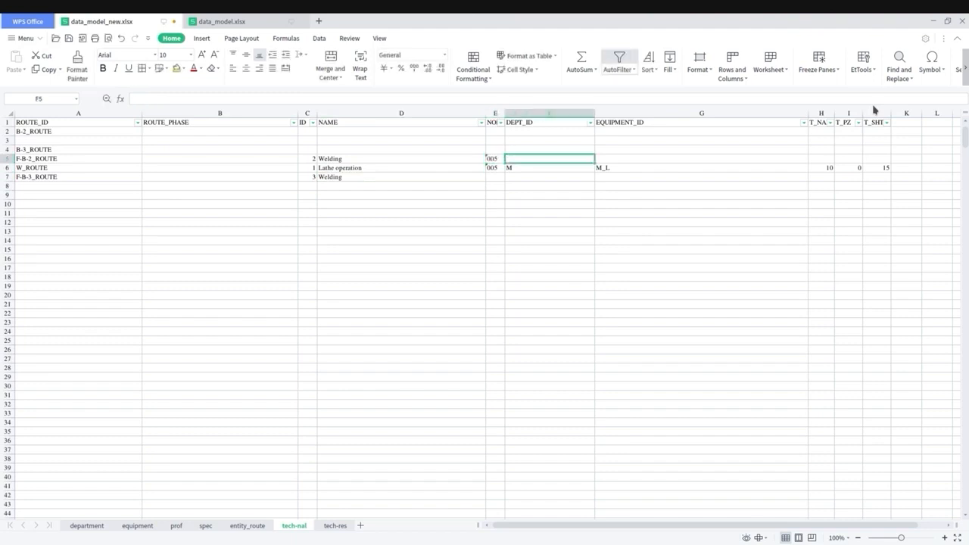
key(Down)
key(Left)
key(ctrl+c)
key(Up)
key(ctrl+c)
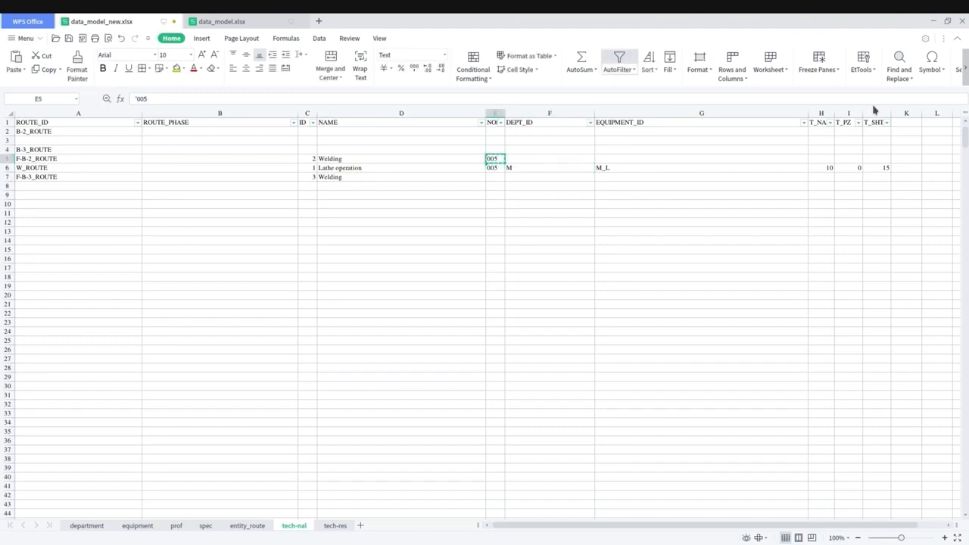
key(Down)
key(Down)
key(ctrl+v)
Set the DEPT_ID of the F-B-2_ROUTE and F-B-3_ROUTE records to A
key(Right)
key(Left)
key(Left)
key(Up)
key(Right)
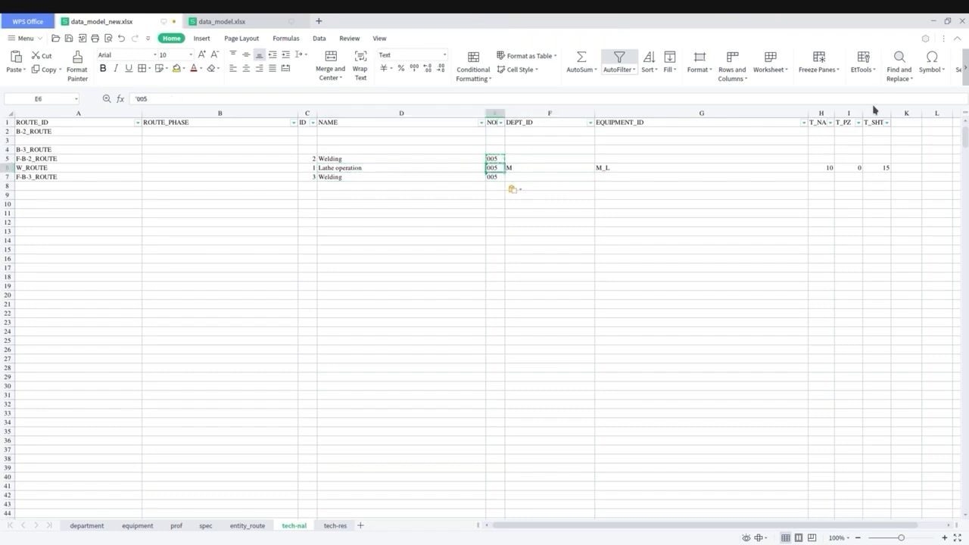
key(Up)
key(Right)
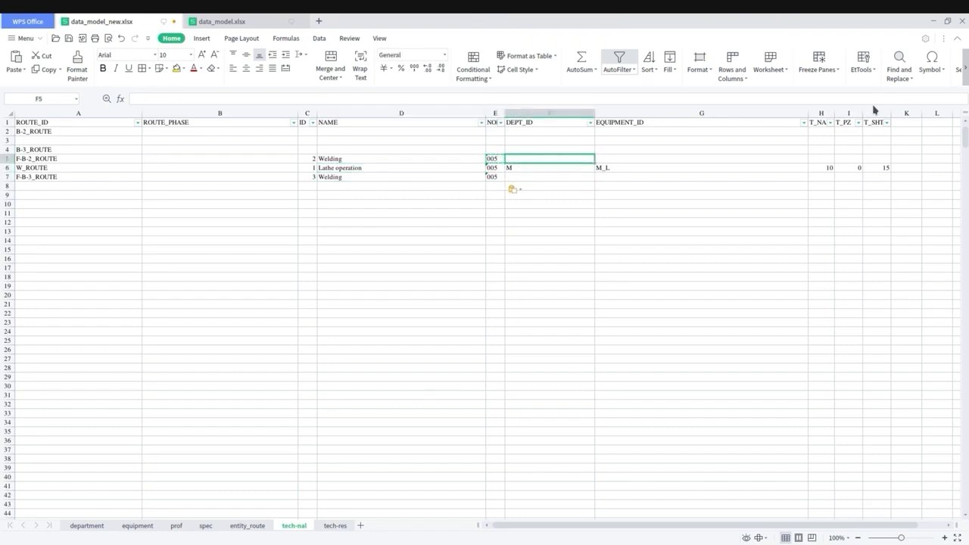
text(A)
key(Down)
key(Down)
text(A)
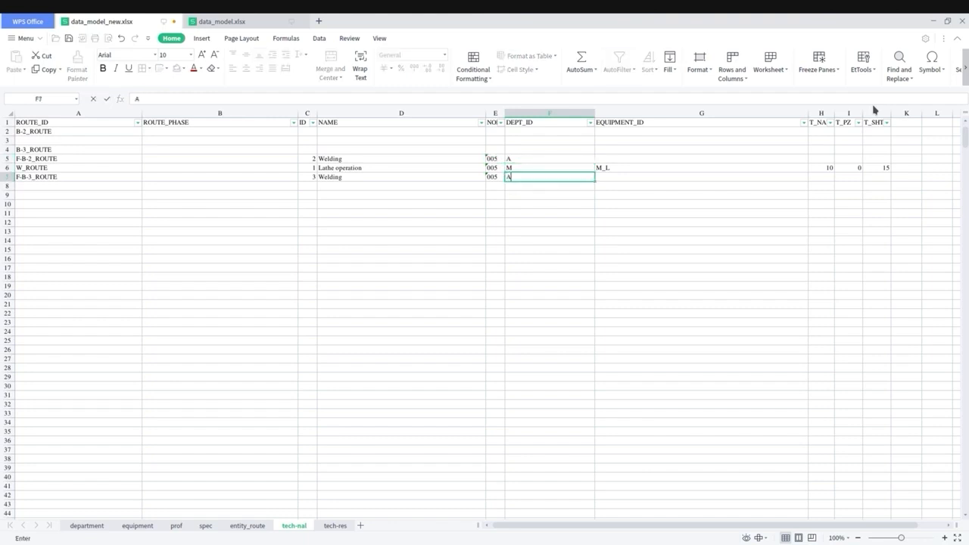
Set the EQUIPMENT_ID of the F-B-2_ROUTE and F-B-3_ROUTE records to A_S
key(Right)
key(Up)
key(Up)
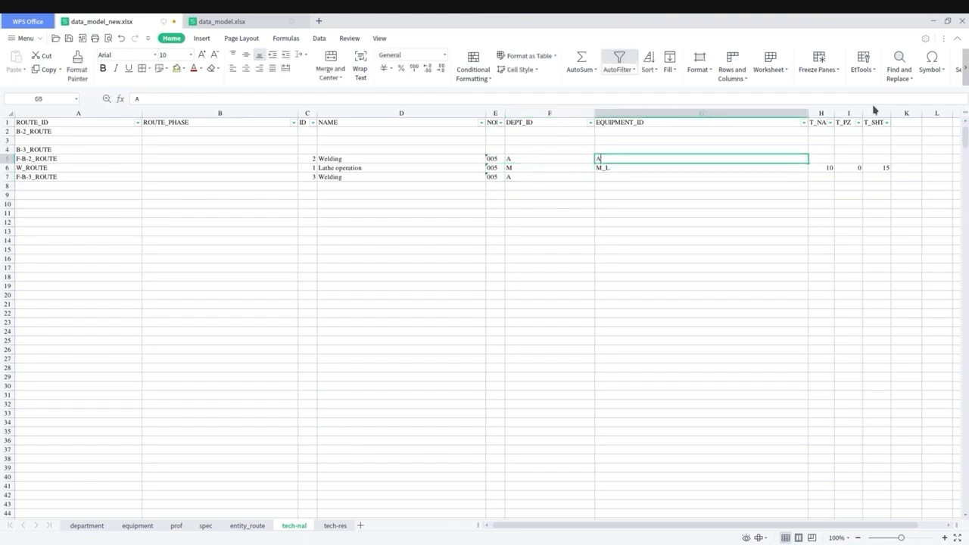
text(A_S)
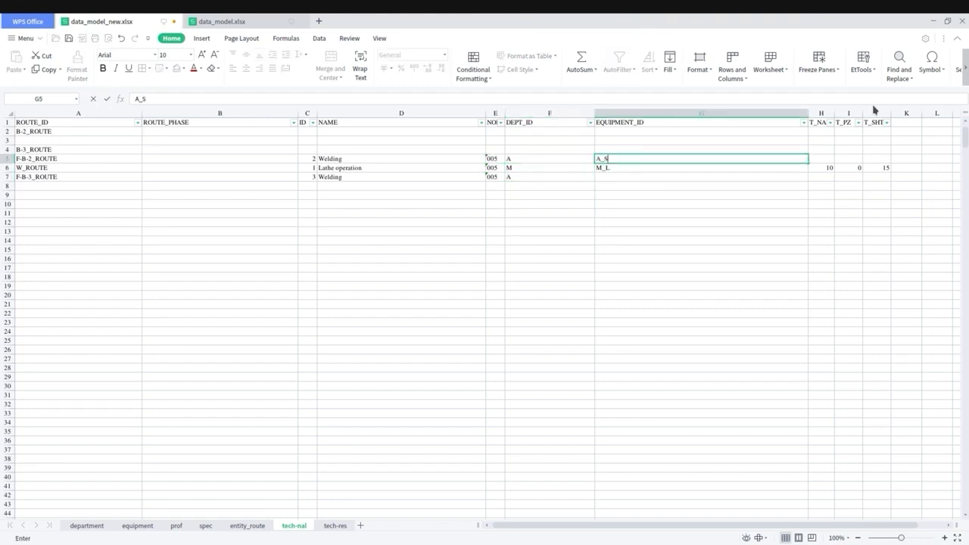
key(Return)
key(Down)
text(A_S)
key(Right)
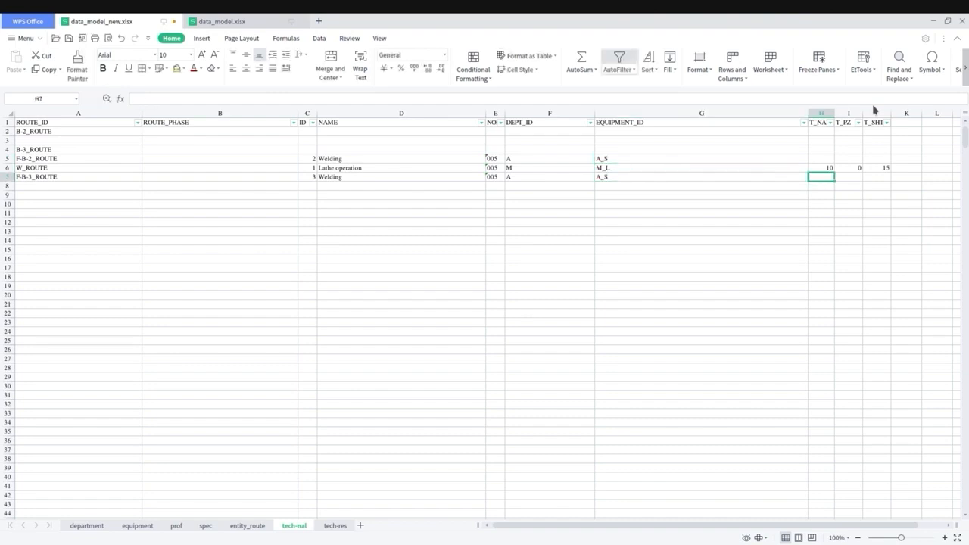
Set the F-B-2_ROUTE record's T_NA to 0, T_PZ to 0 and T_SHT to 60
key(Up)
key(Up)
text(0)
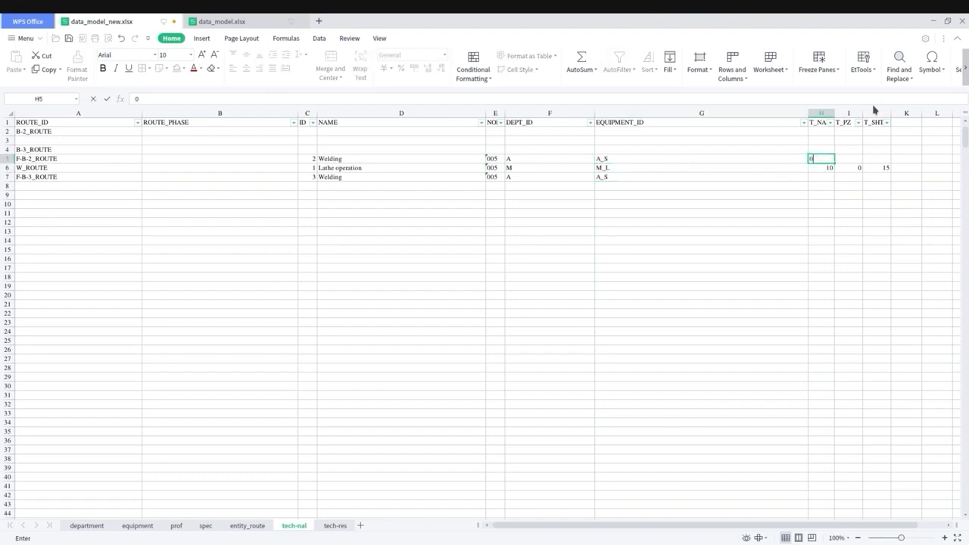
key(Tab)
text(0)
key(Tab)
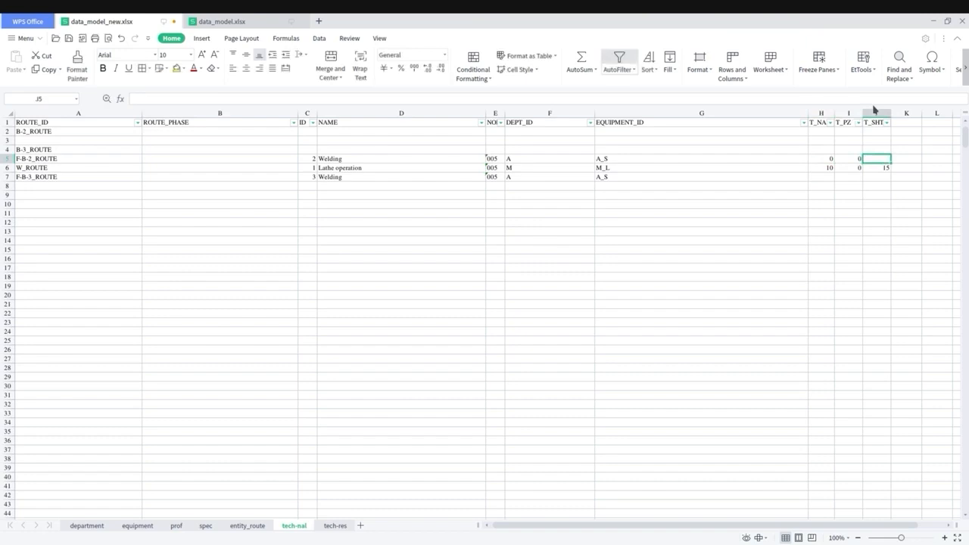
text(60)
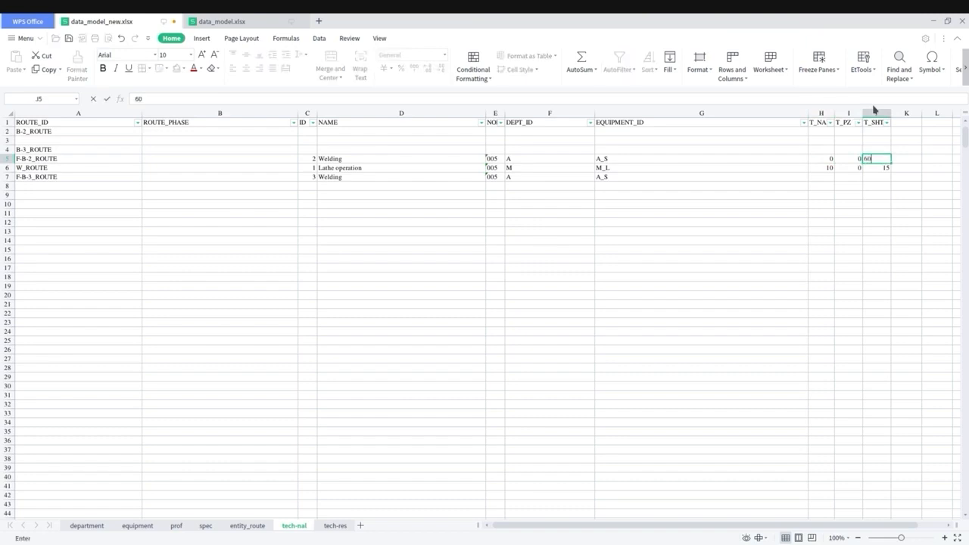
key(Return)
Set the F-B-3_ROUTE record's T_NA to 0, T_PZ to 0 and T_SHT to 90
key(Left)
key(Left)
key(Down)
key(Down)
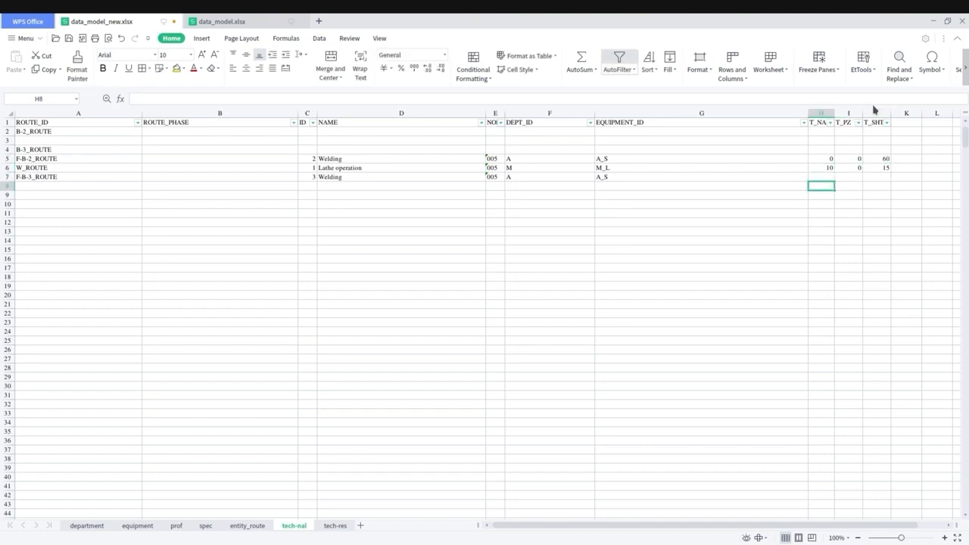
key(Up)
text(0)
key(Tab)
text(0)
key(Tab)
text(90)
key(Return)
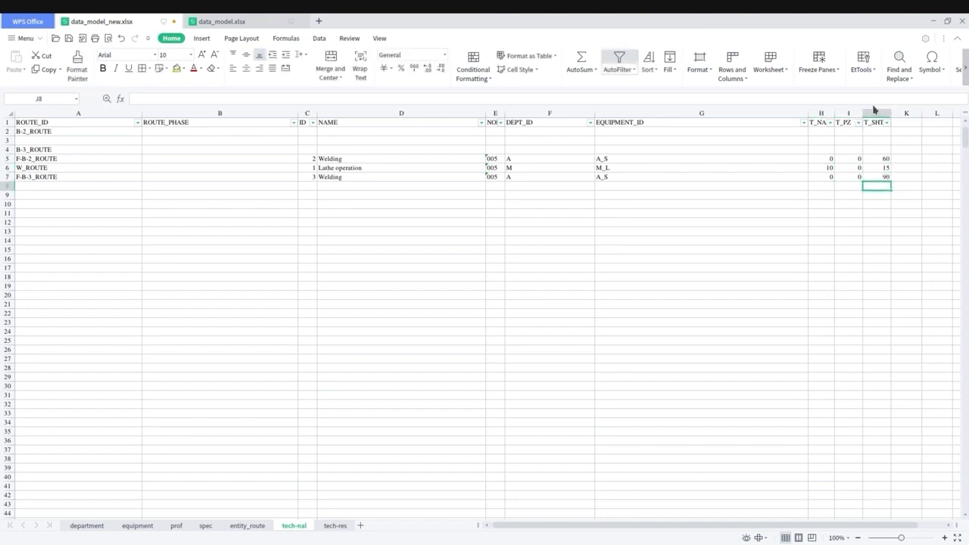
Insert one empty row above the F-B-2_ROUTE record for a second B-3_ROUTE operation
key(Up)
key(Up)
key(Up)
key(Up)
key(Up)
key(Up)
right_click(10, 158)
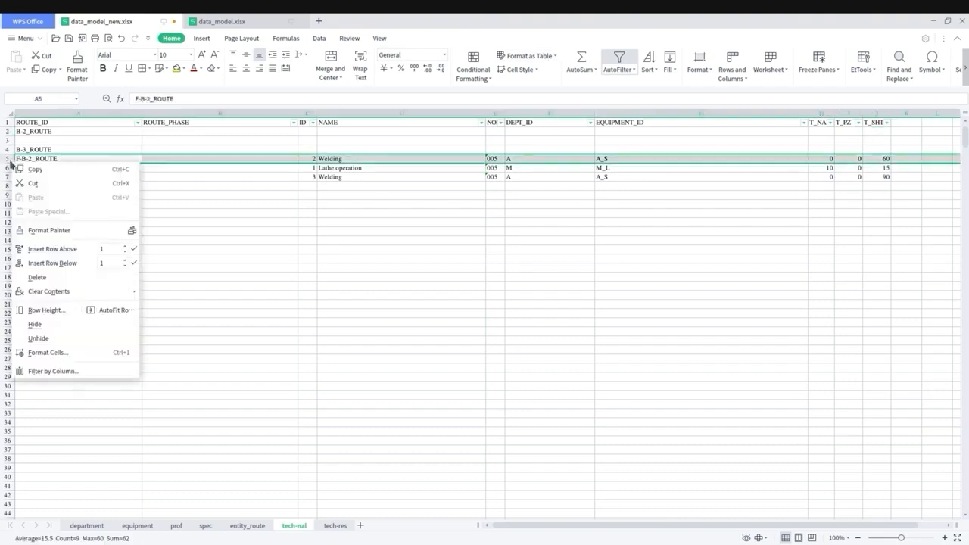
click(52, 248)
Enter the IDs 4, 5, 6 and 7 in the four rows from B-2_ROUTE down to the row below B-3_ROUTE
click(94, 131)
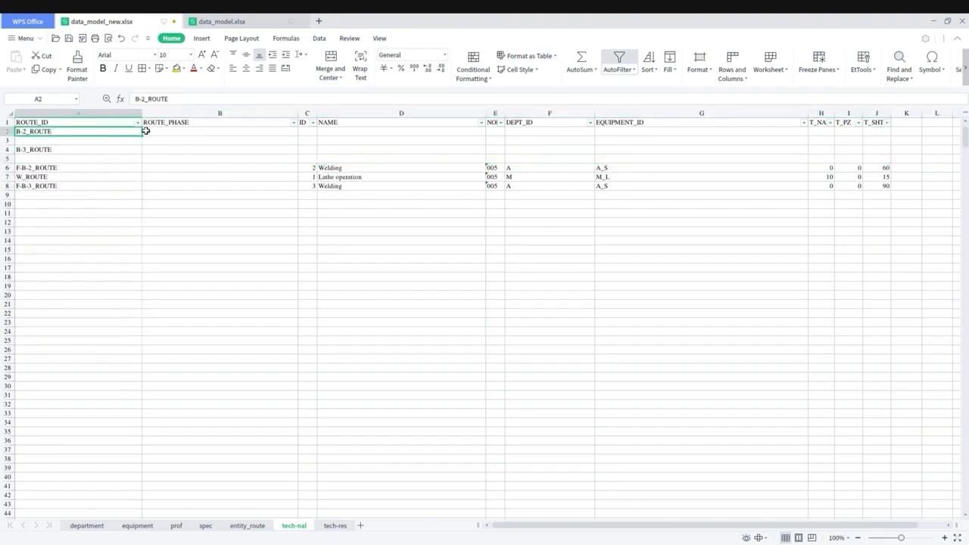
click(146, 131)
key(Right)
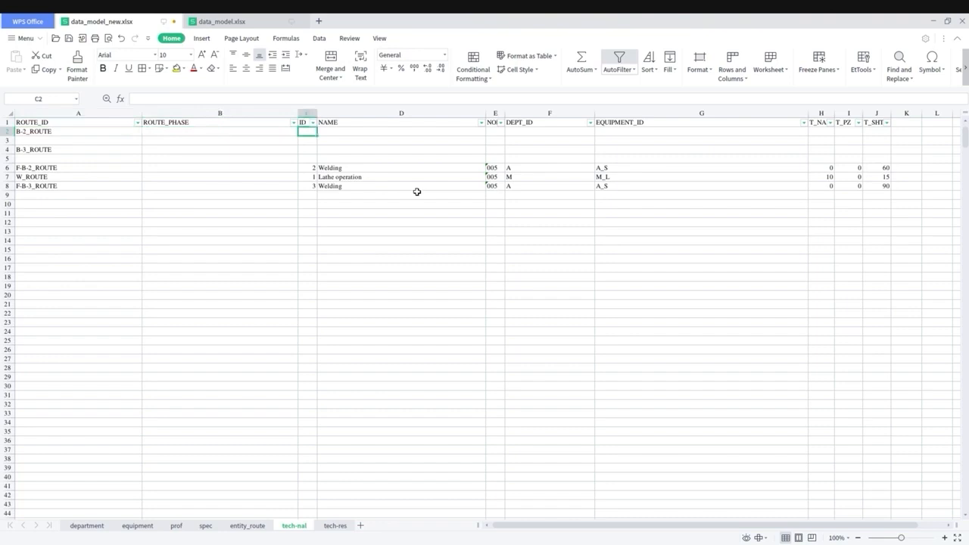
text(4)
key(Return)
text(5)
key(Return)
text(6)
key(Return)
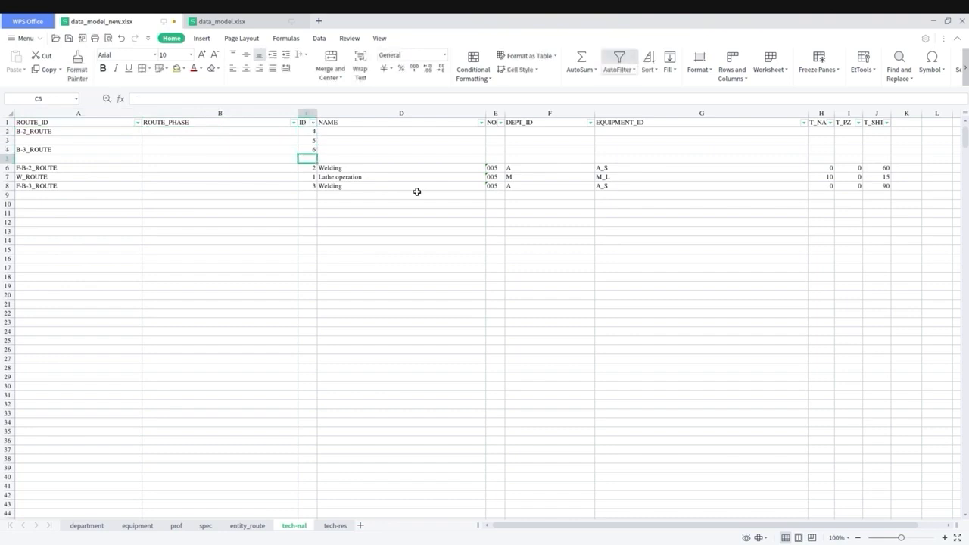
text(7)
key(Return)
Name the B-2_ROUTE operation with ID 4 Setting and the operation with ID 5 Assembly
key(Up)
key(Up)
key(Up)
key(Up)
key(Up)
key(Down)
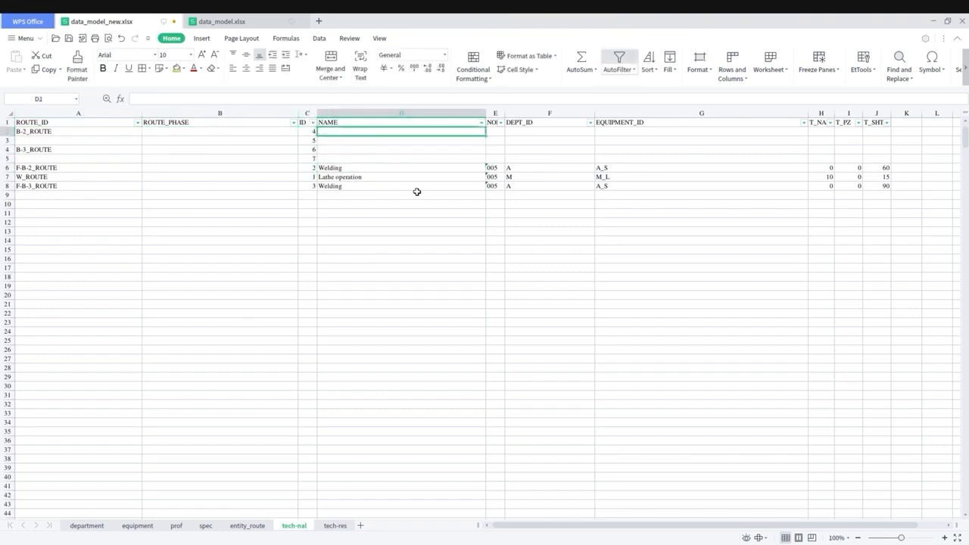
text(Set)
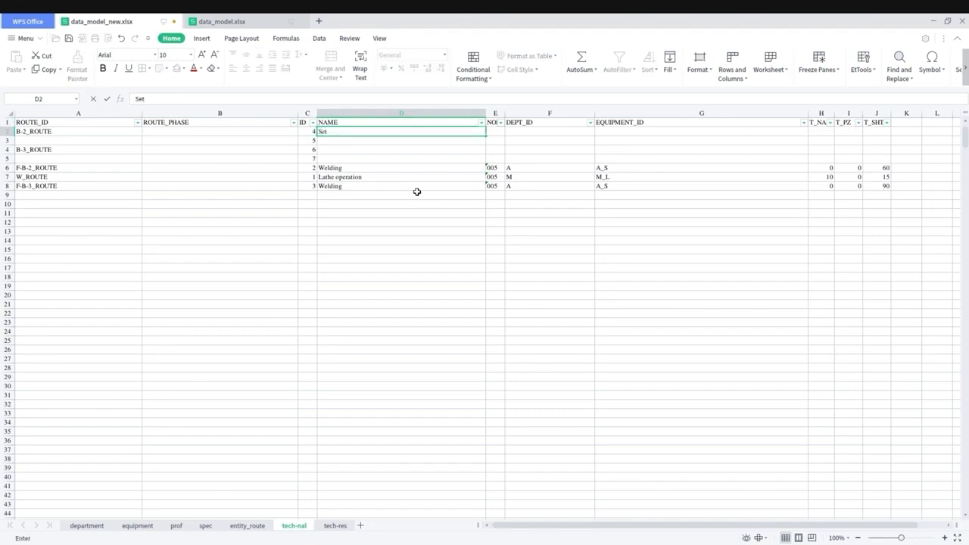
text(ting)
key(Return)
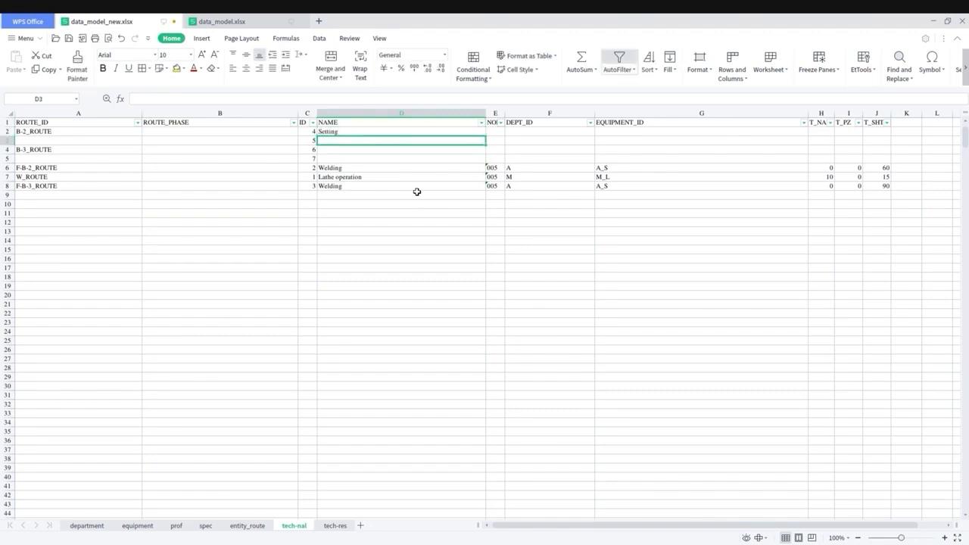
text(Assembly)
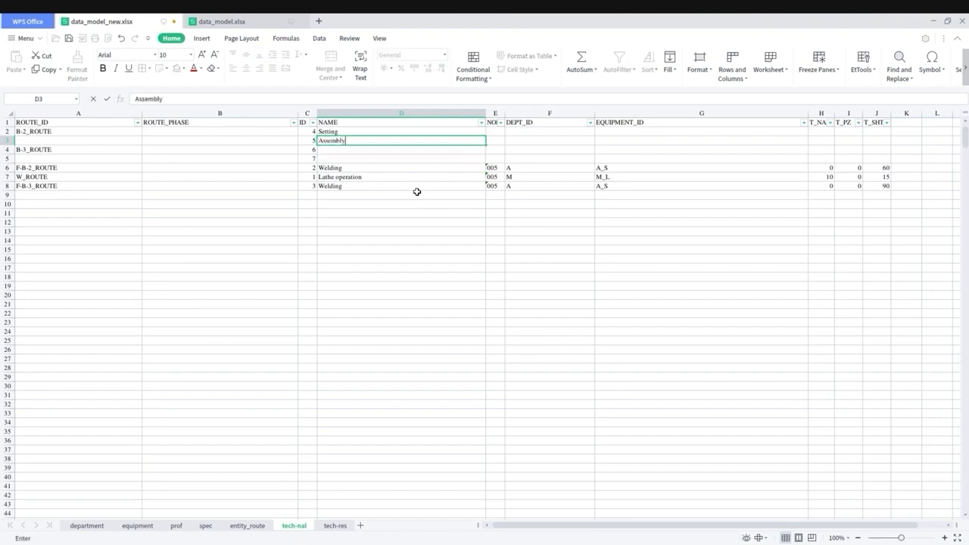
Copy the names Setting and Assembly to the B-3_ROUTE operations with IDs 6 and 7
key(Up)
key(shift+Down)
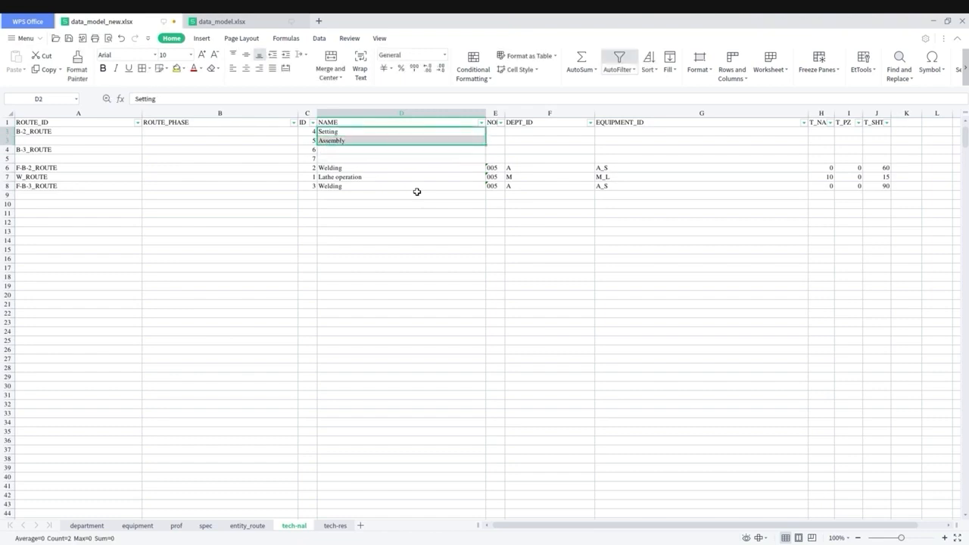
key(ctrl+c)
key(Down)
key(Down)
key(ctrl+v)
Enter the operation numbers 005 and 010 as text for the B-2_ROUTE Setting and Assembly operations
key(Right)
key(Up)
key(Up)
text(')
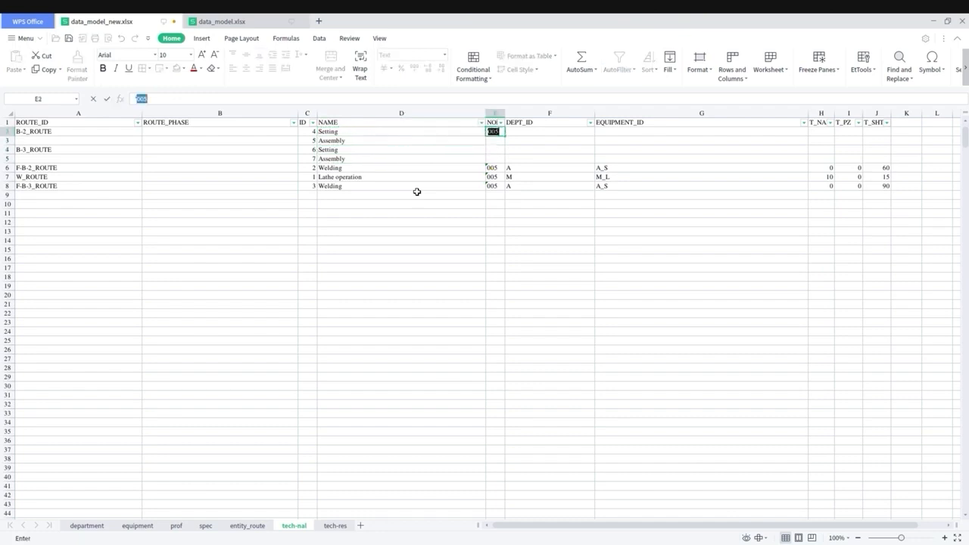
text(005)
key(Return)
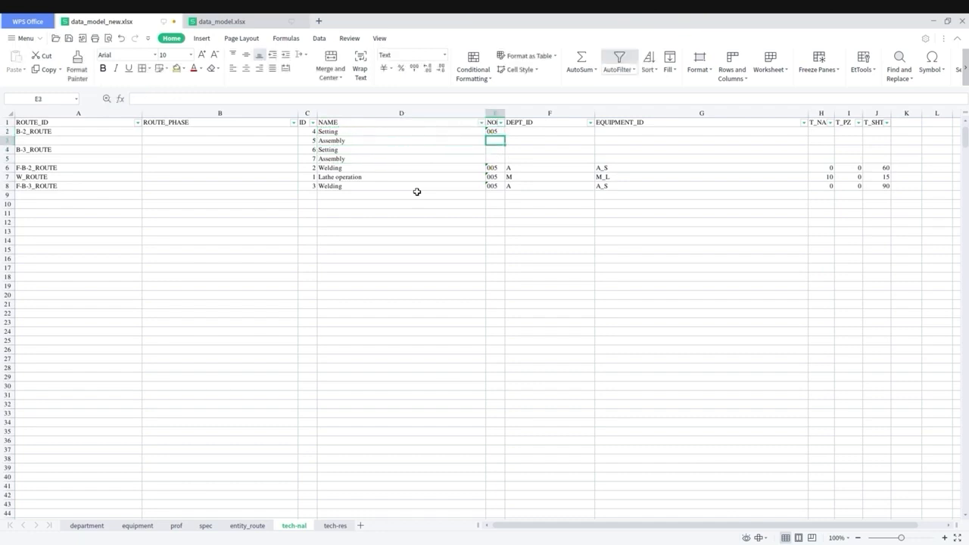
text('010)
key(Return)
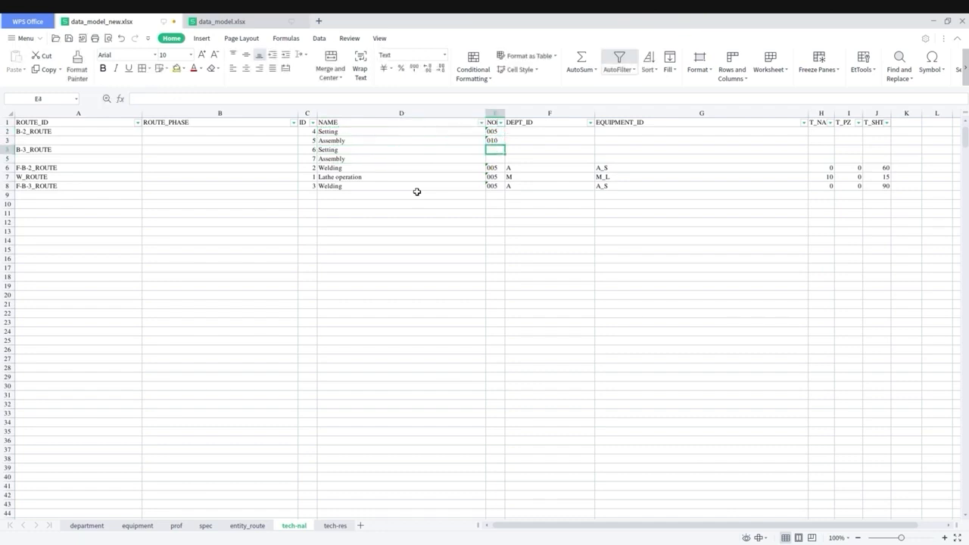
Enter the operation numbers 005 and 010 as text for the B-3_ROUTE Setting and Assembly operations
text('005)
key(Return)
text(')
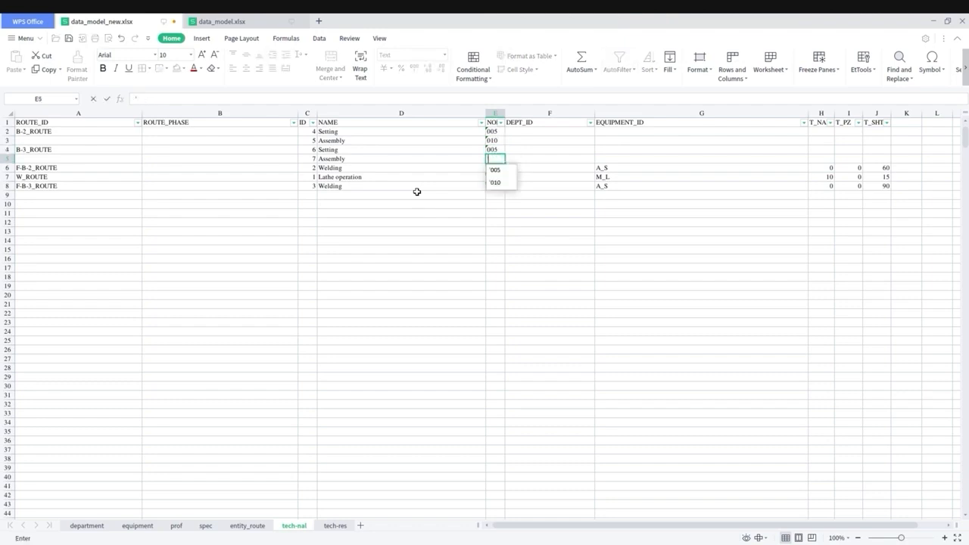
text(010)
key(Return)
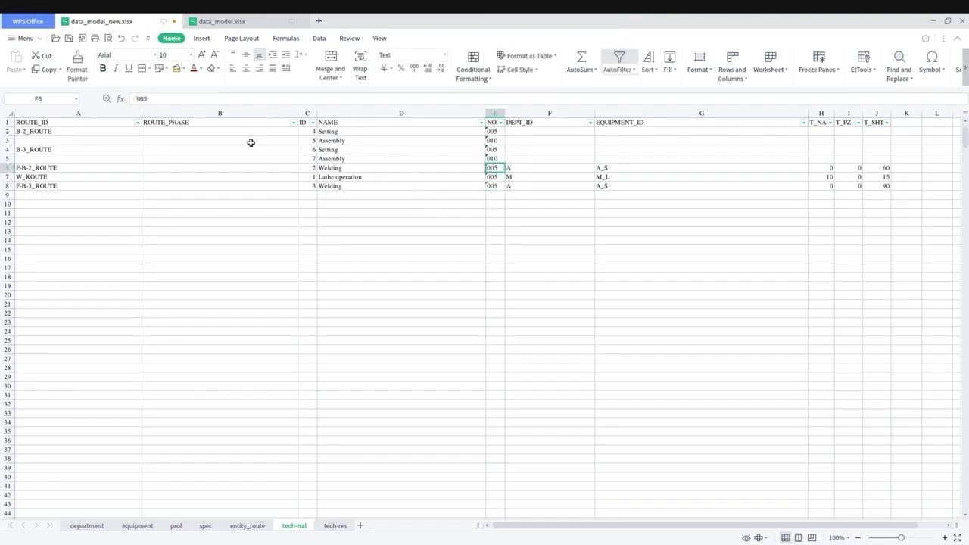
Set the department ID of the B-2_ROUTE Setting operation to A
mouse_move(8, 150)
mouse_down()
mouse_move(6, 158)
mouse_move(6, 141)
mouse_up()
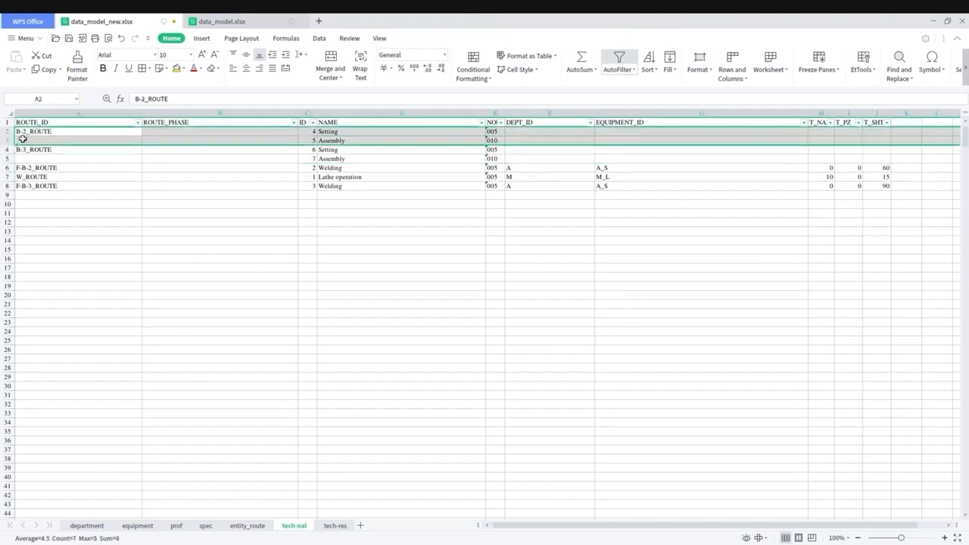
click(531, 133)
text(A)
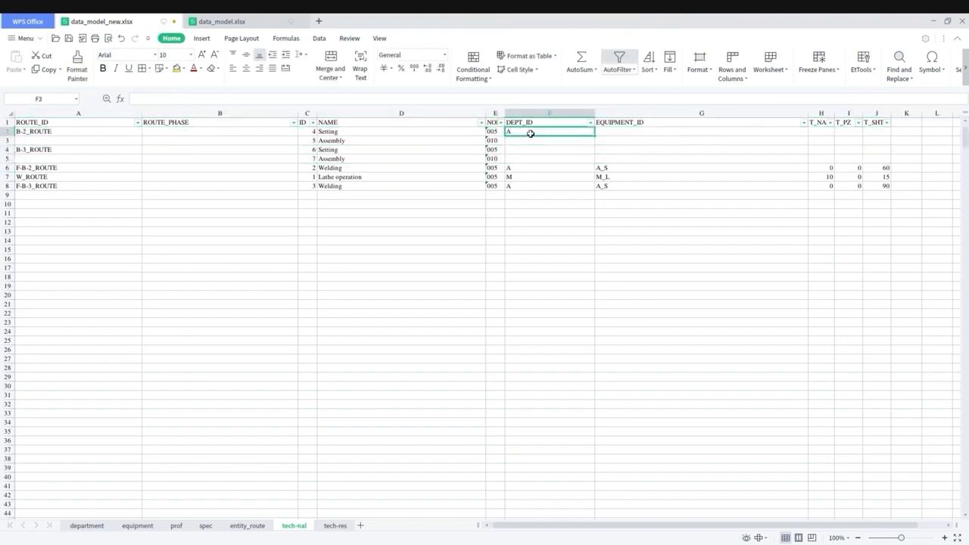
key(ctrl+c)
key(shift+Down)
key(shift+Down)
key(shift+Down)
text(v)
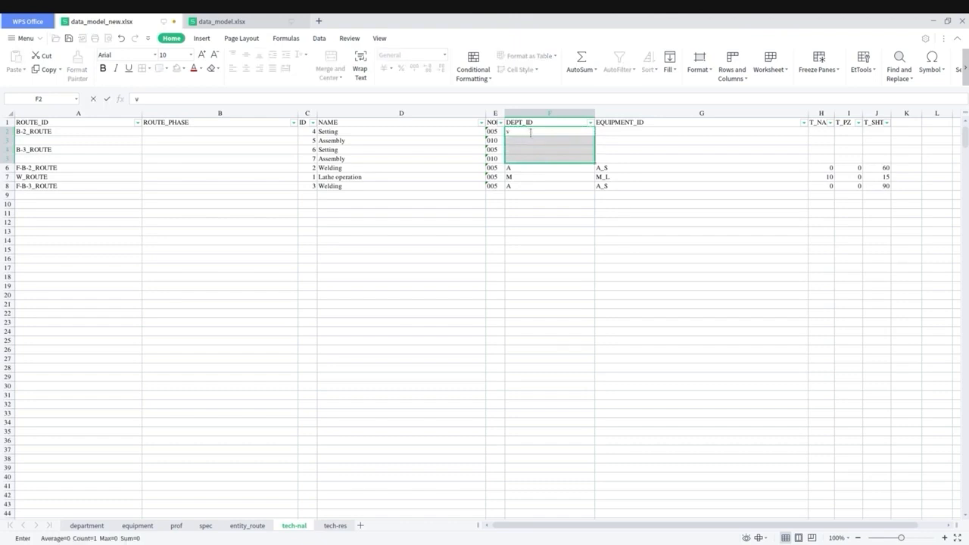
key(Escape)
Copy department ID A from the B-2_ROUTE Setting operation to the operations with IDs 5, 6 and 7
key(ctrl+c)
key(Up)
key(Down)
key(ctrl+c)
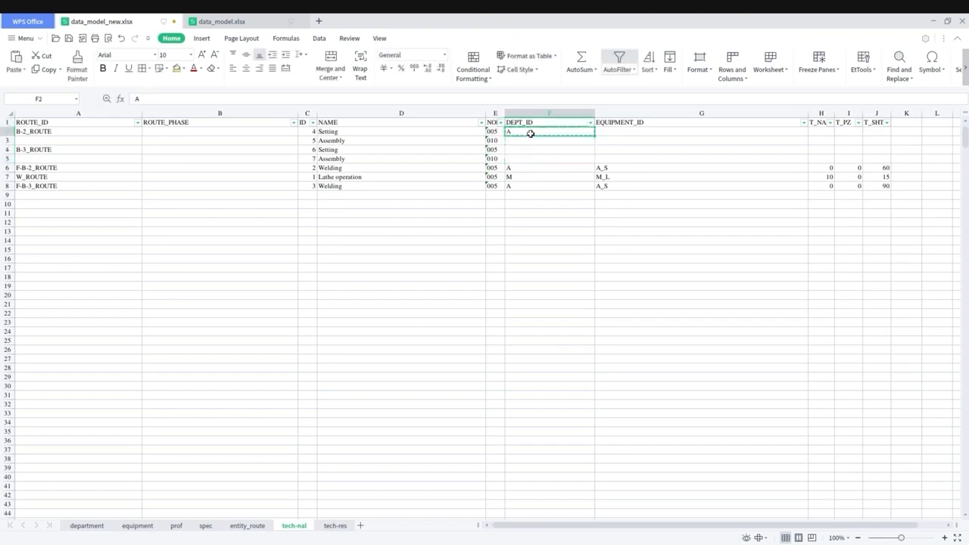
key(Down)
key(shift+Down)
key(shift+Down)
key(ctrl+v)
key(Up)
Copy the equipment ID A_S from the F-B-2_ROUTE Welding operation to the four B-2_ROUTE and B-3_ROUTE operations
key(Right)
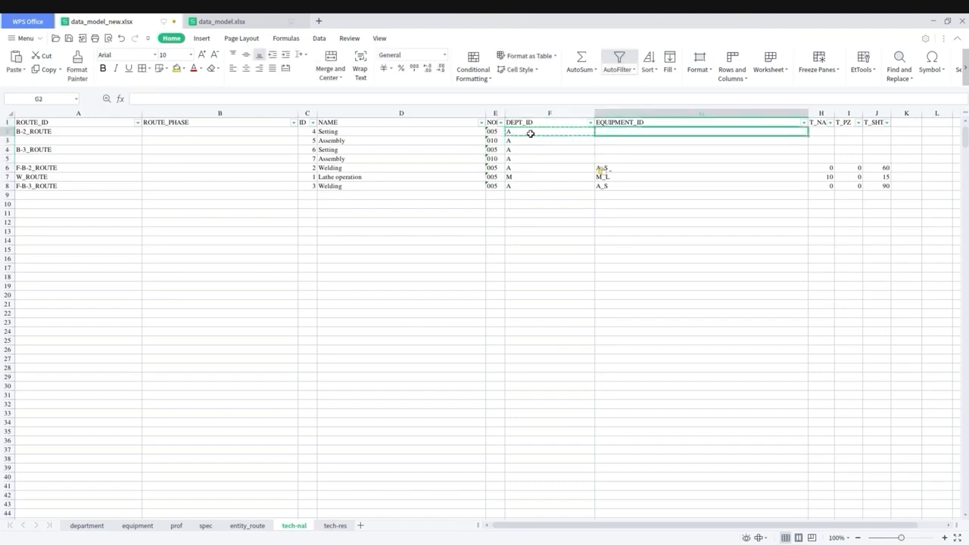
key(Down)
key(Down)
key(Down)
key(Down)
key(ctrl+c)
key(Up)
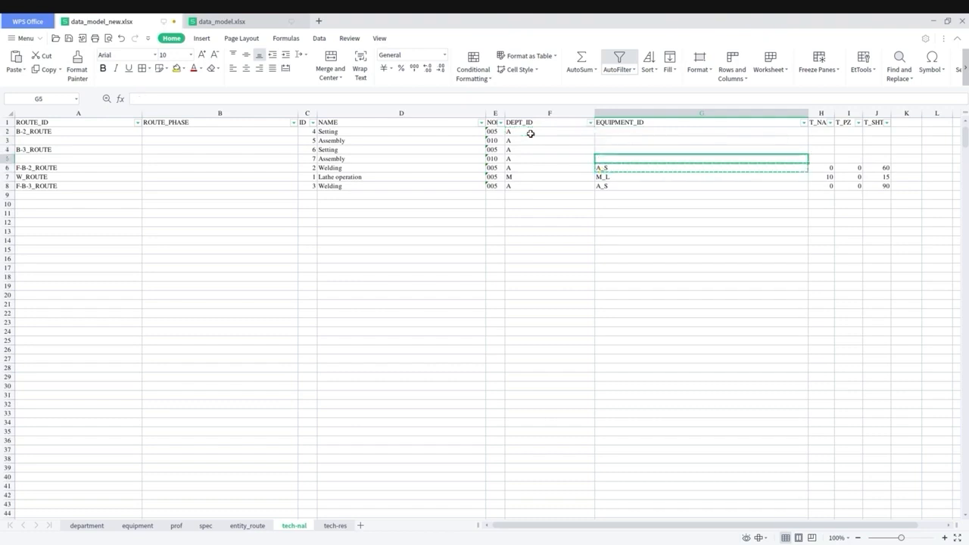
key(shift+Up)
key(shift+Up)
key(shift+Up)
key(ctrl+v)
Enter 0 in the T_NA column for the four B-2_ROUTE and B-3_ROUTE operations
key(Right)
key(Right)
key(Up)
key(Up)
key(Up)
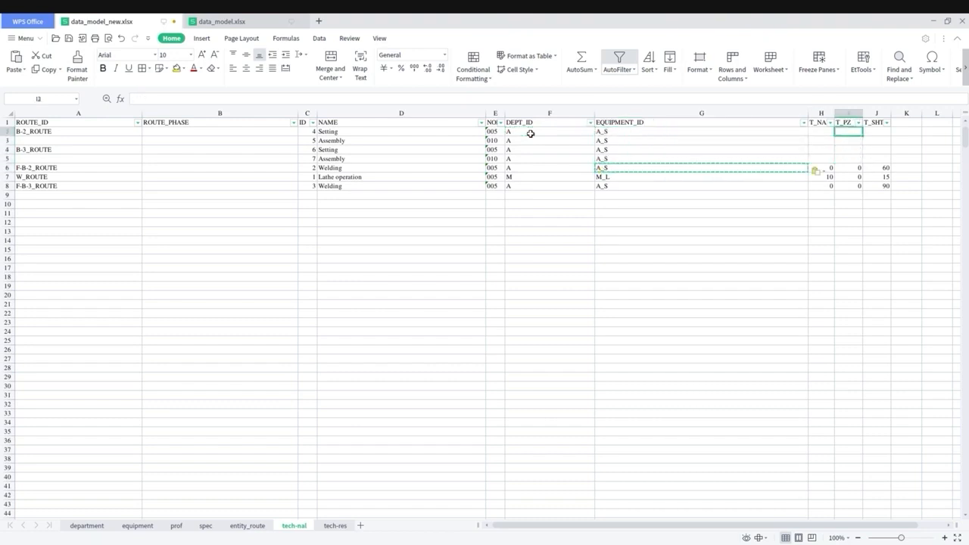
key(Left)
text(0 0 0 0)
key(Right)
key(Up)
key(Up)
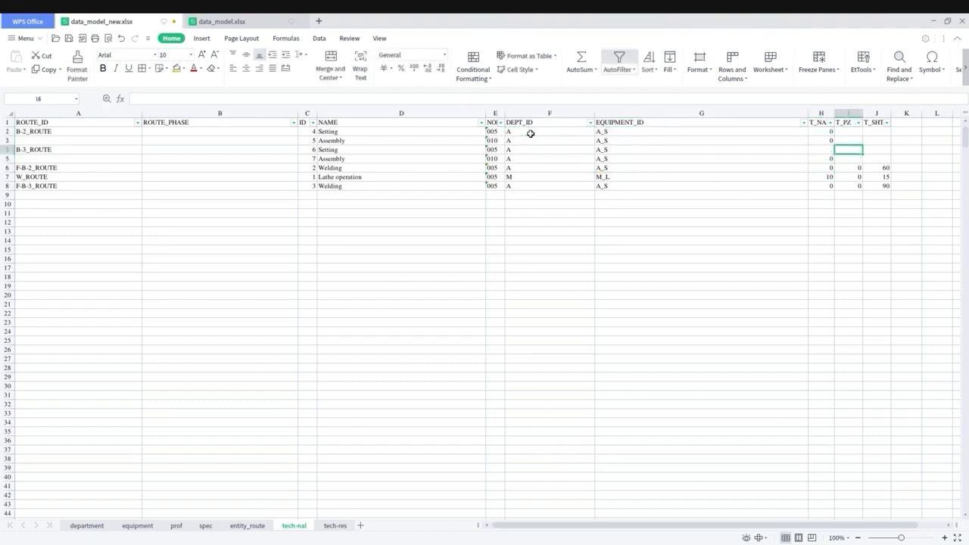
text(0)
Enter 0 as the T_PZ value for the Setting and Assembly operations of B-2_ROUTE and B-3_ROUTE
key(Up)
key(Up)
text(0)
key(Return)
key(Return)
text(0)
key(Return)
text(0)
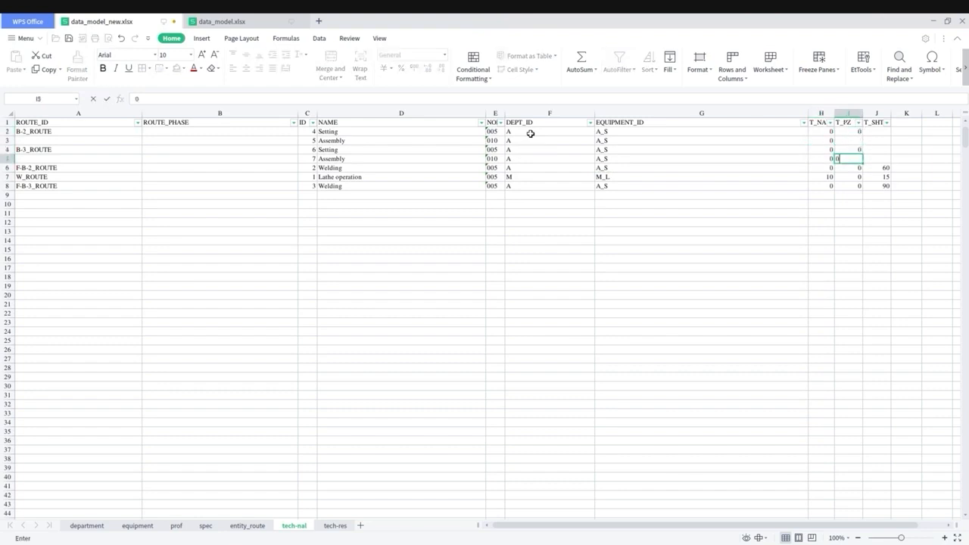
key(Up)
key(Up)
text(0)
Set the T_SHT time to 10 for the Setting operations of B-2_ROUTE and B-3_ROUTE
key(Tab)
key(Up)
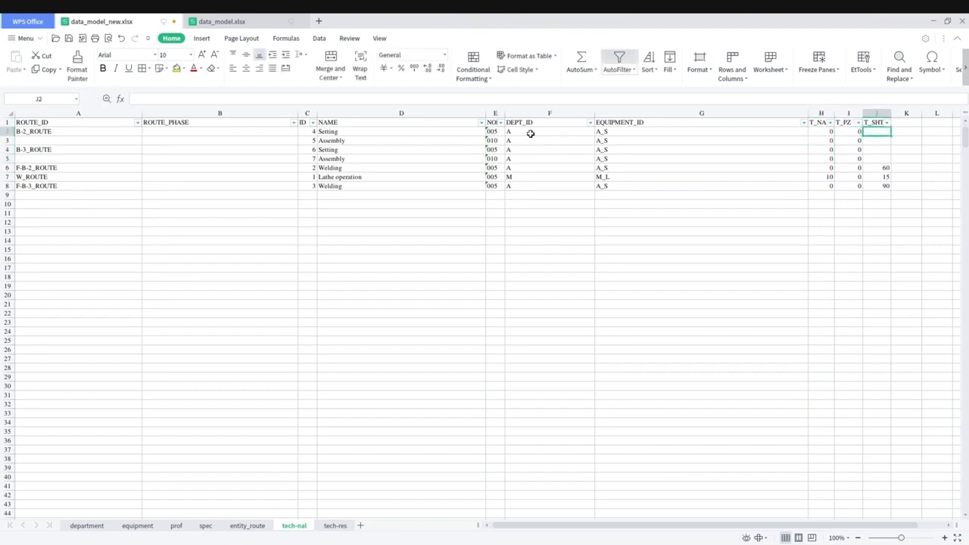
text(10)
key(Return)
text(0)
key(Return)
text(10)
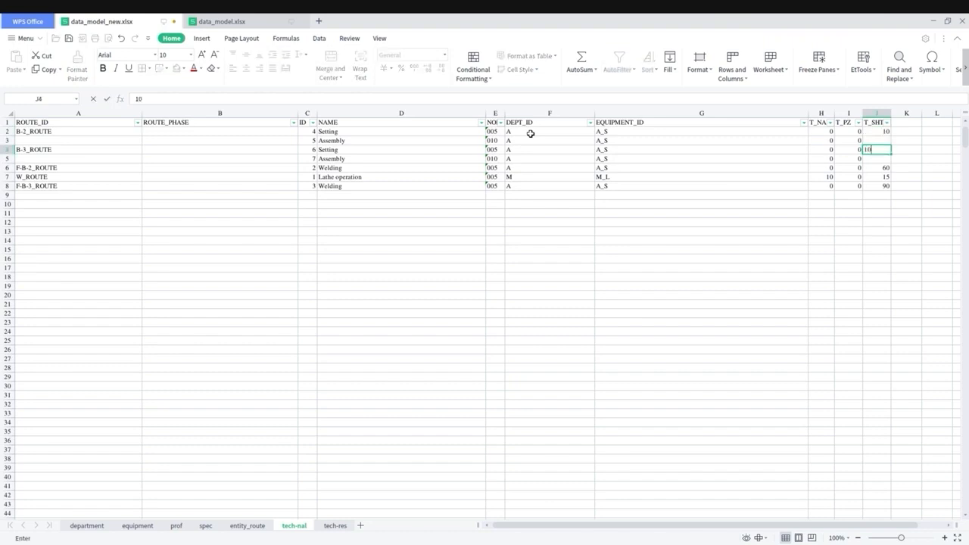
key(Up)
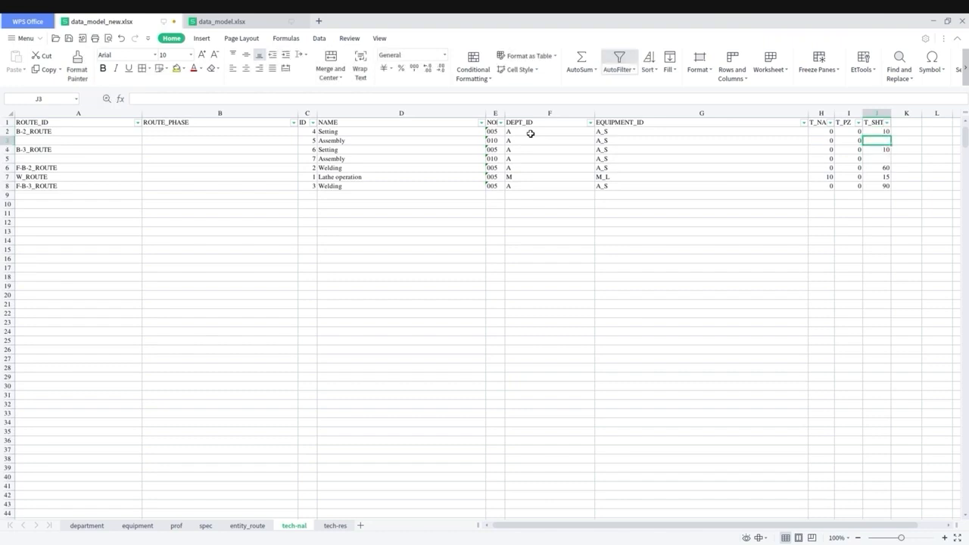
Set the Assembly T_SHT time to 30 for B-2_ROUTE and 45 for B-3_ROUTE
text(30)
key(BackSpace)
key(BackSpace)
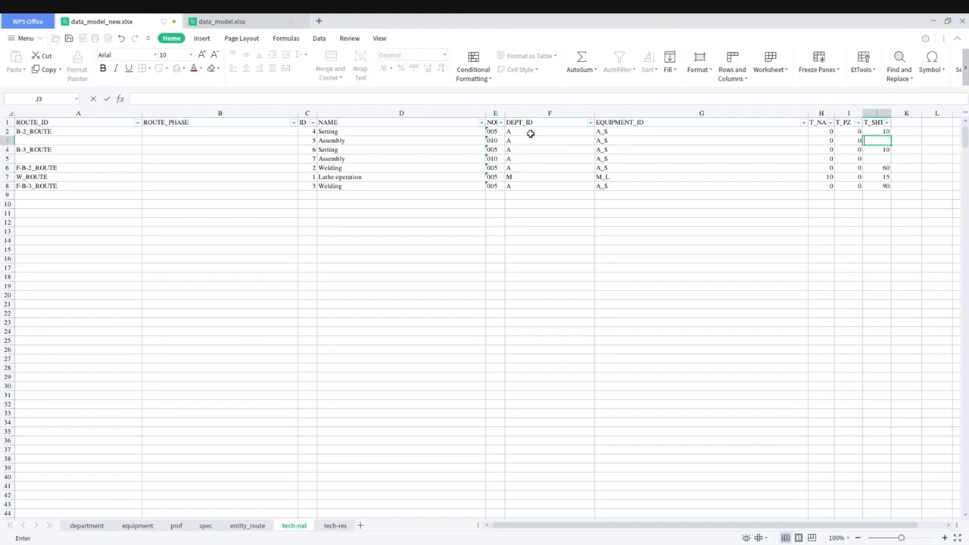
text(30)
key(Return)
key(Return)
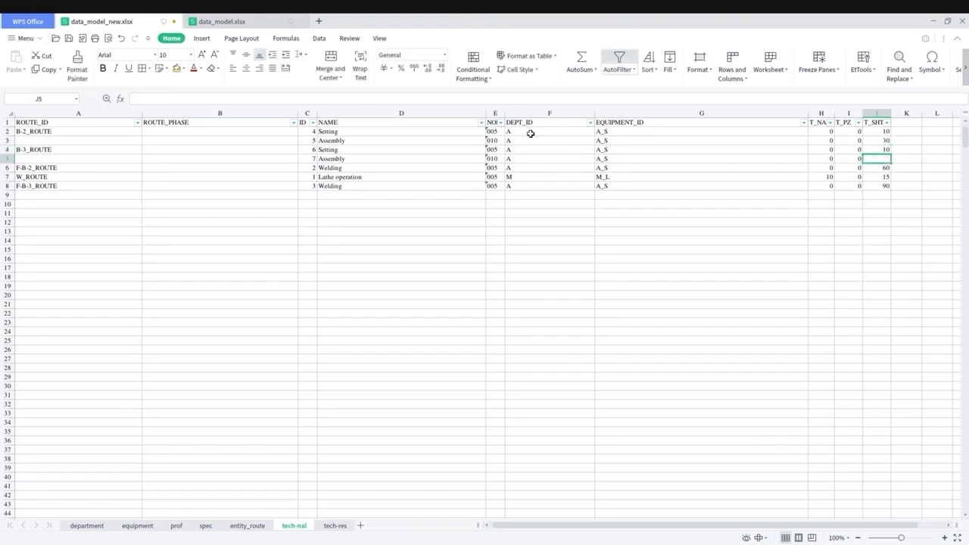
text(45)
key(Return)
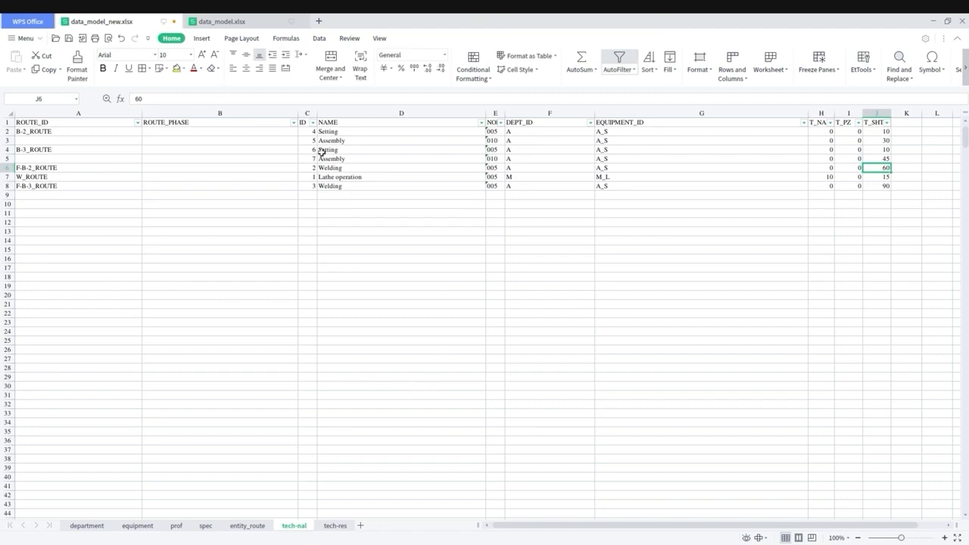
Copy all seven operation IDs from the tech-nal sheet into the OP_ID column of the tech-res sheet
drag(310, 132, 309, 186)
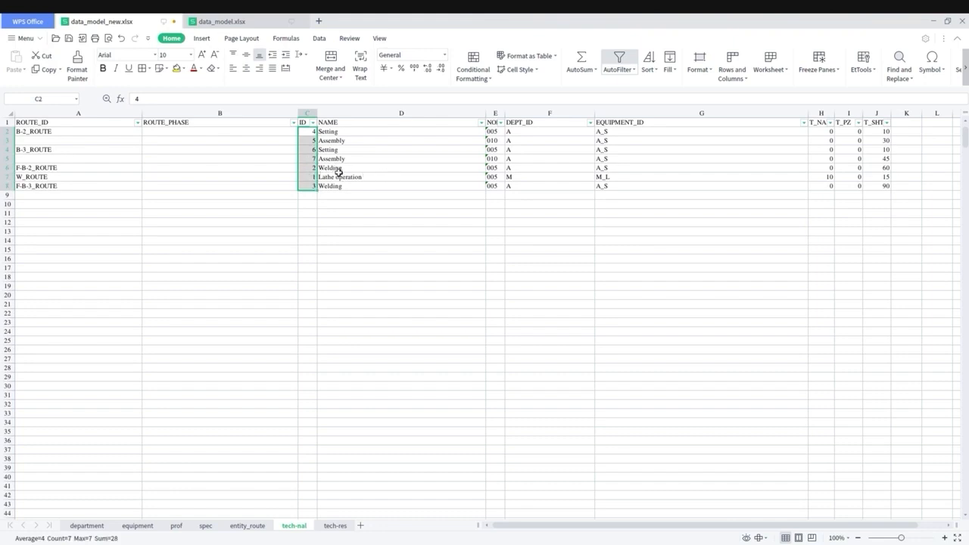
key(ctrl+c)
click(338, 528)
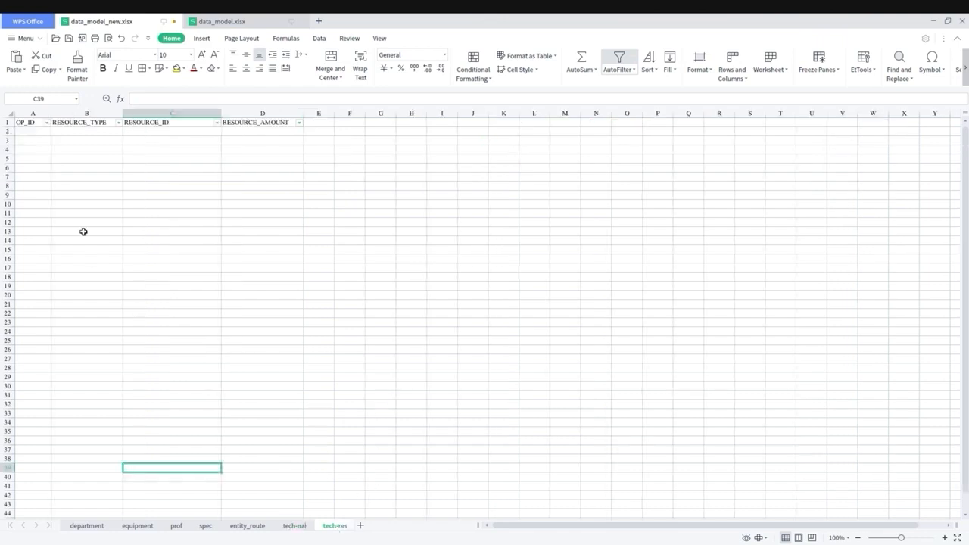
click(37, 132)
key(ctrl+v)
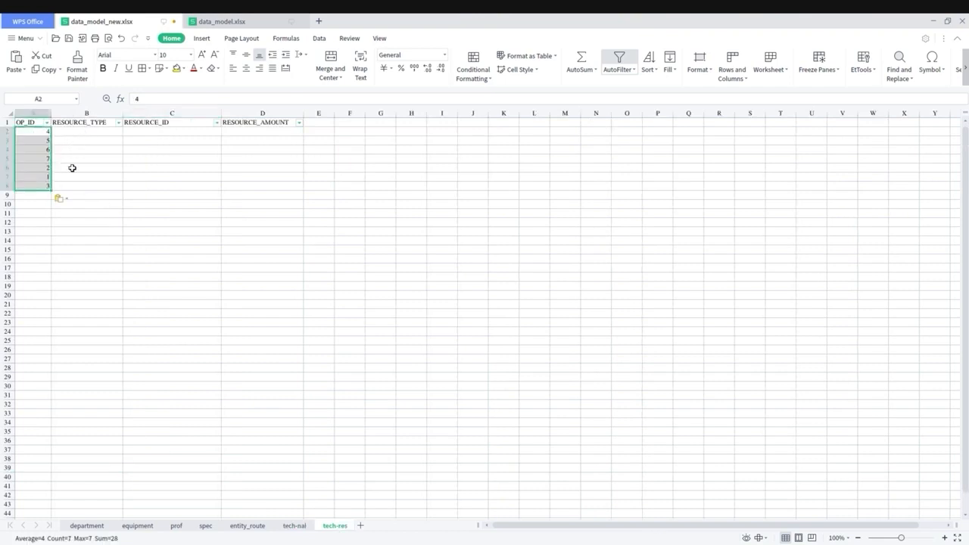
Enter PROF as the resource type of operation 4 in the tech-res sheet
click(71, 176)
key(Up)
key(Up)
key(Up)
key(Up)
key(Up)
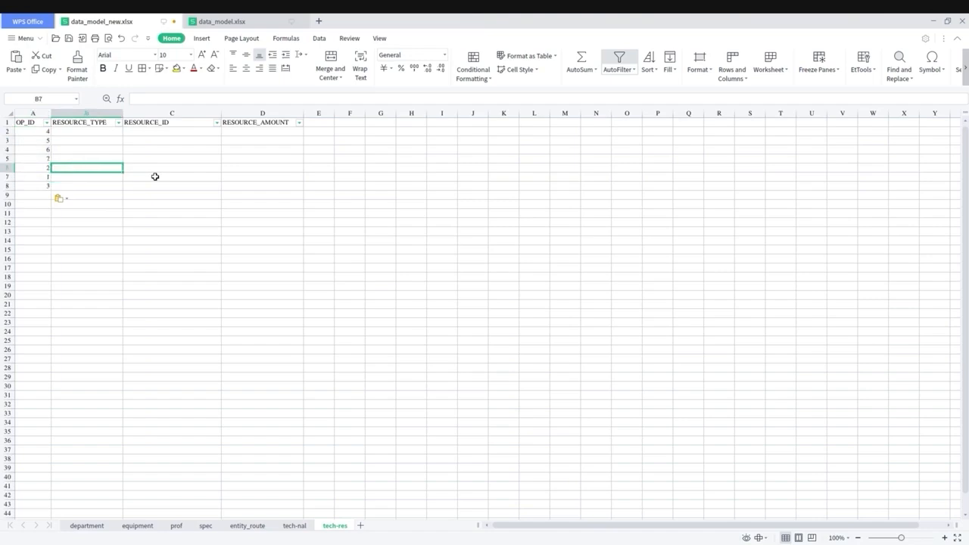
text(PROF)
Copy the PROF resource type to the remaining six operations in the tech-res sheet
key(shift+Down)
key(shift+Down)
key(shift+Down)
key(shift+Down)
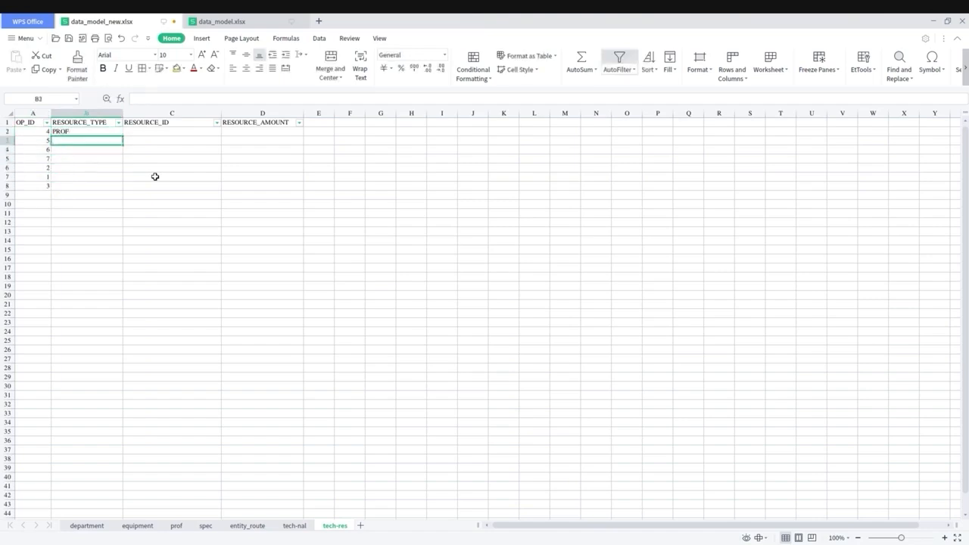
key(ctrl+c)
key(shift+Down)
key(shift+Down)
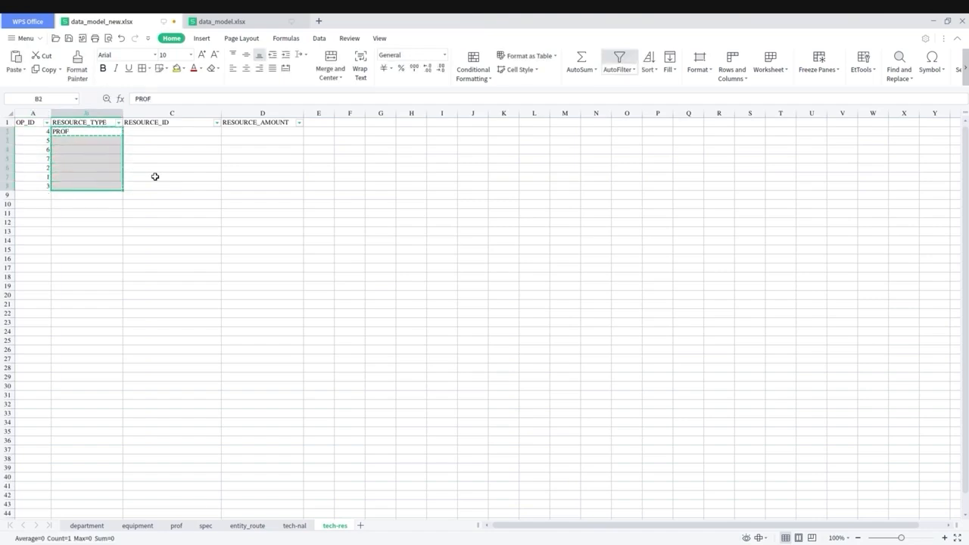
key(ctrl+v)
Copy the profession ID A_WORKER from the prof sheet into RESOURCE_ID for all seven tech-res operations
key(Right)
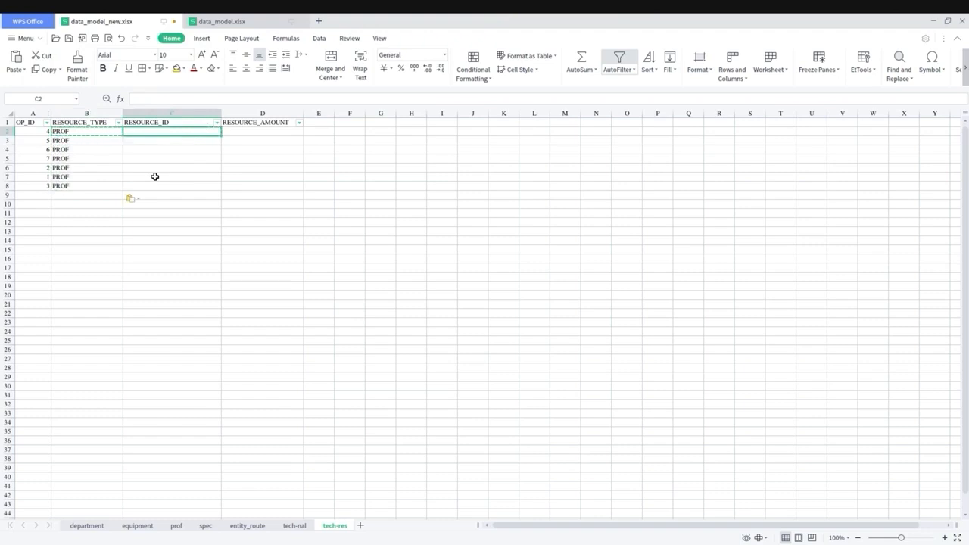
click(177, 526)
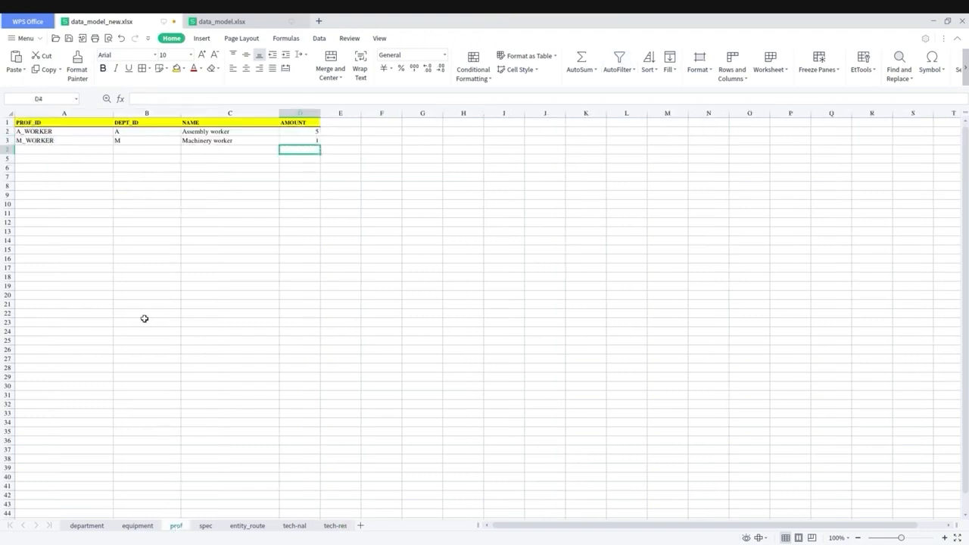
click(87, 132)
key(ctrl+c)
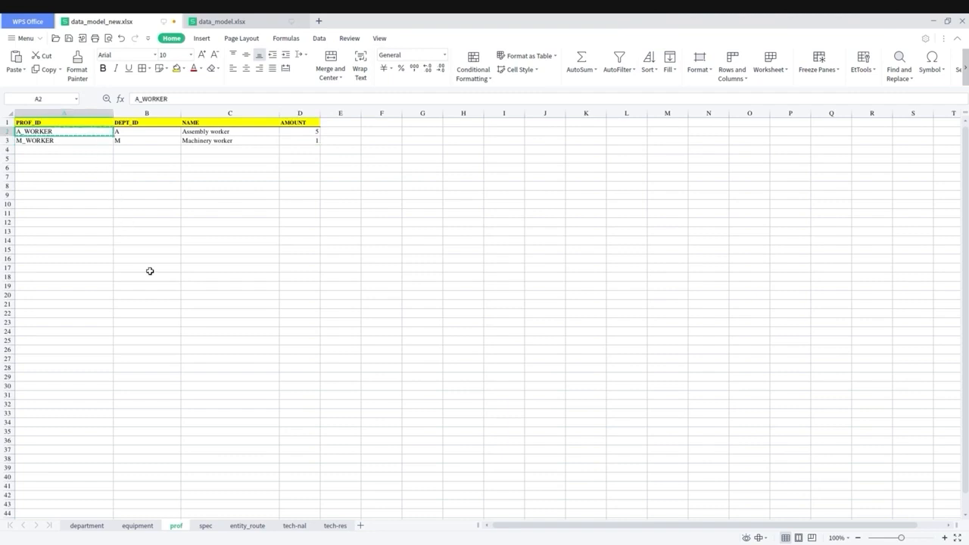
click(335, 525)
drag(139, 131, 130, 182)
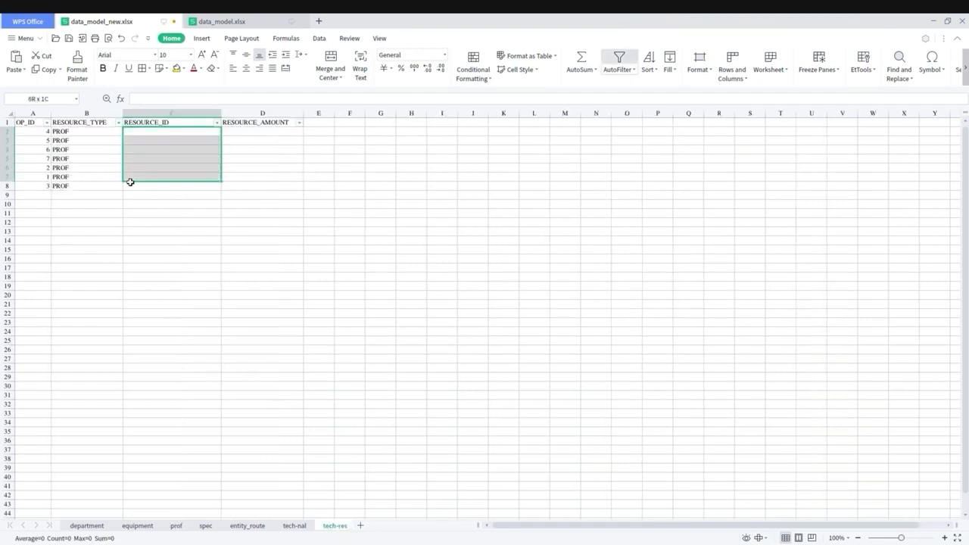
key(ctrl+v)
Replace the RESOURCE_ID of operation 1 in tech-res with M_WORKER copied from the prof sheet
click(138, 526)
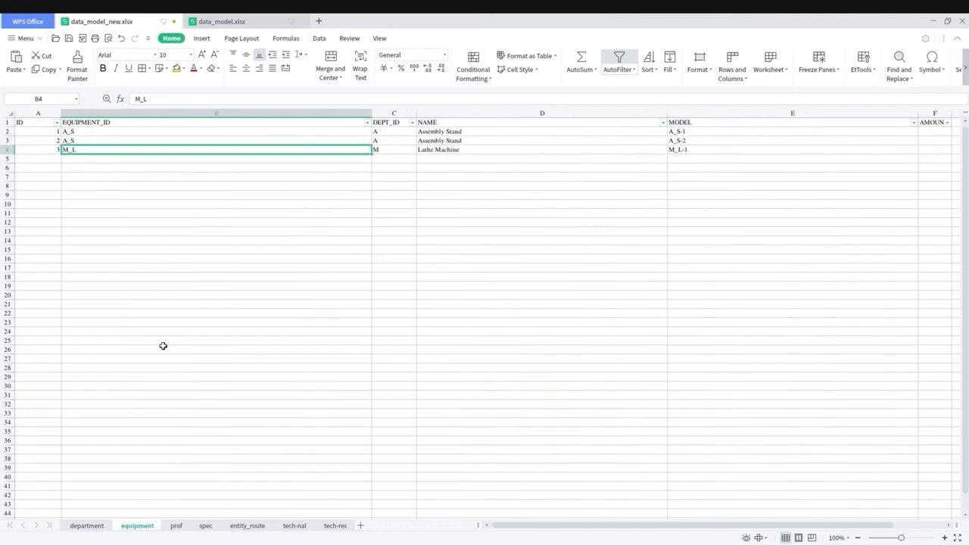
click(169, 526)
click(95, 141)
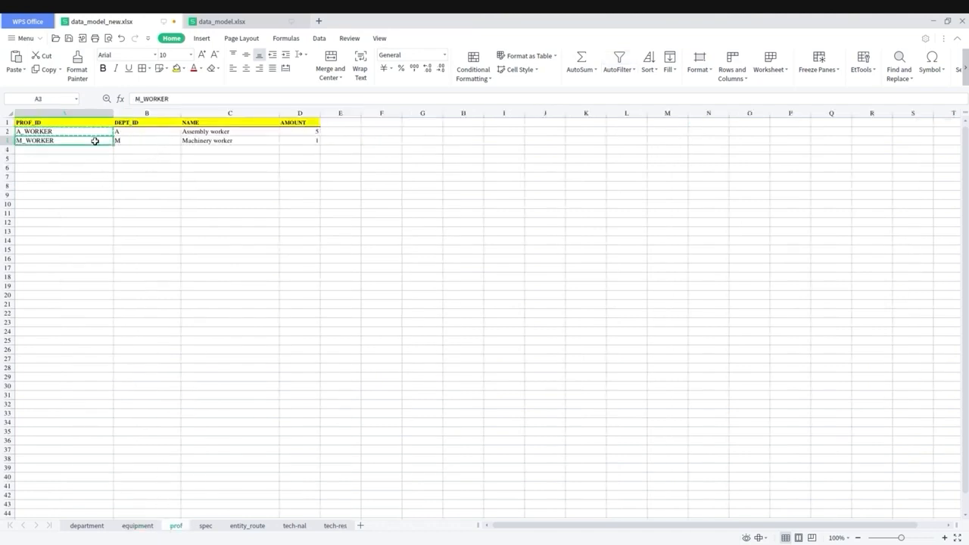
key(ctrl+c)
click(333, 525)
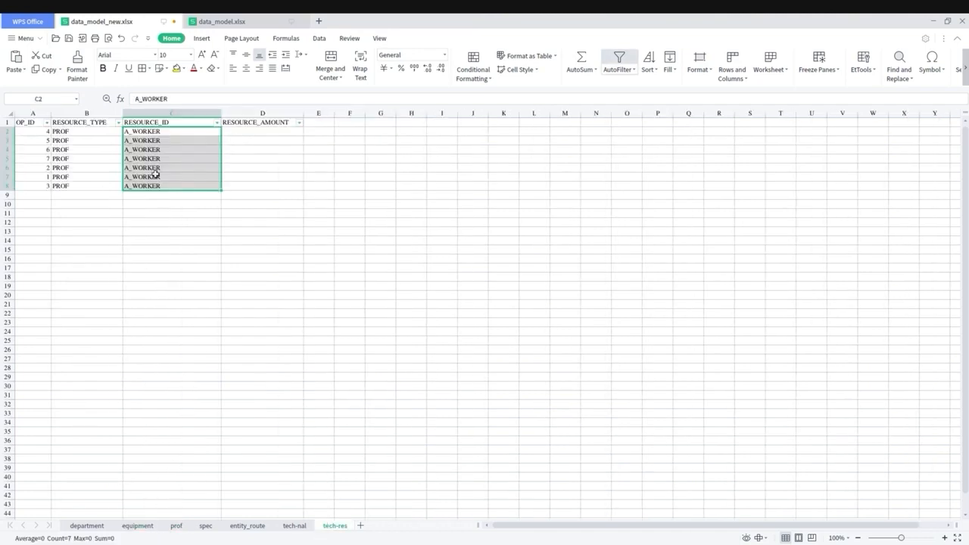
click(156, 177)
key(ctrl+v)
Enter a resource amount of 1 for all seven operations in the tech-res sheet
click(255, 138)
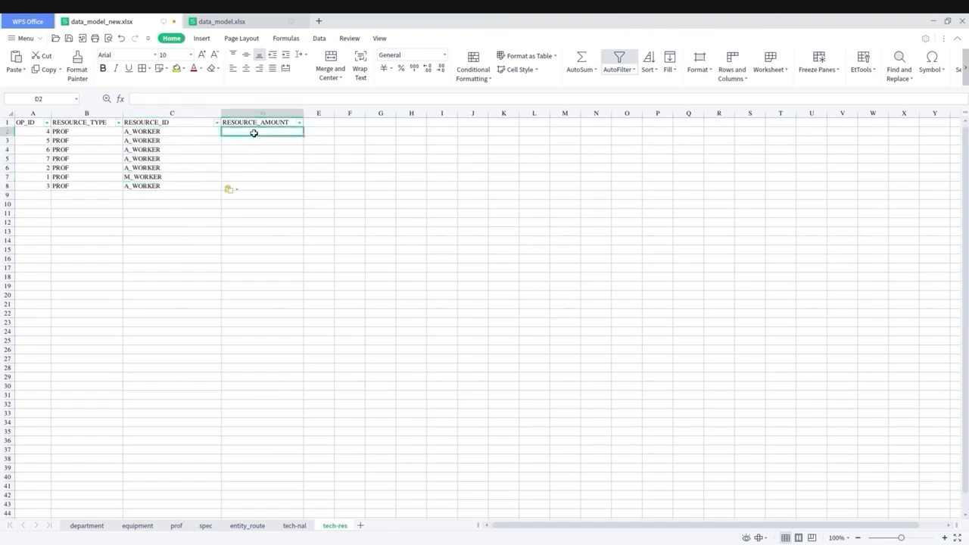
text(1)
key(Return)
text(1)
key(Return)
text(1)
text(1)
key(Return)
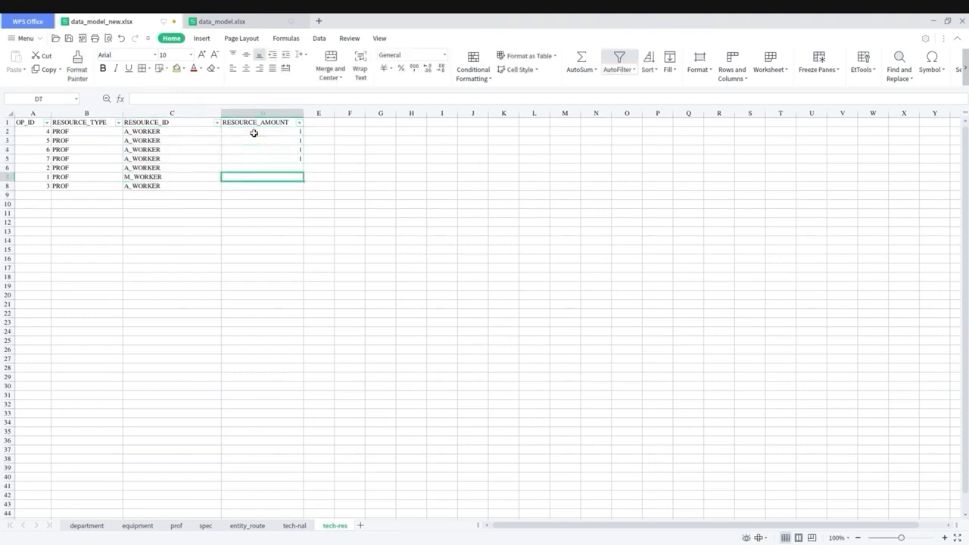
text(1)
key(Return)
text(1)
key(Return)
text(1)
key(Escape)
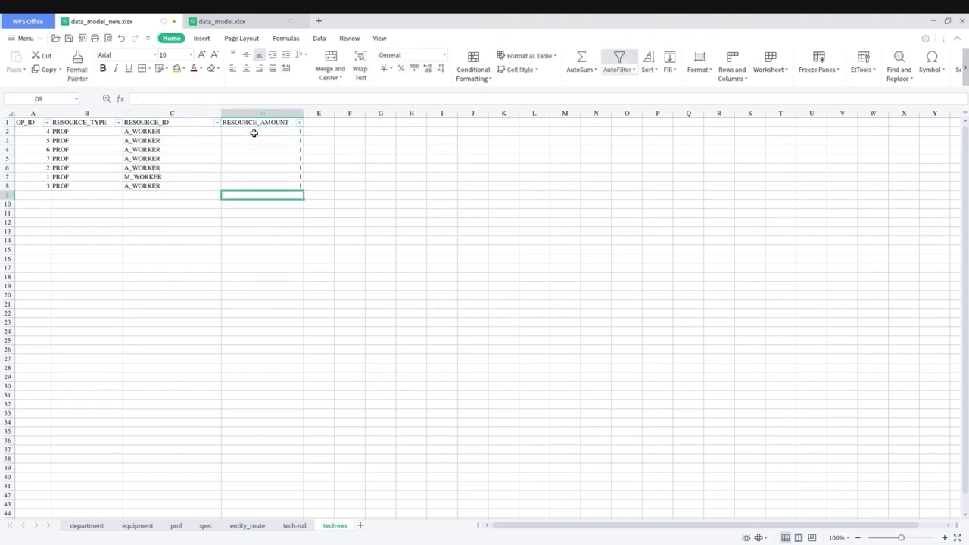
Save the data_model_new.xlsx workbook and switch to the Data model import page in the browser
click(254, 132)
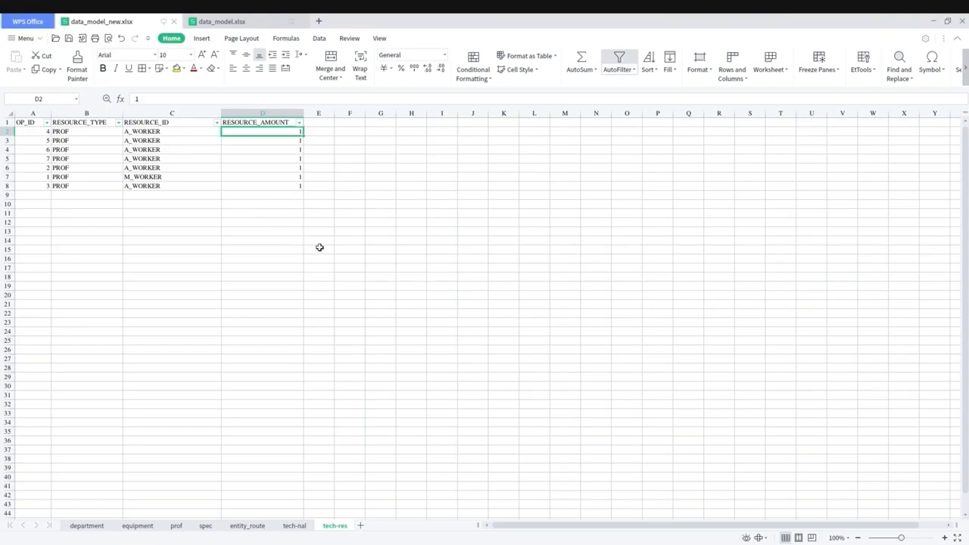
key(super)
click(466, 512)
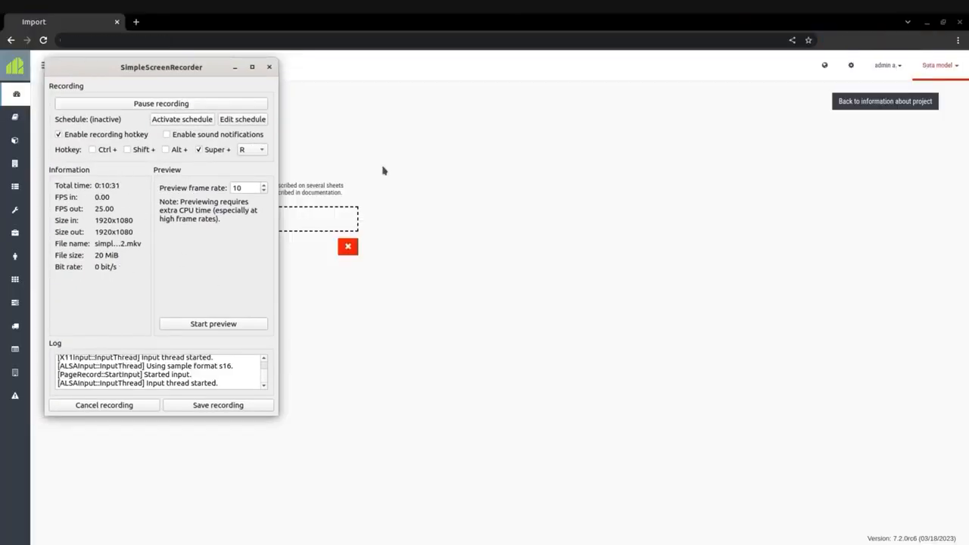
click(499, 175)
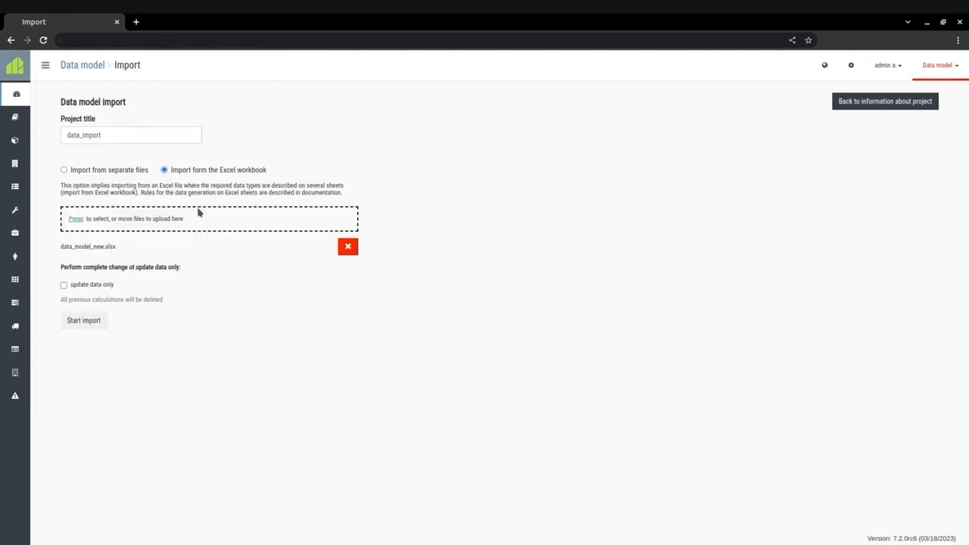
click(858, 114)
click(909, 104)
double_click(83, 249)
click(89, 249)
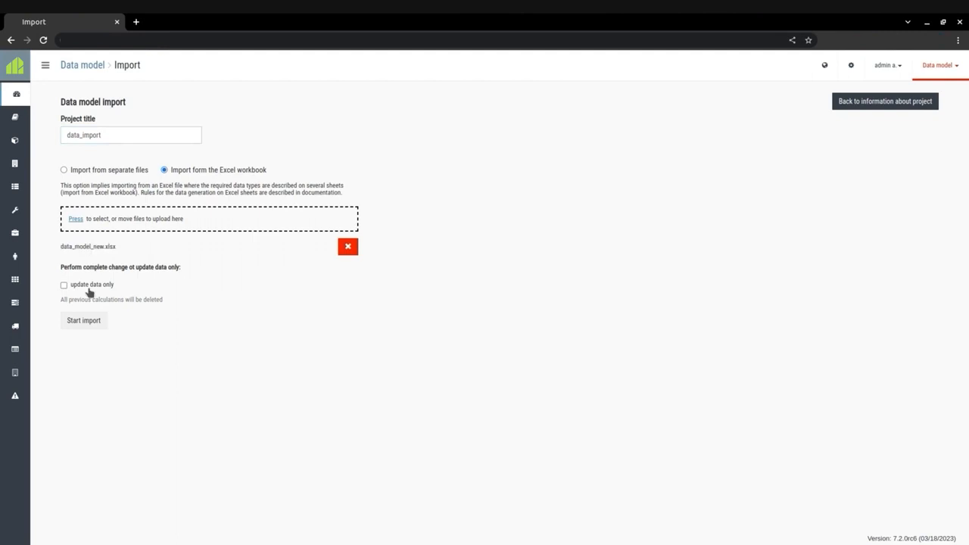
Import the data_model_new.xlsx workbook into the data_import project and open the specification of SKU Bicycle 3 wheels
click(80, 326)
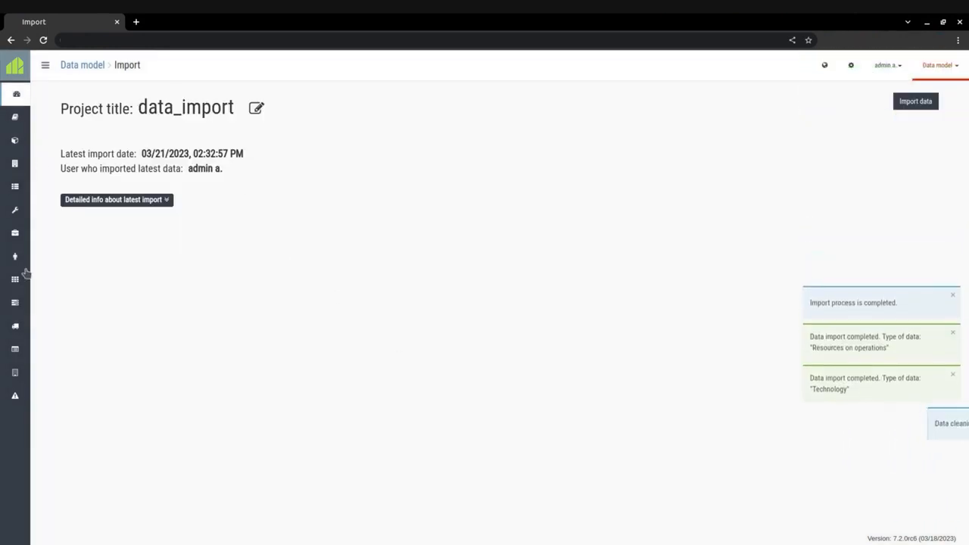
click(26, 117)
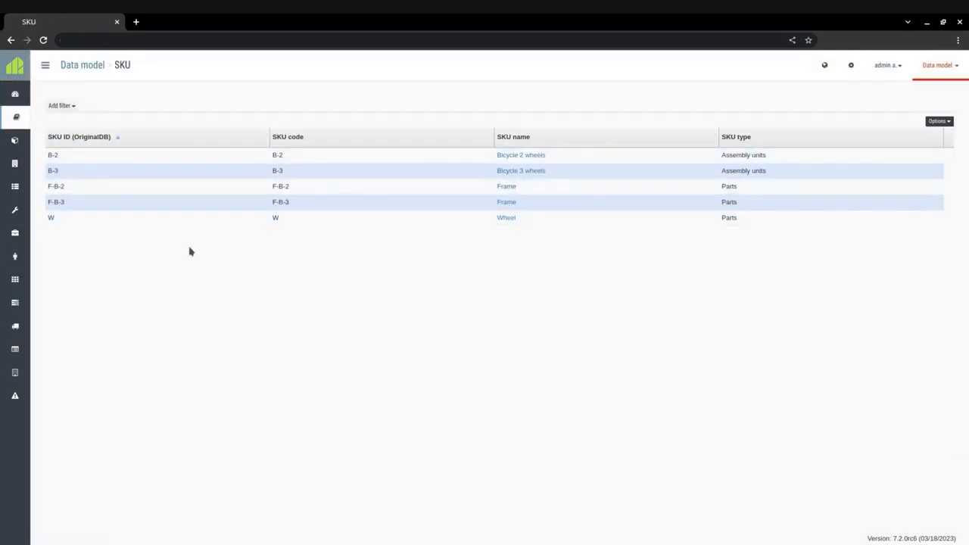
click(513, 174)
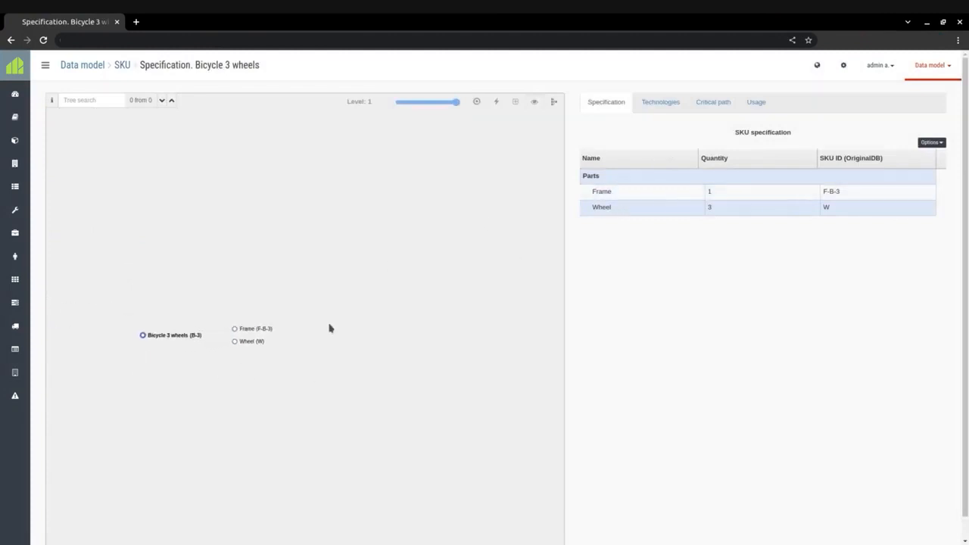
Examine the technology operations of Bicycle 3 wheels and its Frame and Wheel parts
click(659, 102)
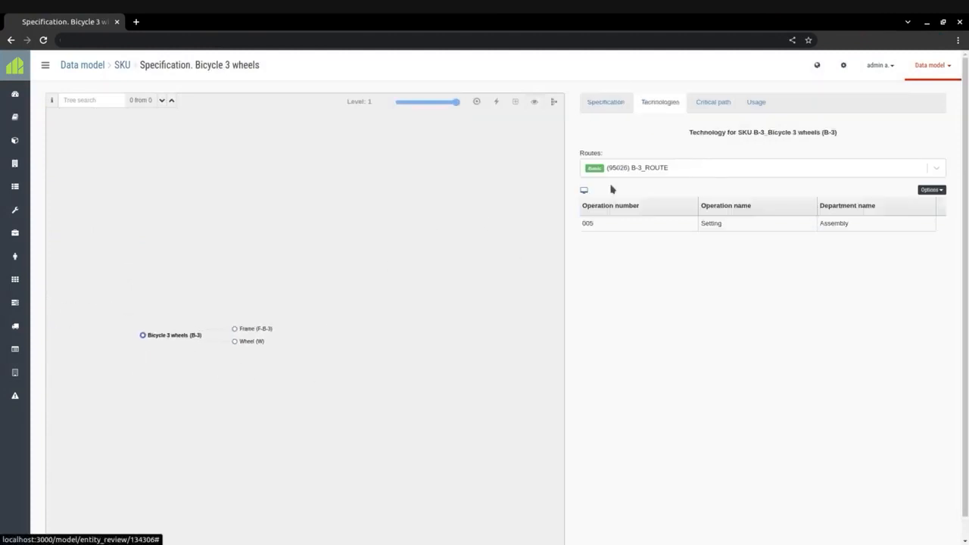
double_click(702, 229)
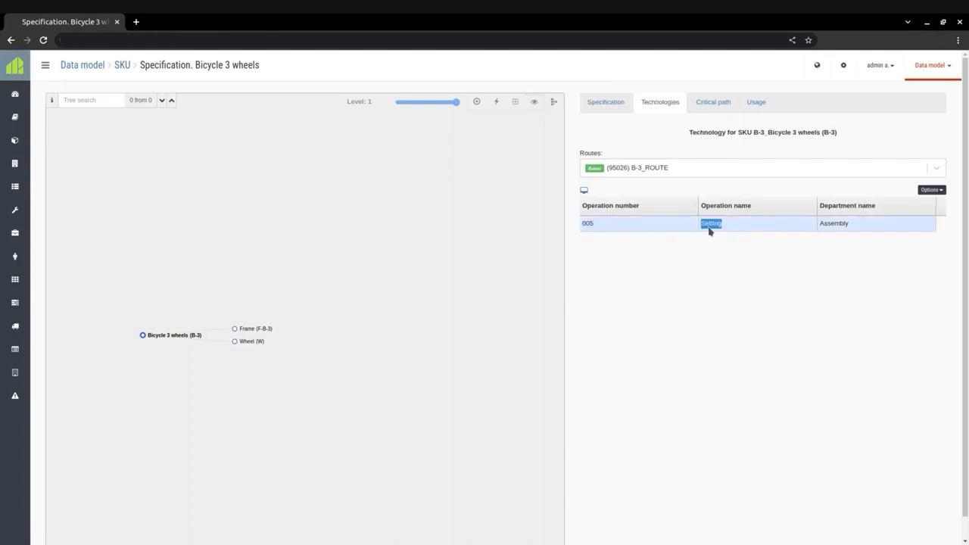
click(259, 331)
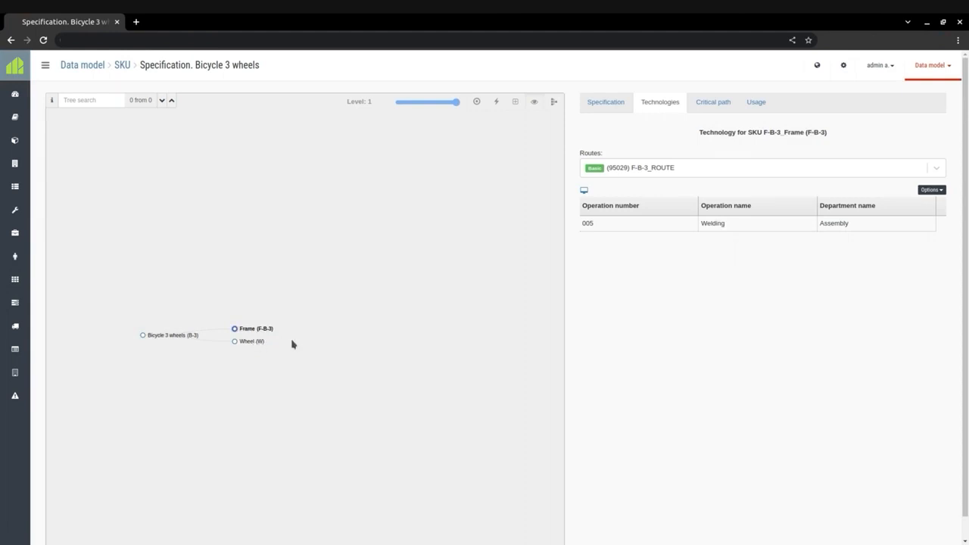
click(252, 341)
click(182, 338)
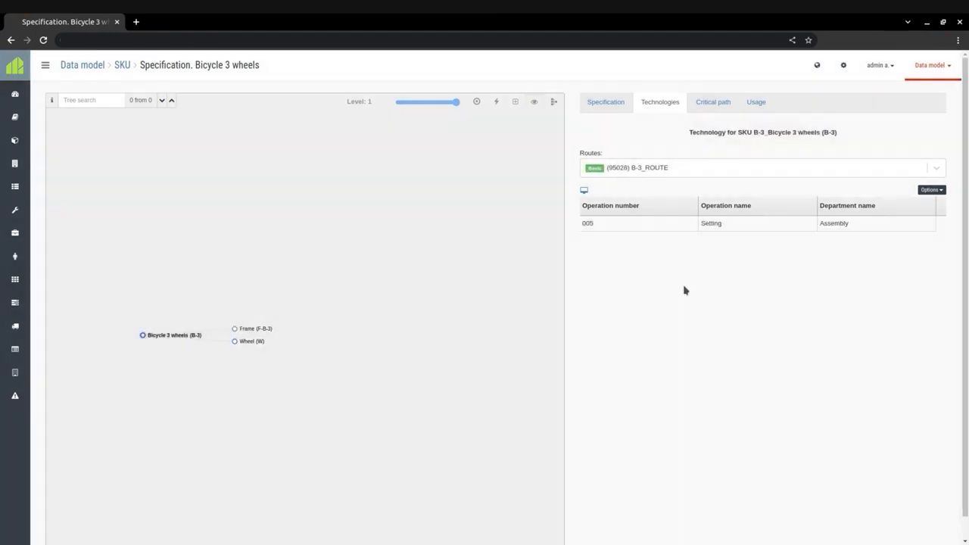
Review the data import errors for technologies, checking the error type and description of each row
mouse_move(15, 232)
click(25, 403)
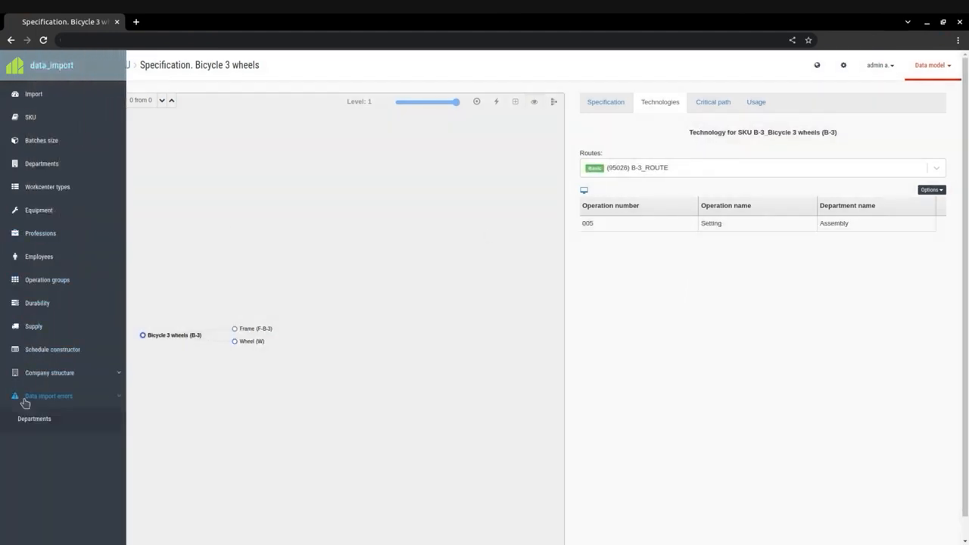
scroll(44, 455, down, 2)
click(34, 376)
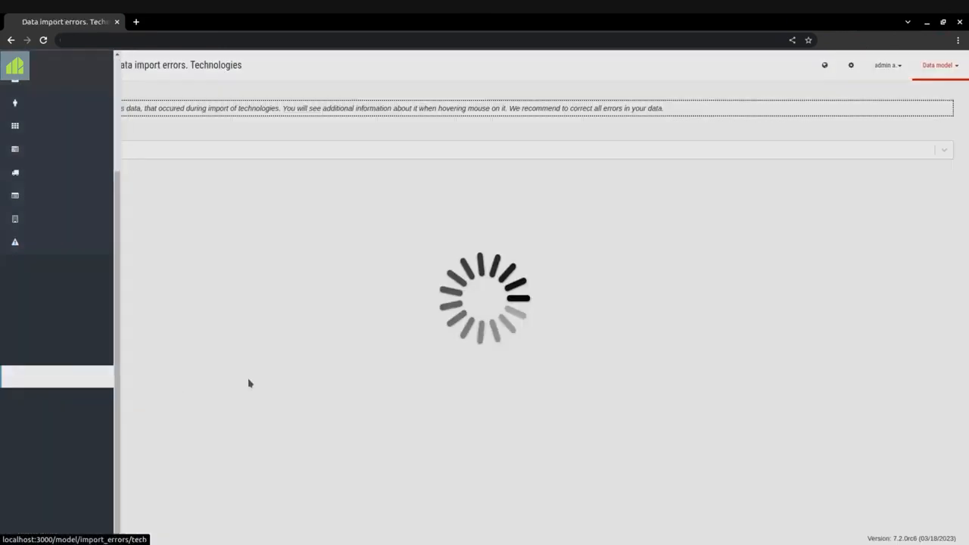
triple_click(414, 203)
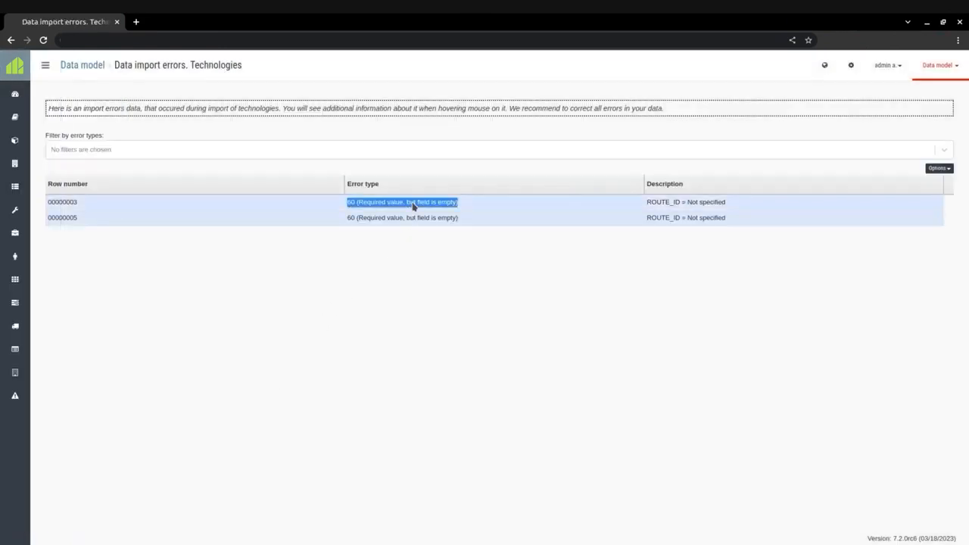
triple_click(661, 203)
click(578, 228)
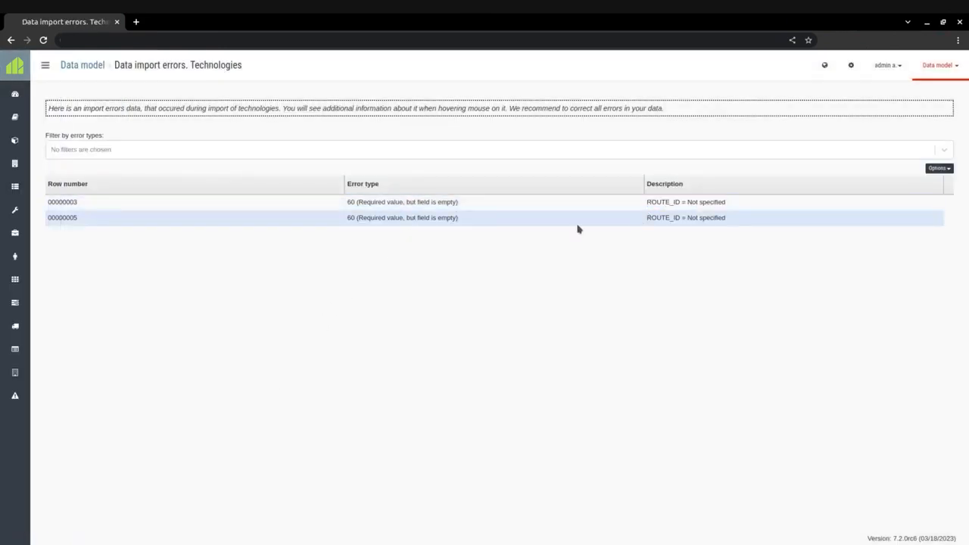
Switch to the data_model_new.xlsx workbook in WPS Office and open the tech-nal sheet
key(alt+Tab)
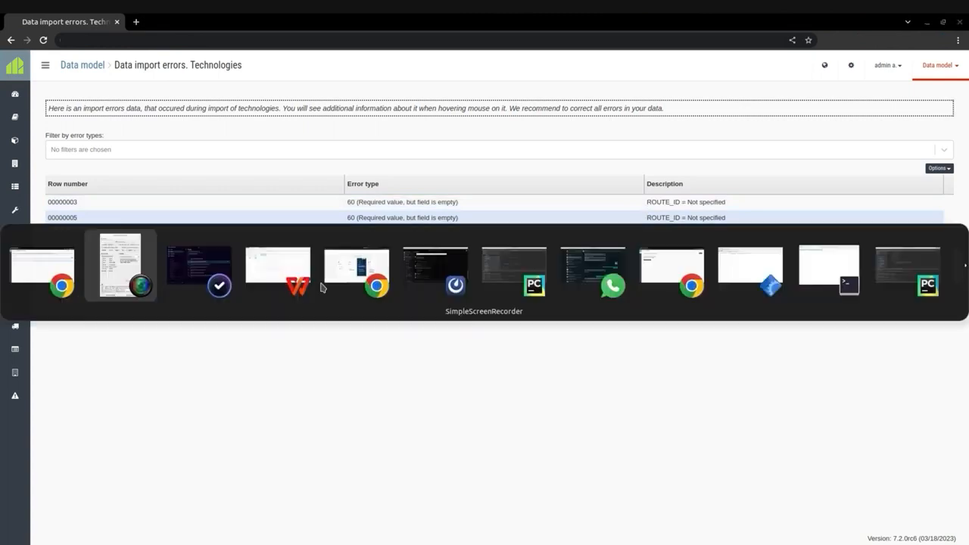
key(alt+Tab)
key(alt+Tab)
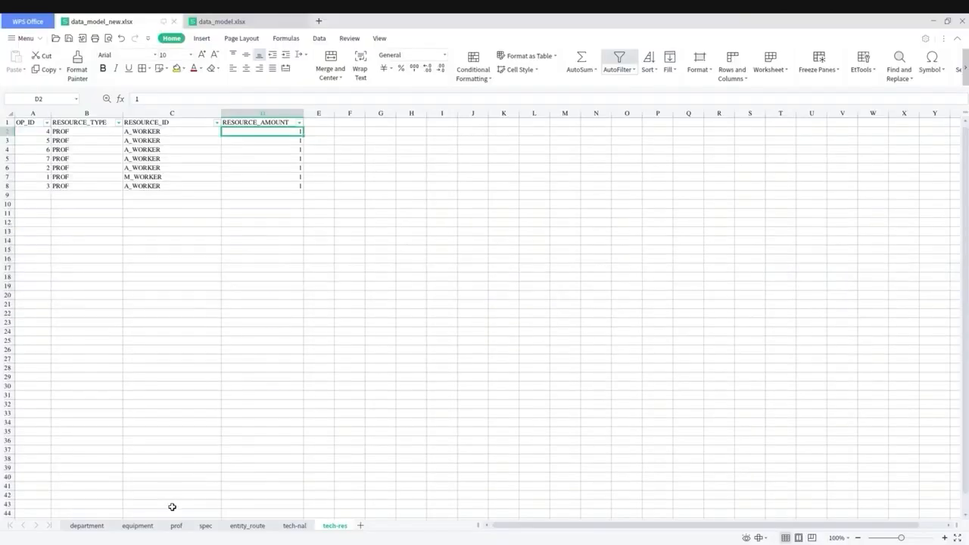
click(248, 526)
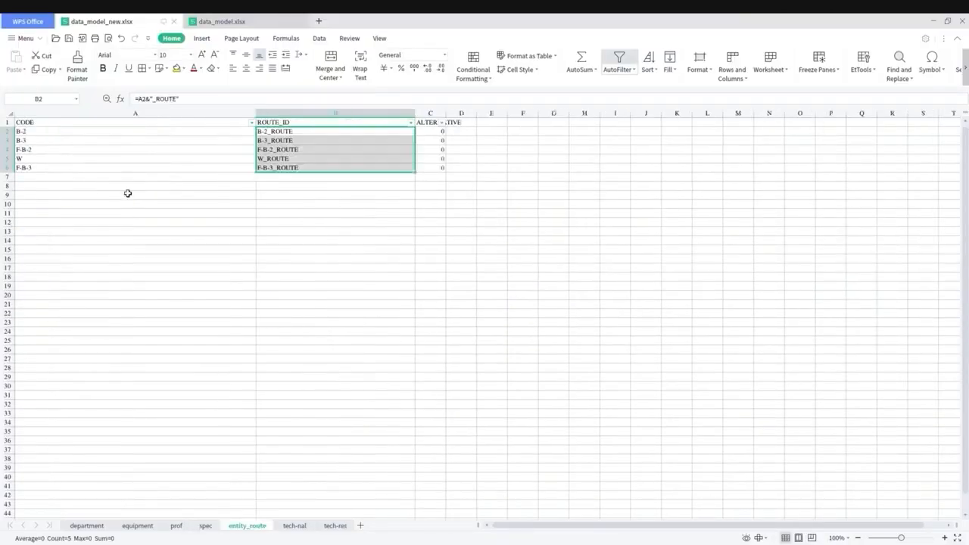
click(295, 525)
Fill the empty ROUTE_ID cells with copies of B-2_ROUTE for operation 5 and B-3_ROUTE for operation 7, and save the workbook
click(46, 133)
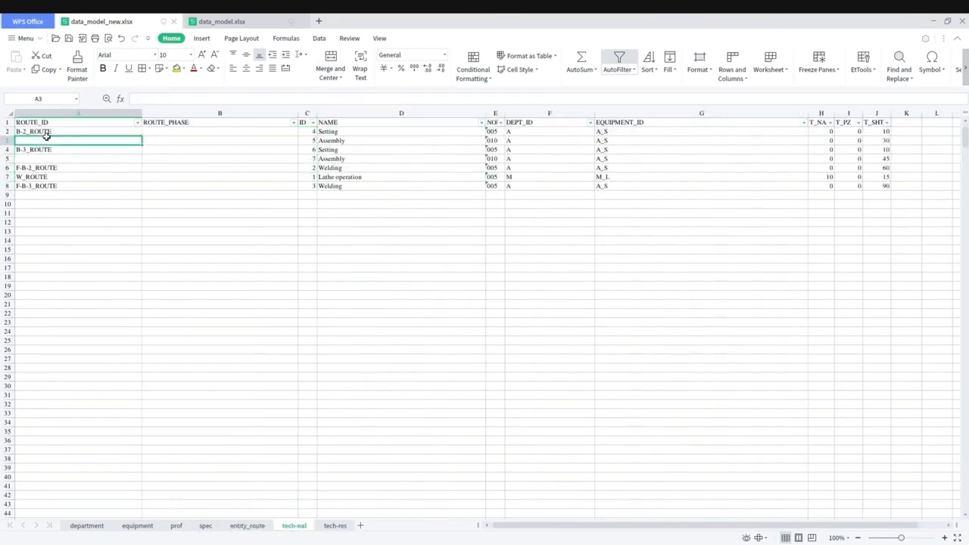
key(ctrl+c)
key(Down)
key(ctrl+v)
key(Down)
key(ctrl+c)
key(Down)
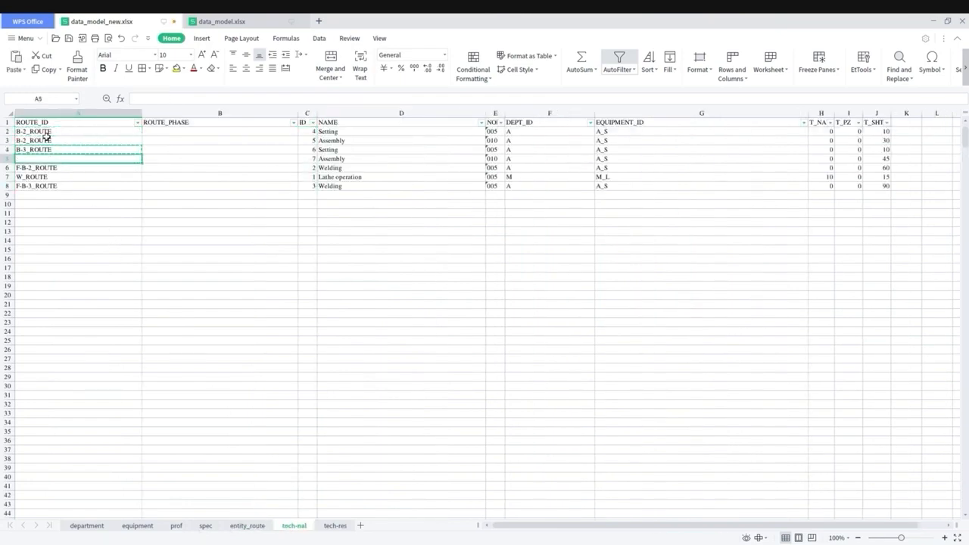
key(ctrl+v)
click(325, 307)
key(Escape)
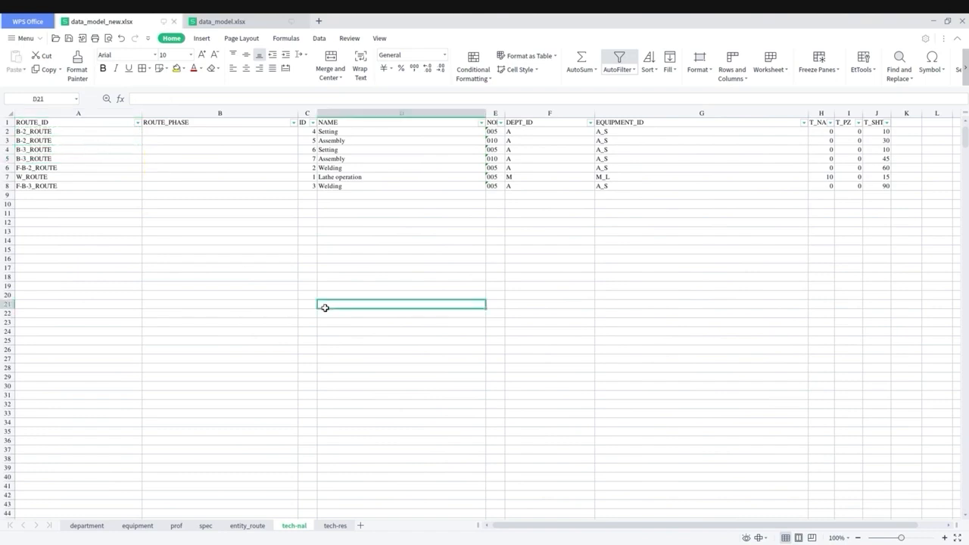
Switch back to the browser's Data model import page and import the corrected data_model_new.xlsx workbook
key(alt+Tab)
key(alt+Tab)
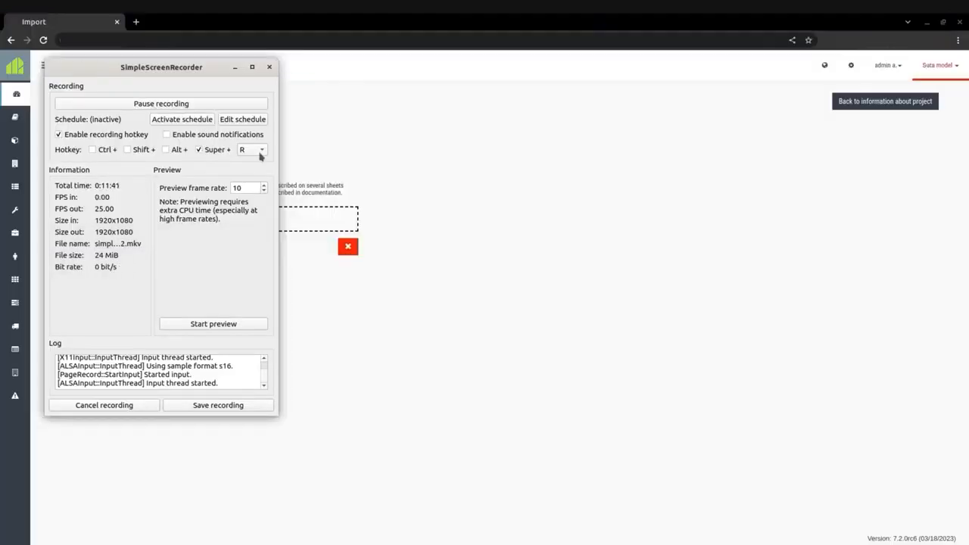
click(300, 181)
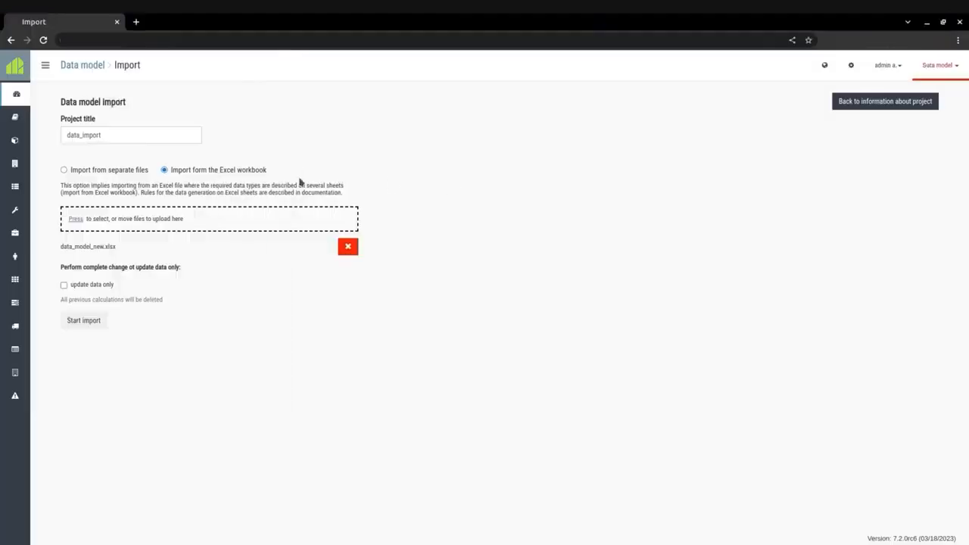
click(84, 321)
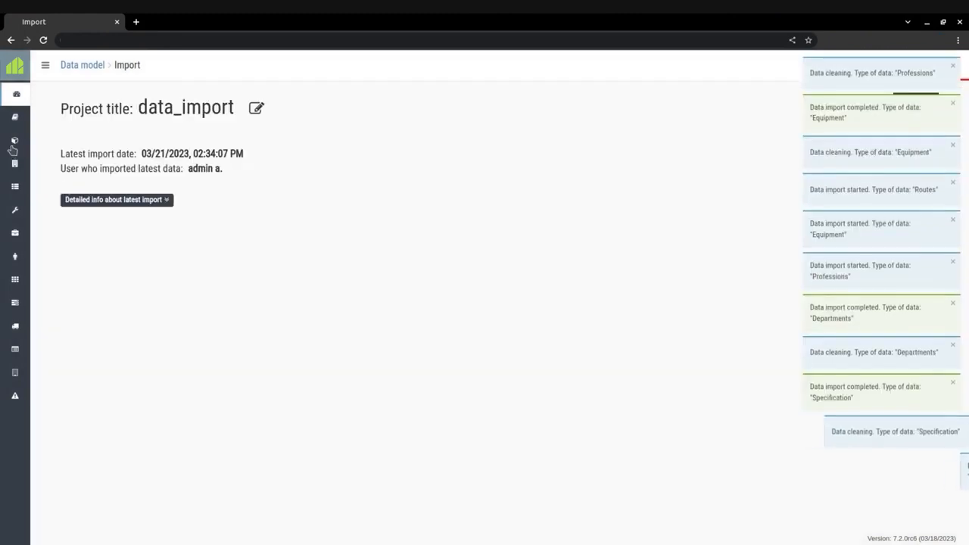
Check the technology of SKU Bicycle 3 wheels, including the detailed operation times and employees of B-3_ROUTE
click(15, 118)
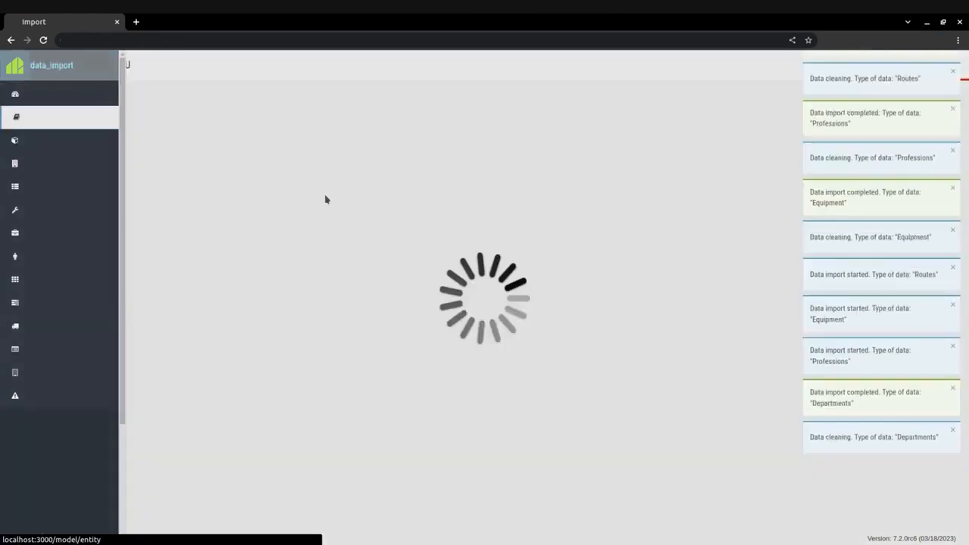
click(503, 172)
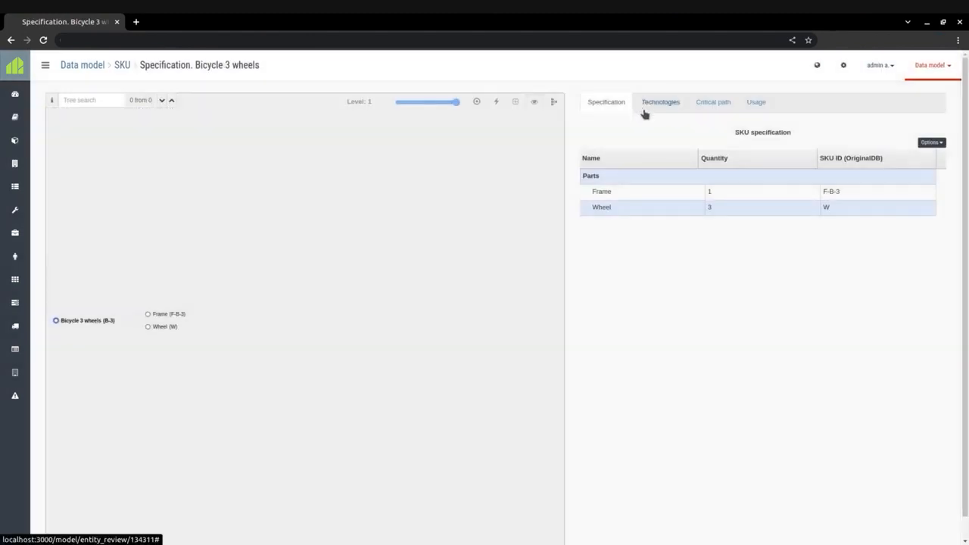
click(645, 108)
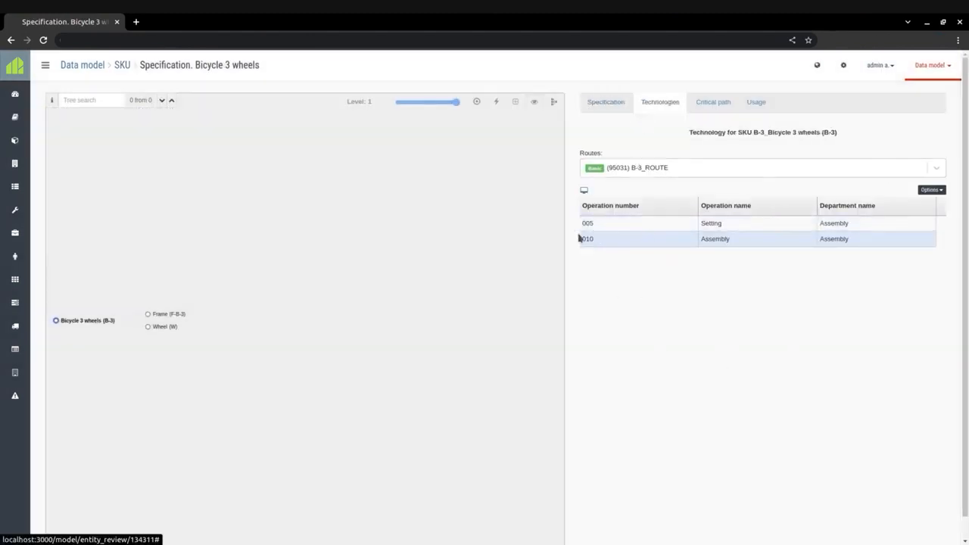
click(586, 190)
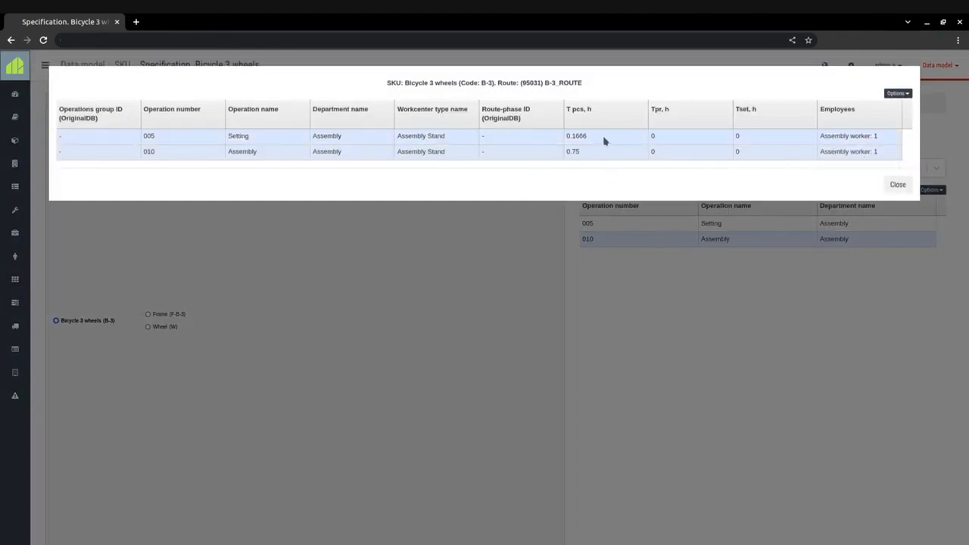
click(894, 185)
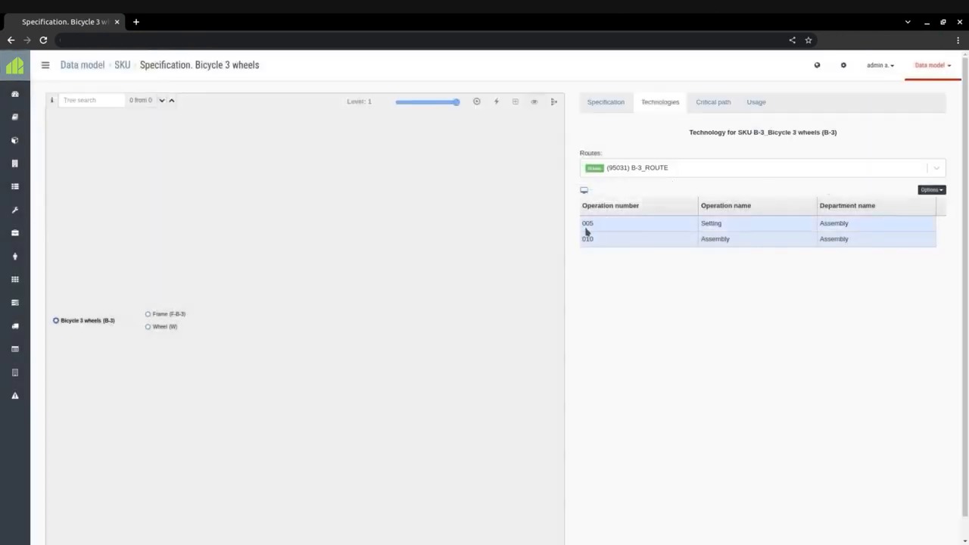